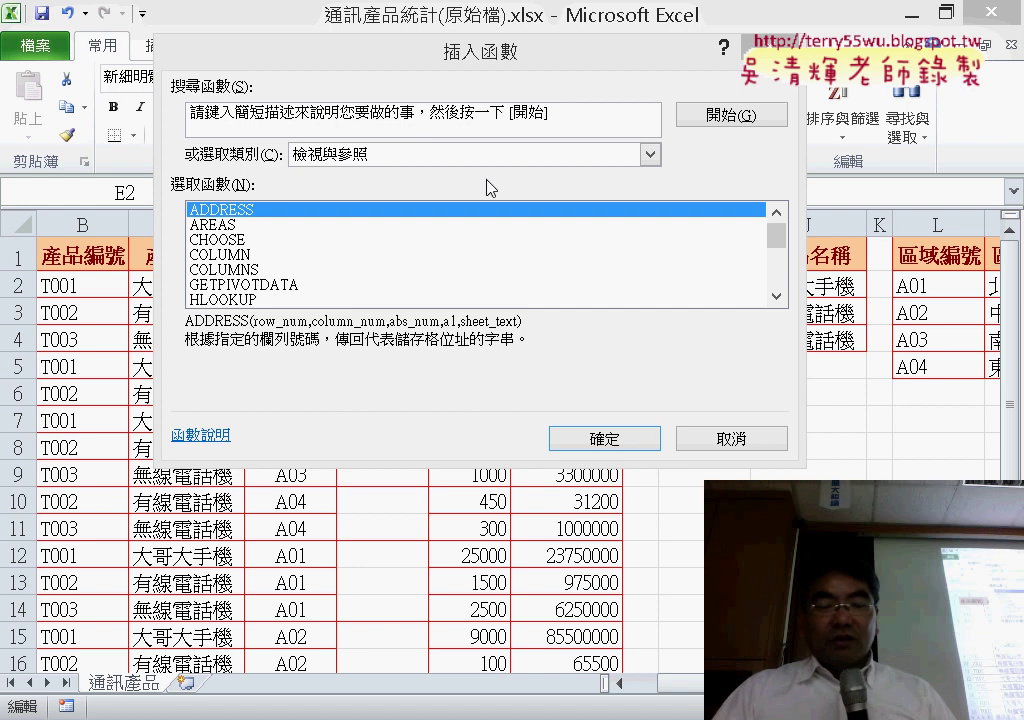
Step: Choose VLOOKUP from the function picker for cell E2
{"action": "left_click", "coordinate": [722, 441]}
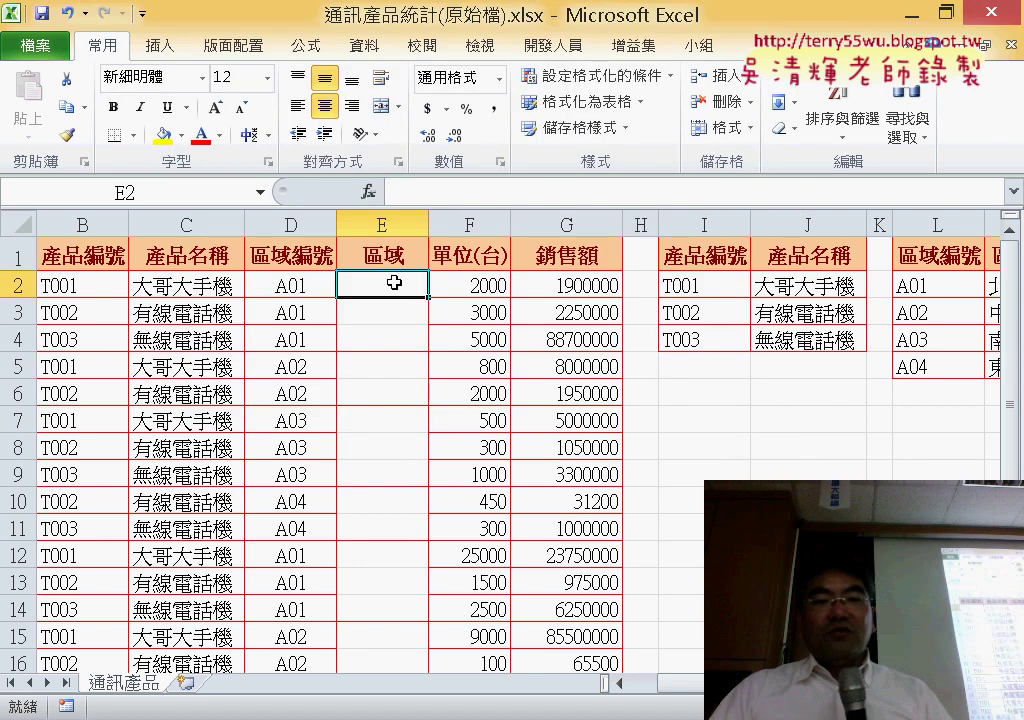
{"action": "left_click", "coordinate": [369, 191]}
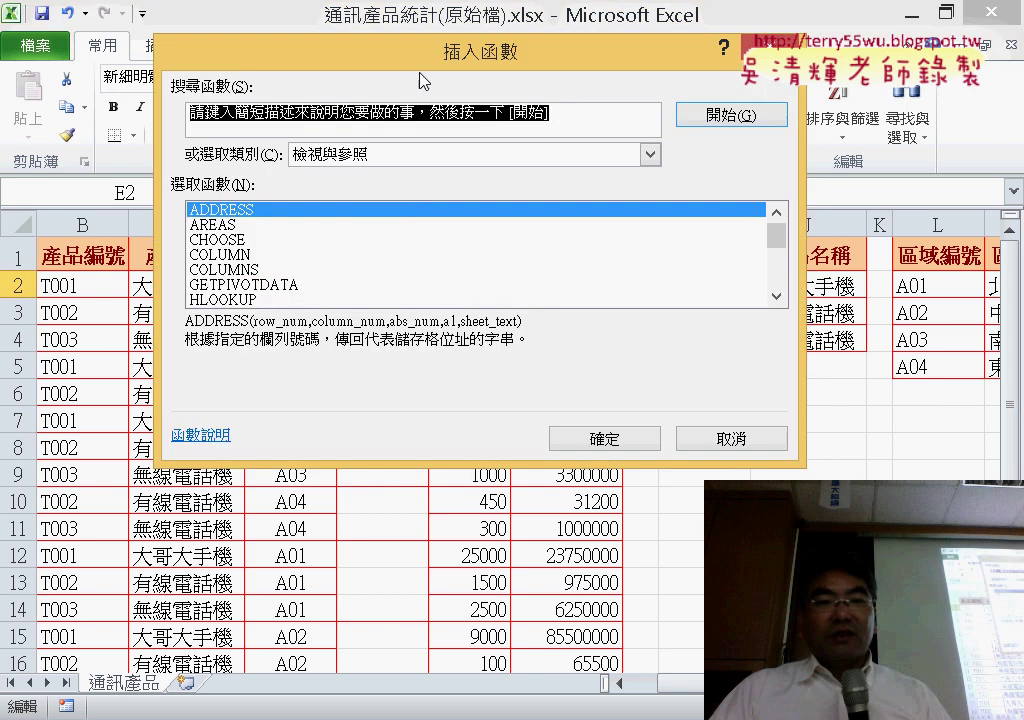
{"action": "left_click_drag", "start_coordinate": [420, 75], "coordinate": [648, 117]}
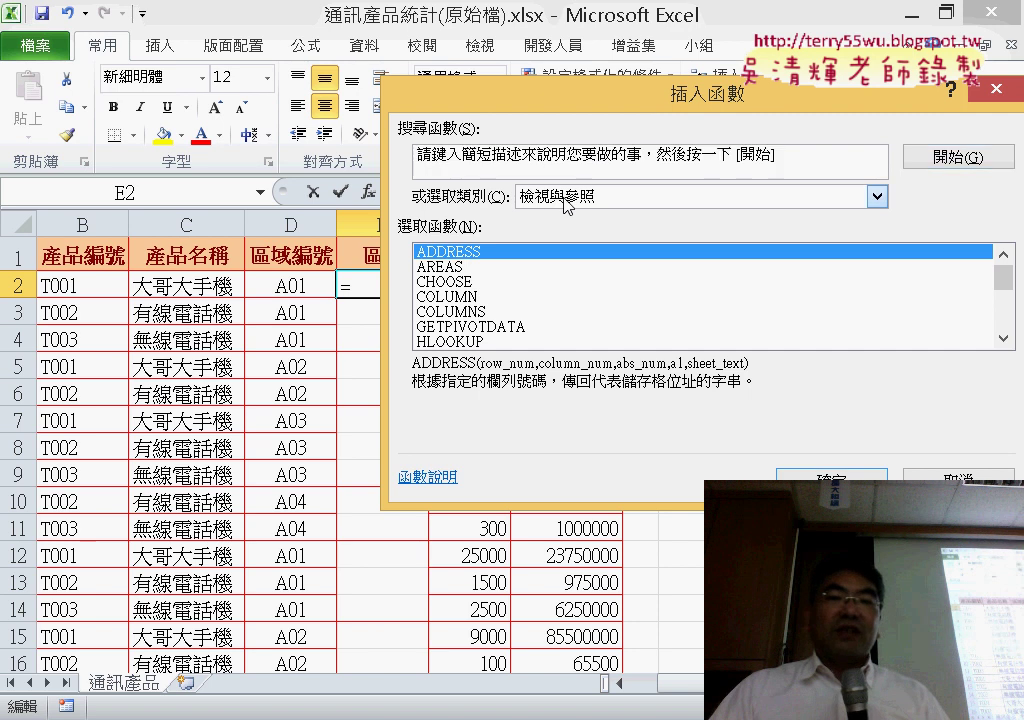
{"action": "left_click", "coordinate": [568, 200]}
{"action": "left_click", "coordinate": [585, 292]}
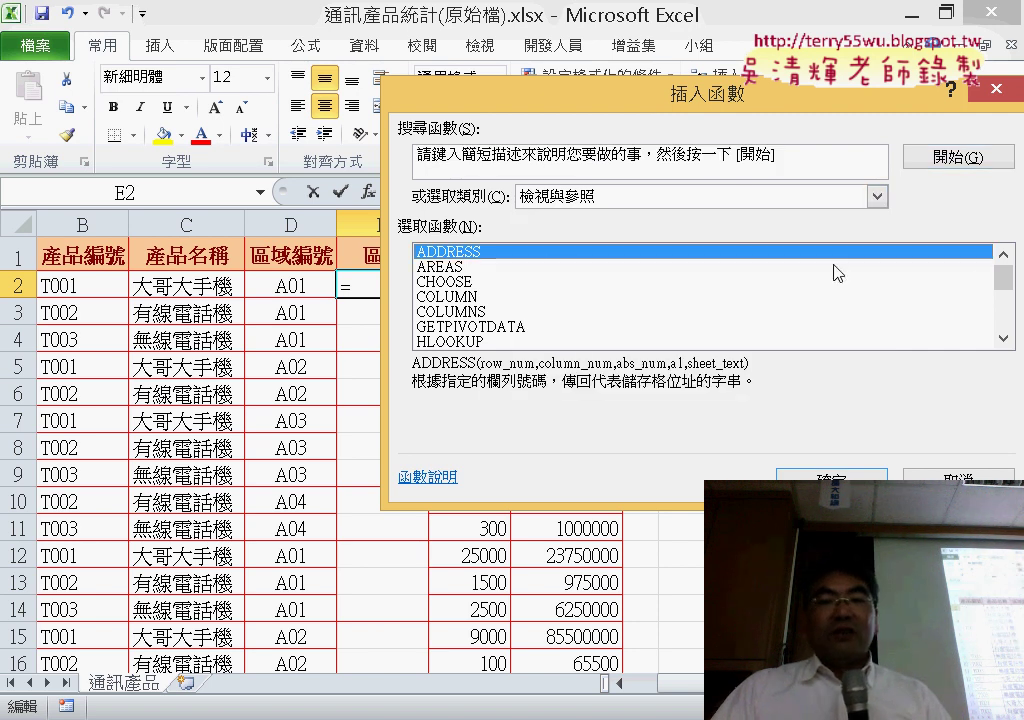
{"action": "left_click_drag", "start_coordinate": [997, 287], "coordinate": [978, 349]}
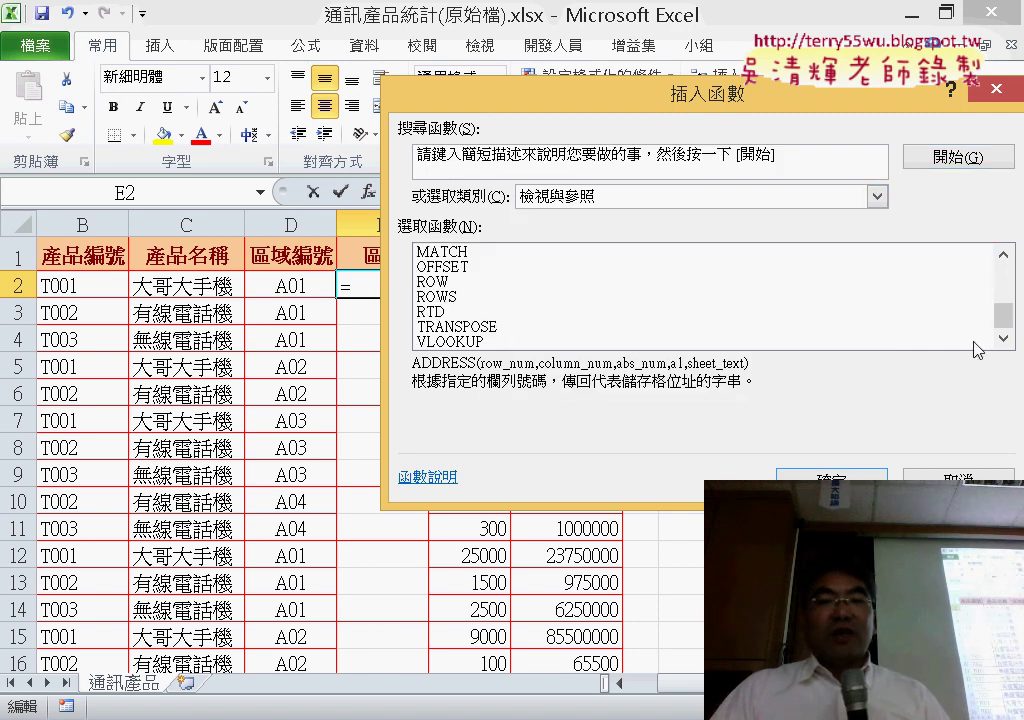
{"action": "left_click", "coordinate": [483, 342]}
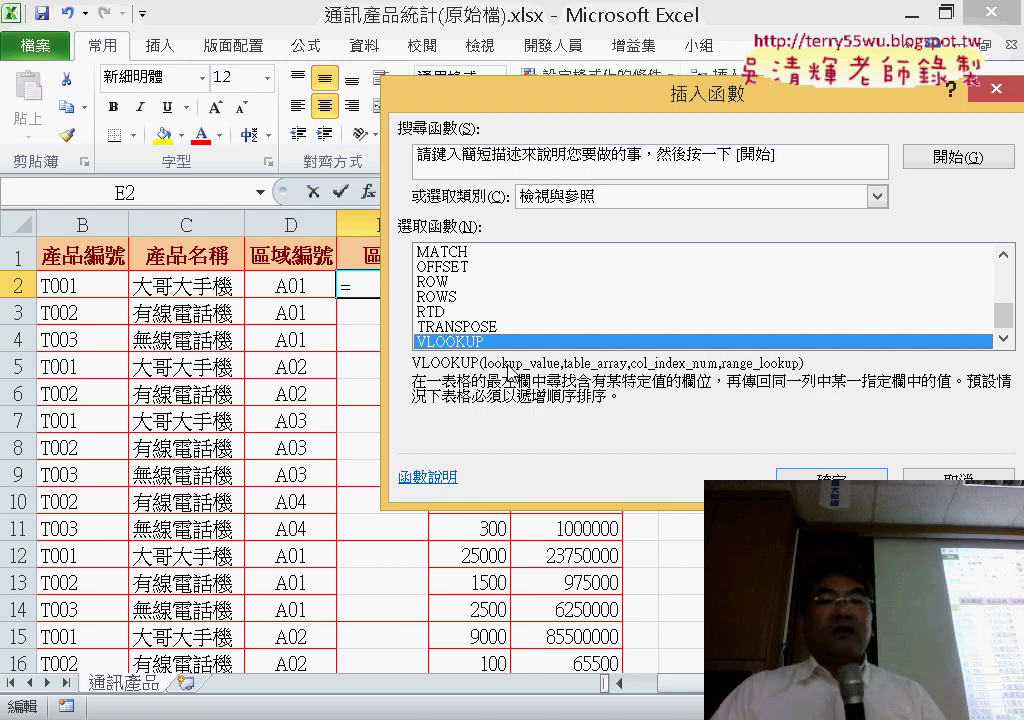
{"action": "left_click", "coordinate": [830, 480]}
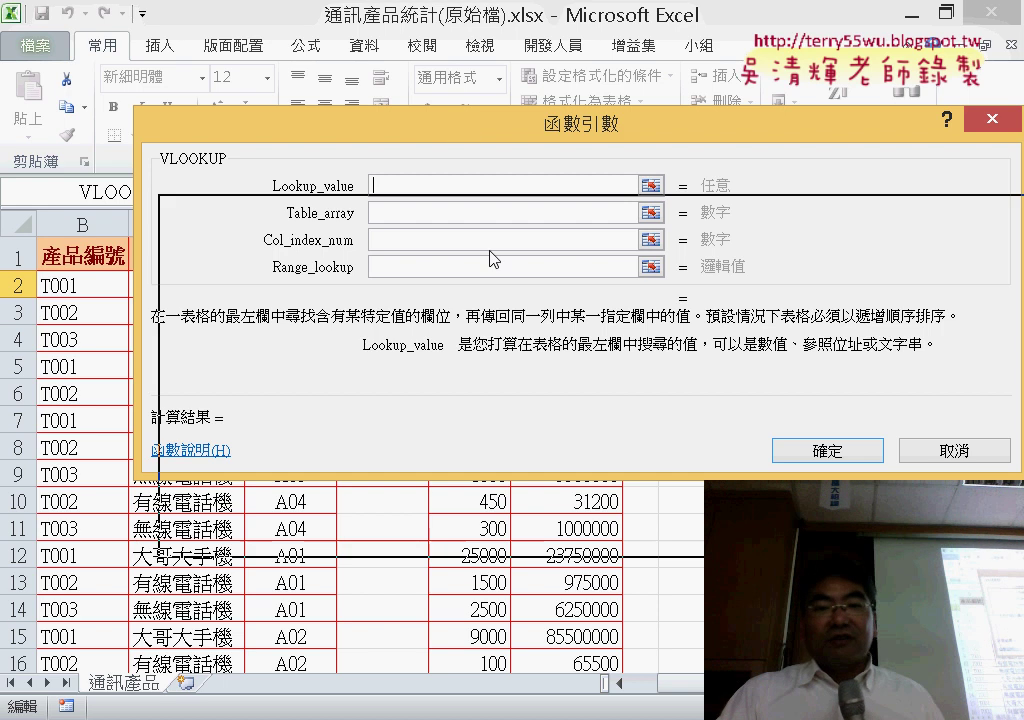
Step: Set VLOOKUP's lookup value to D2 and its table array to absolute L2:M5
{"action": "left_click_drag", "start_coordinate": [455, 124], "coordinate": [530, 347]}
{"action": "left_click", "coordinate": [280, 287]}
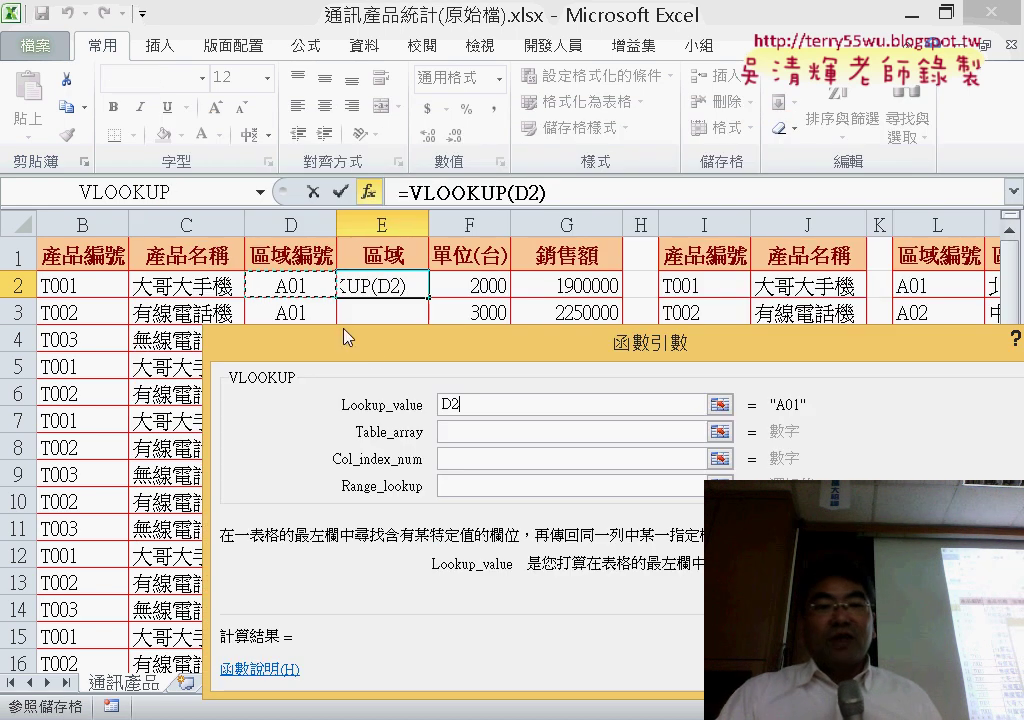
{"action": "left_click_drag", "start_coordinate": [343, 337], "coordinate": [359, 152]}
{"action": "key", "text": "Tab"}
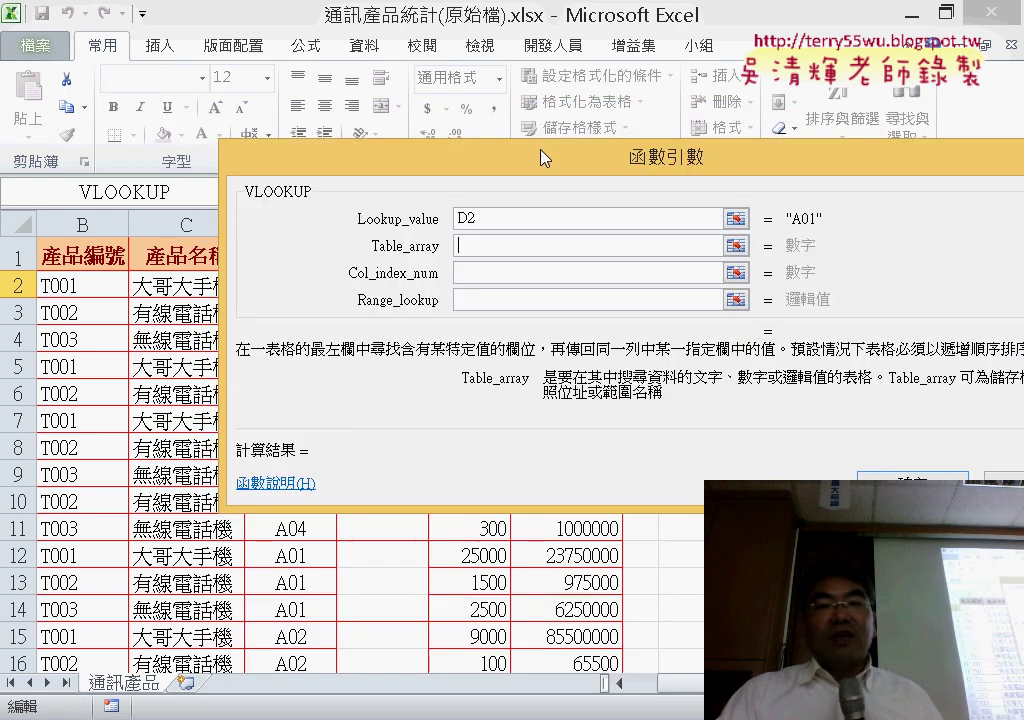
{"action": "left_click_drag", "start_coordinate": [563, 167], "coordinate": [290, 348]}
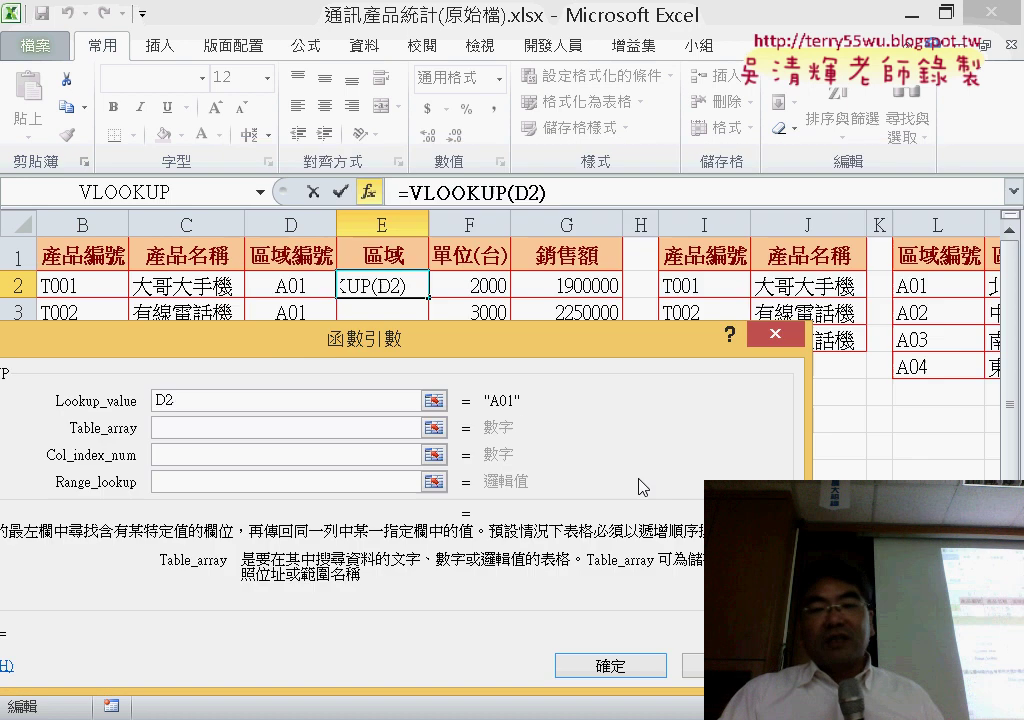
{"action": "scroll", "coordinate": [900, 300], "scroll_direction": "right", "scroll_amount": 1}
{"action": "left_click_drag", "start_coordinate": [848, 286], "coordinate": [918, 367]}
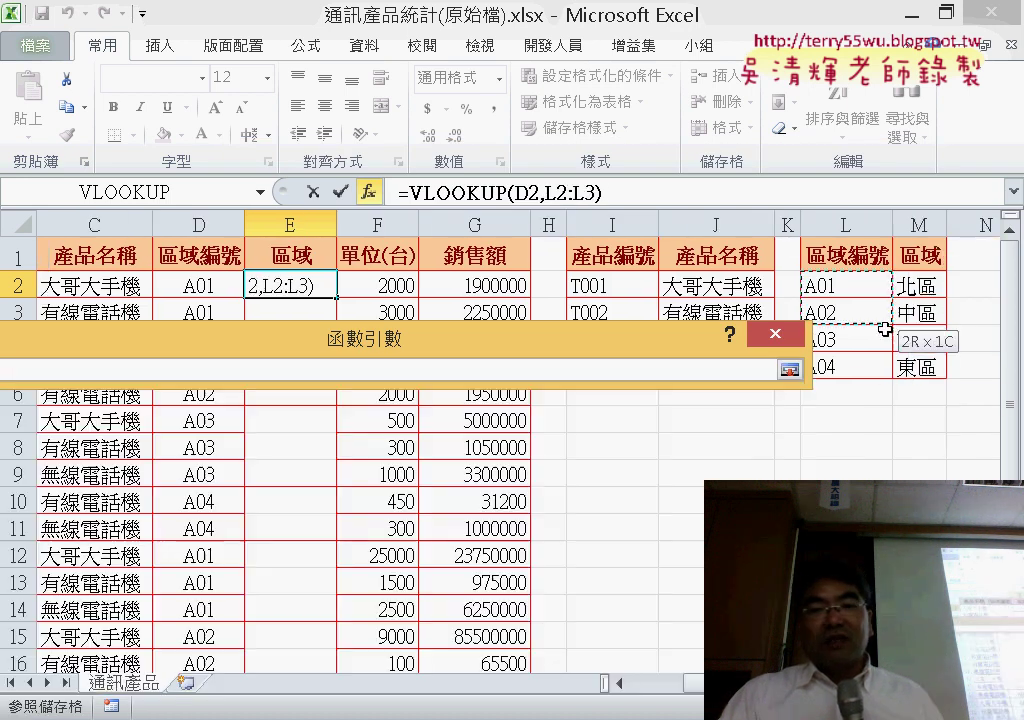
{"action": "left_click_drag", "start_coordinate": [599, 345], "coordinate": [899, 345]}
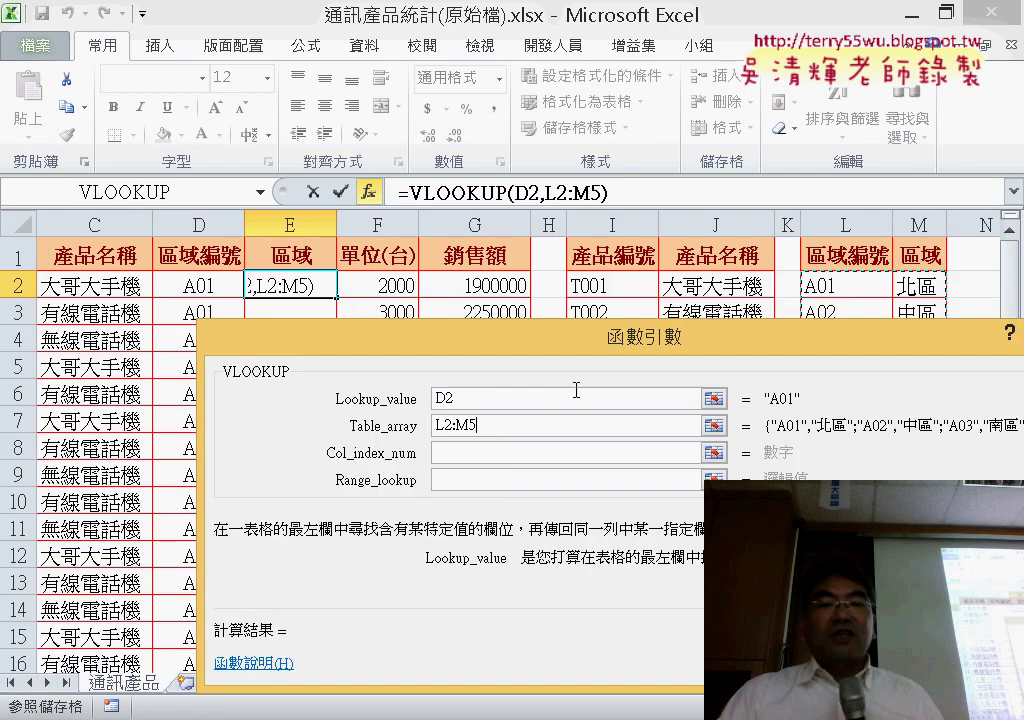
{"action": "left_click", "coordinate": [387, 425]}
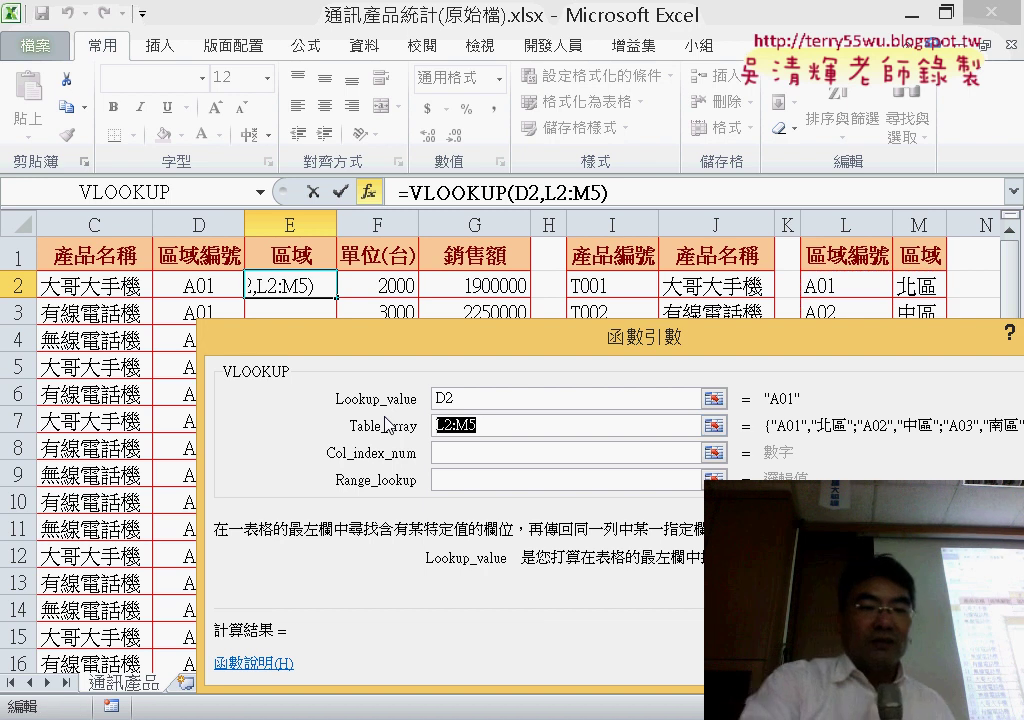
{"action": "key", "text": "F4"}
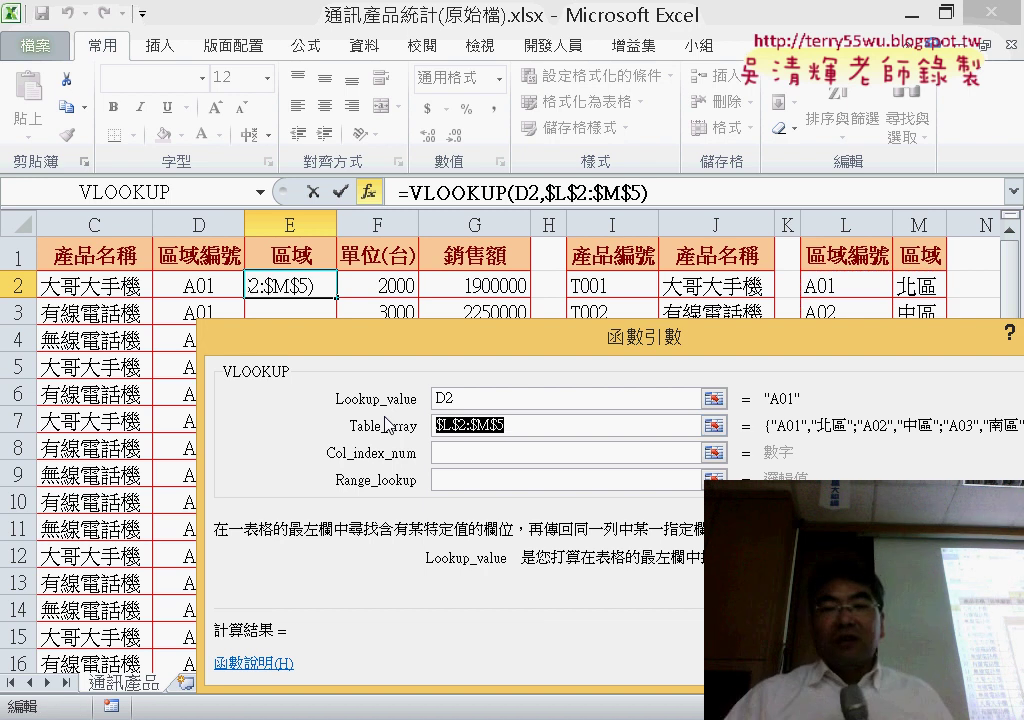
Step: Finish the VLOOKUP with column 2 and match 0, then fill it down column E
{"action": "left_click", "coordinate": [475, 455]}
{"action": "type", "text": "2"}
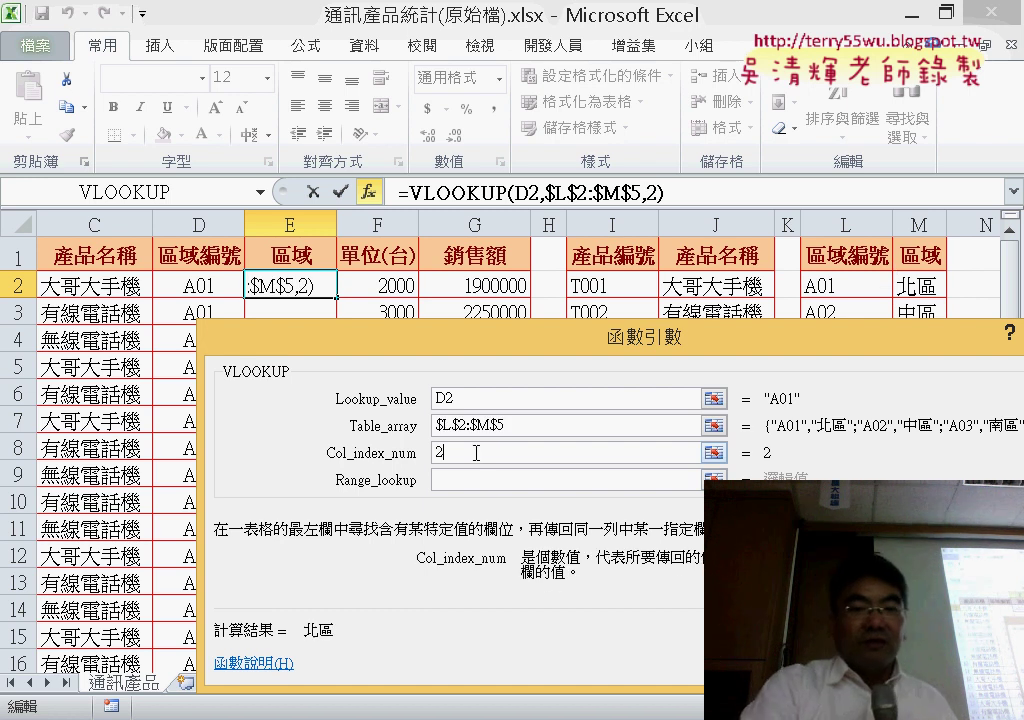
{"action": "key", "text": "Tab"}
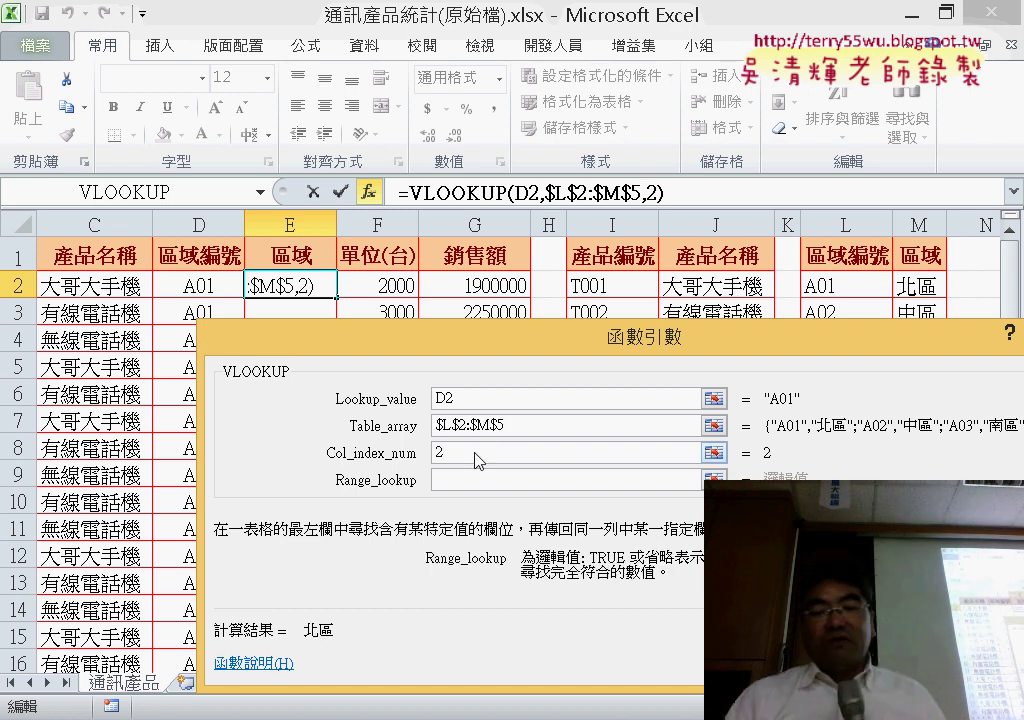
{"action": "type", "text": "0"}
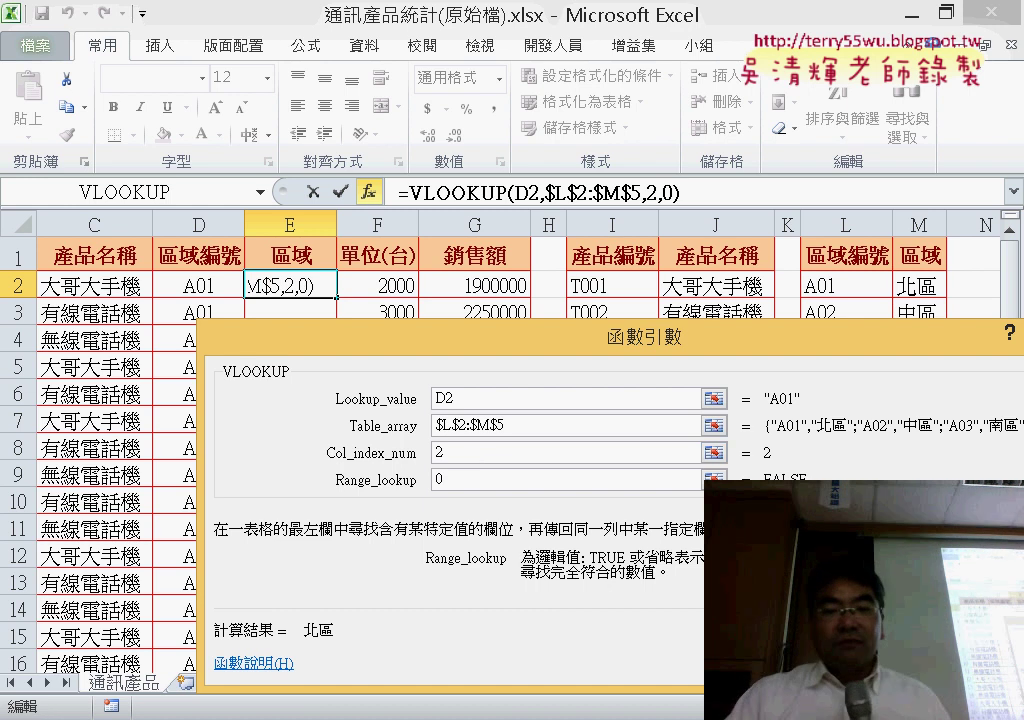
{"action": "key", "text": "Return"}
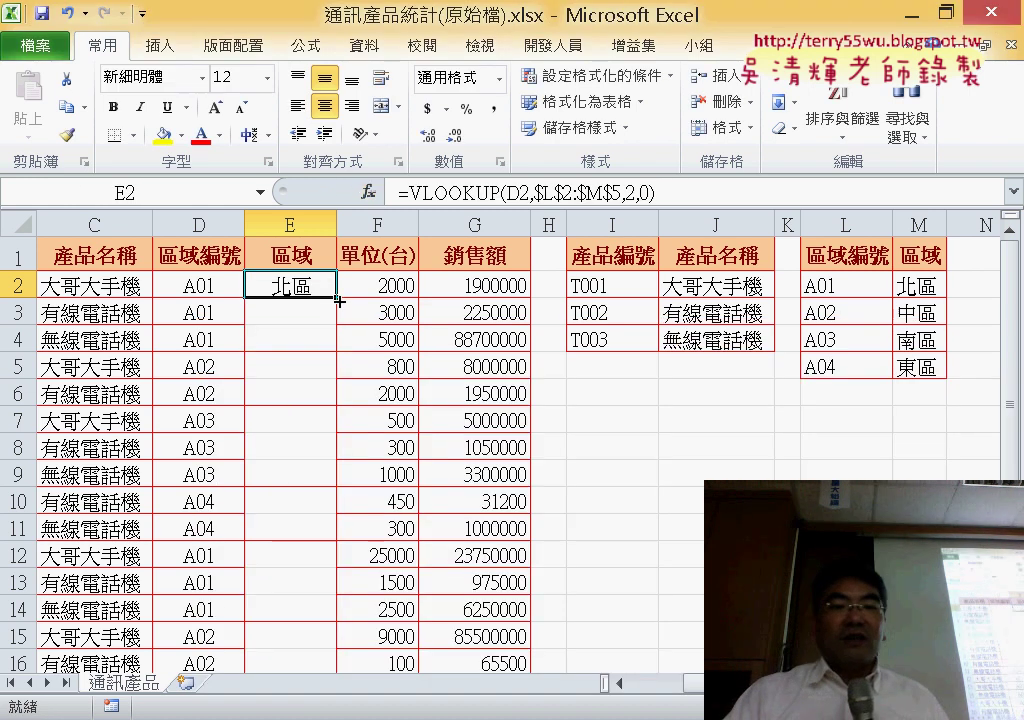
{"action": "double_click", "coordinate": [338, 299]}
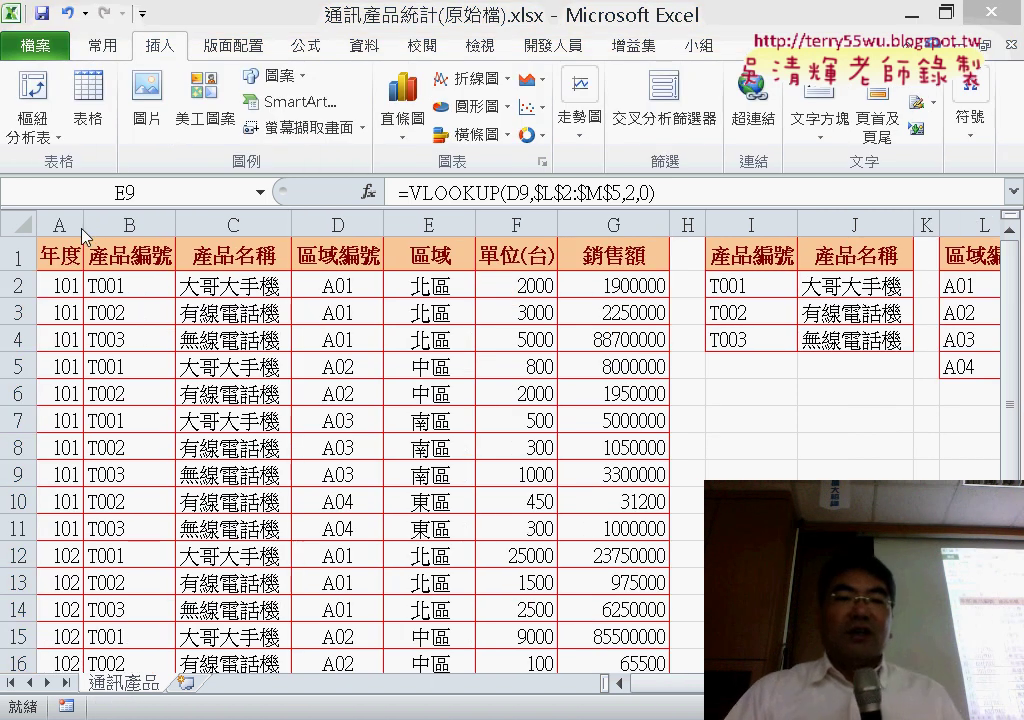
Step: Annotate the 年度, 產品名稱, 區域 and units headers to explain the pivot fields
{"action": "left_click", "coordinate": [60, 225]}
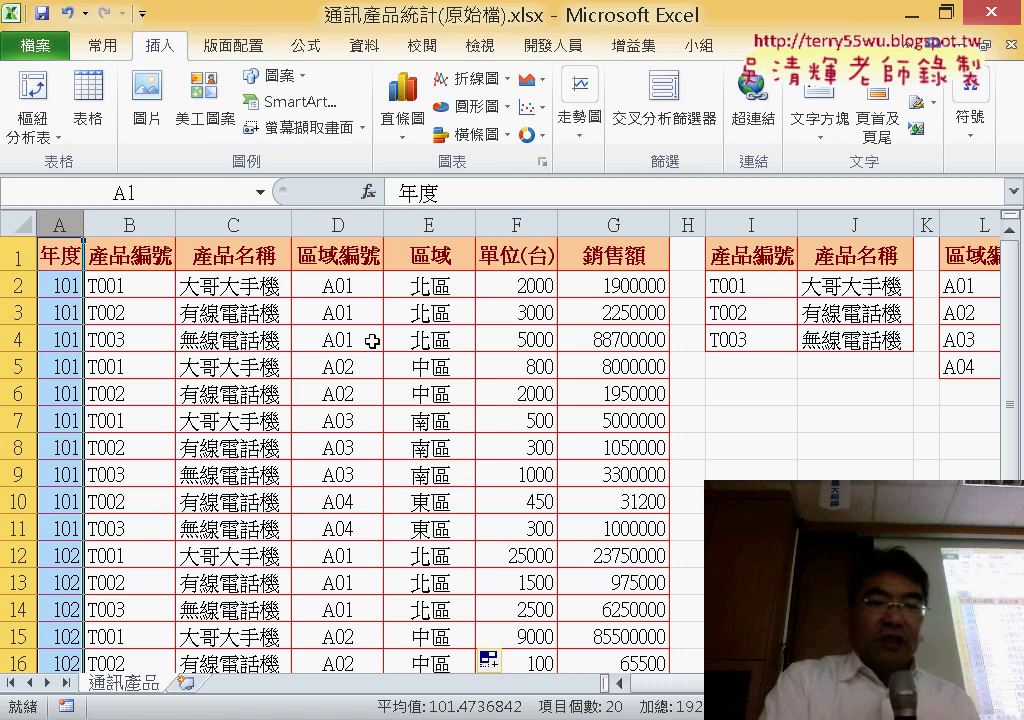
{"action": "left_click_drag", "start_coordinate": [40, 208], "coordinate": [52, 284]}
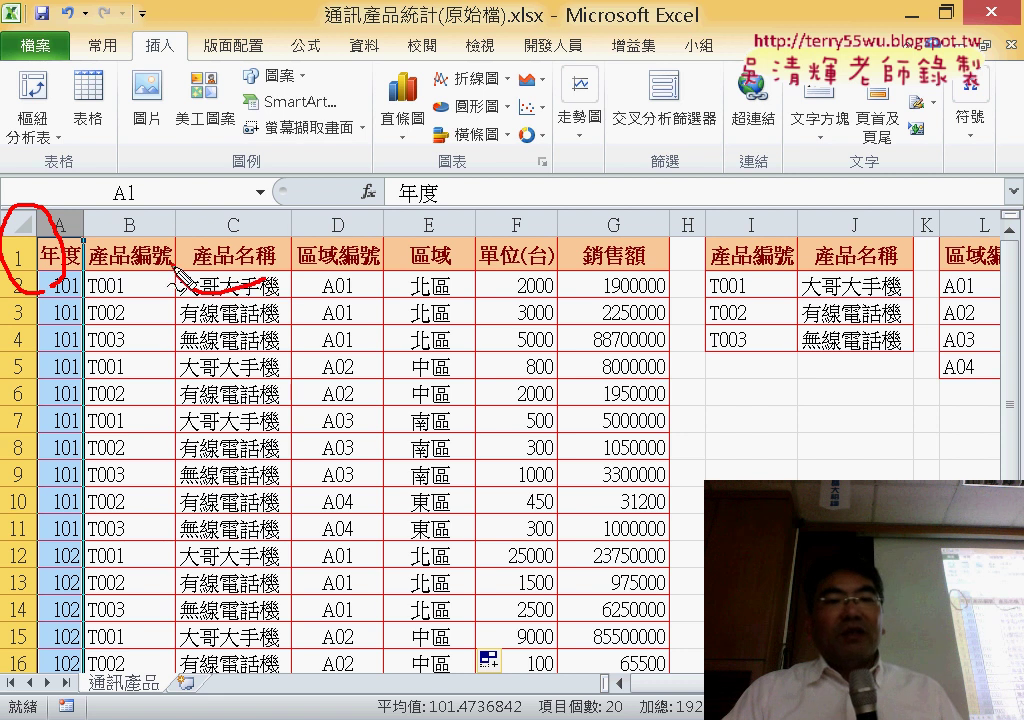
{"action": "left_click_drag", "start_coordinate": [240, 226], "coordinate": [276, 293]}
{"action": "mouse_move", "coordinate": [443, 286]}
{"action": "left_mouse_down"}
{"action": "mouse_move", "coordinate": [384, 232]}
{"action": "mouse_move", "coordinate": [462, 286]}
{"action": "left_mouse_up"}
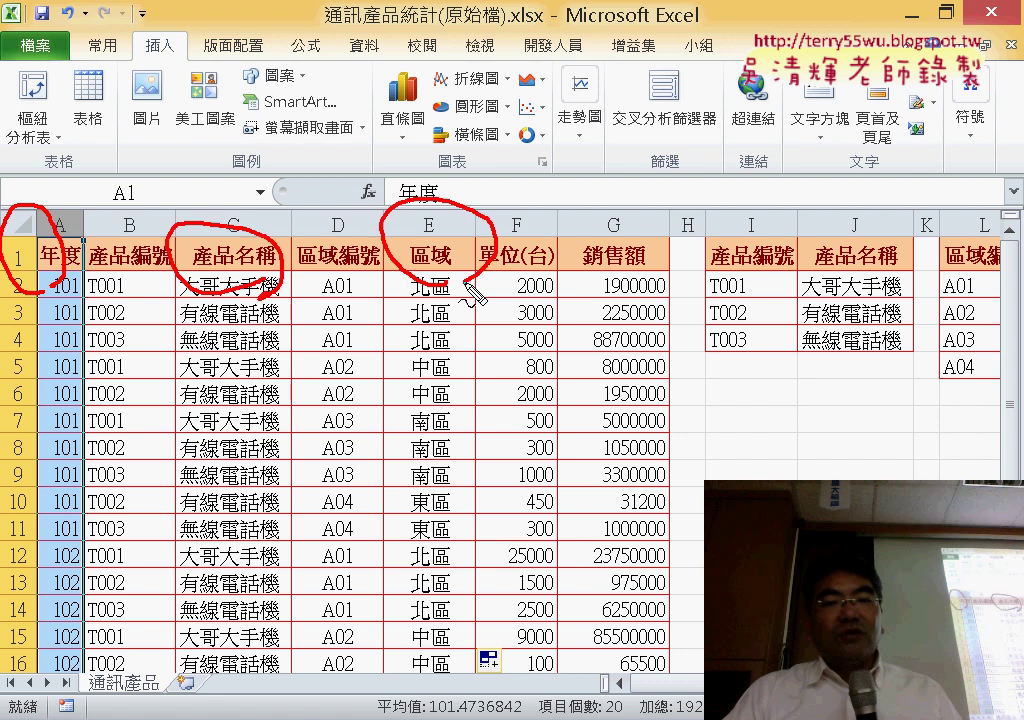
{"action": "left_click_drag", "start_coordinate": [490, 205], "coordinate": [478, 362]}
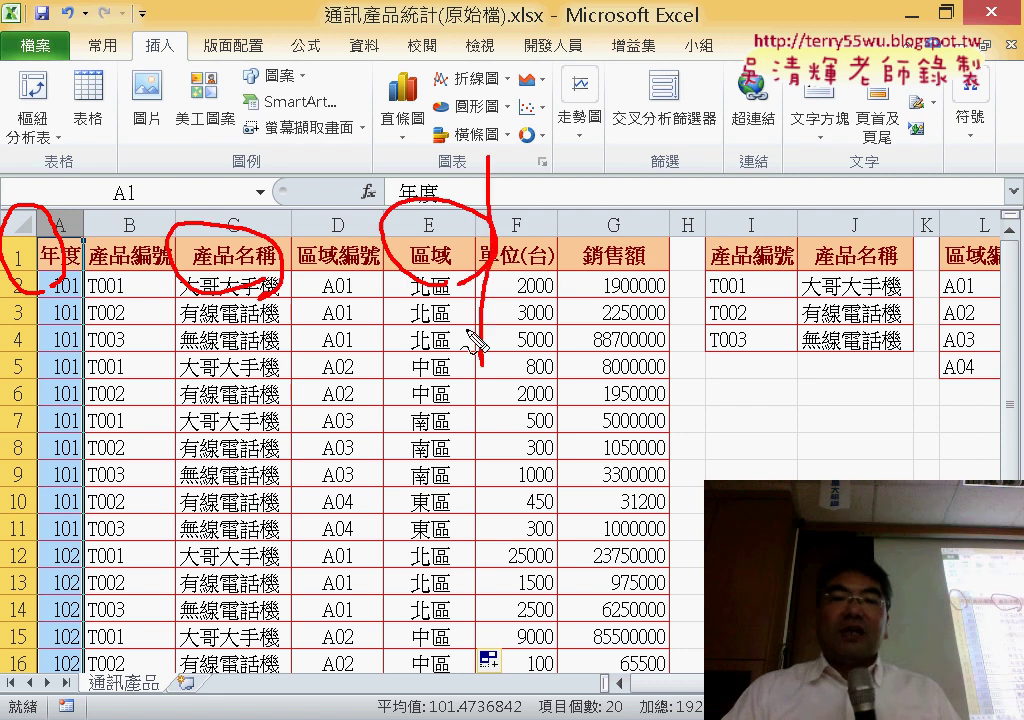
{"action": "mouse_move", "coordinate": [480, 172]}
{"action": "left_mouse_down"}
{"action": "mouse_move", "coordinate": [170, 150]}
{"action": "mouse_move", "coordinate": [235, 185]}
{"action": "left_mouse_up"}
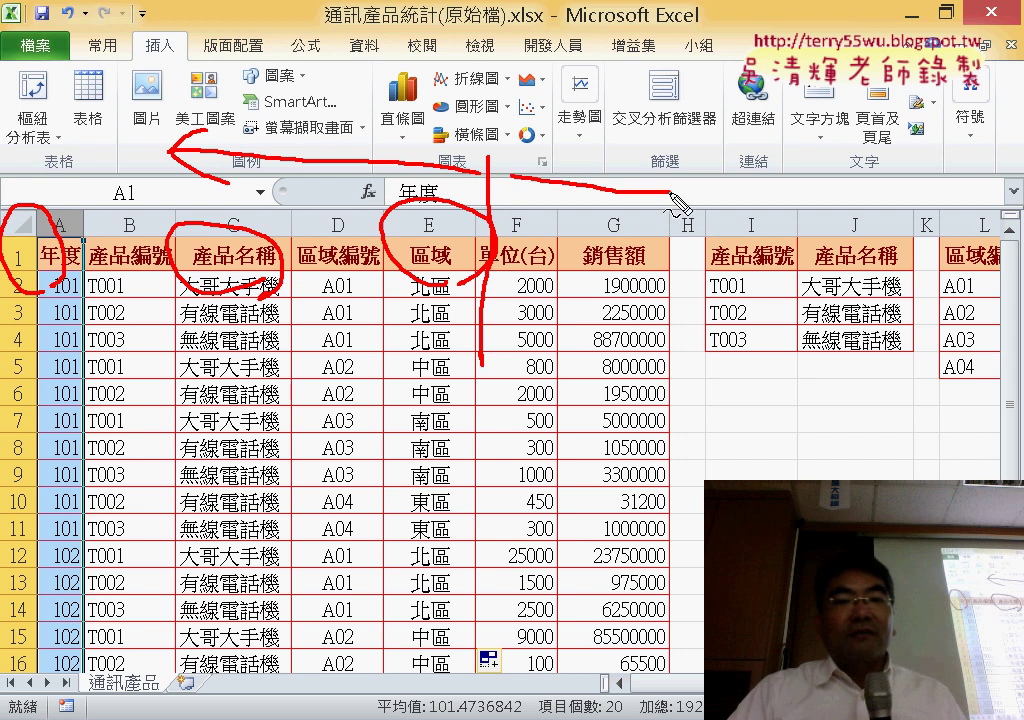
{"action": "left_click_drag", "start_coordinate": [512, 178], "coordinate": [640, 214]}
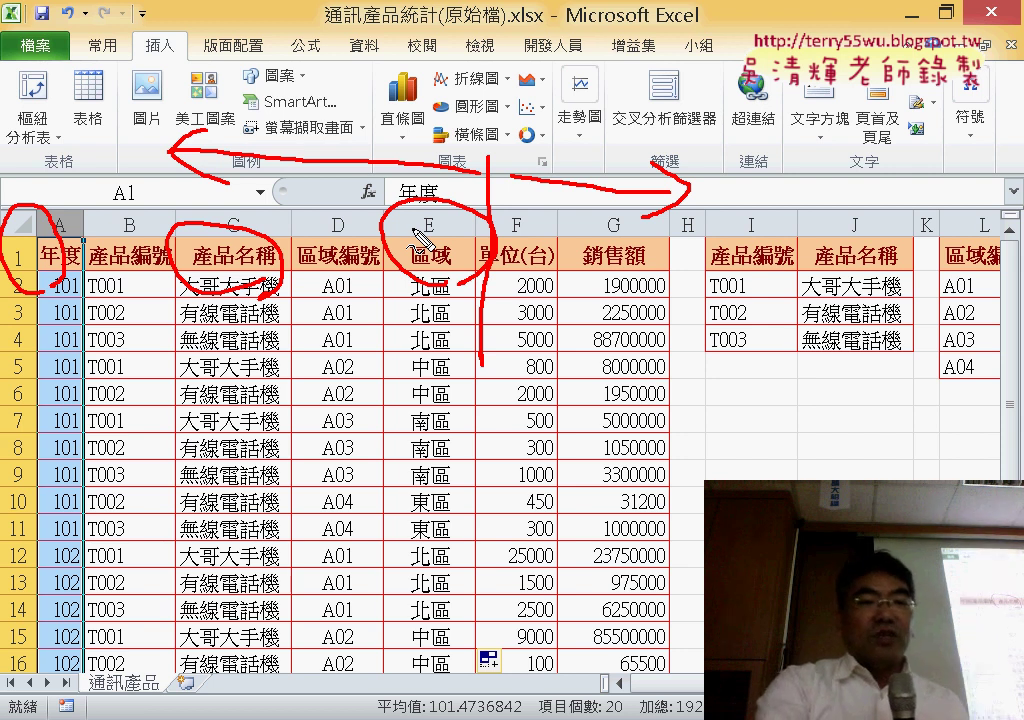
{"action": "key", "text": "Escape"}
Step: From cell C6, insert a PivotTable on range A1:G20, placed on a new worksheet
{"action": "left_click", "coordinate": [275, 396]}
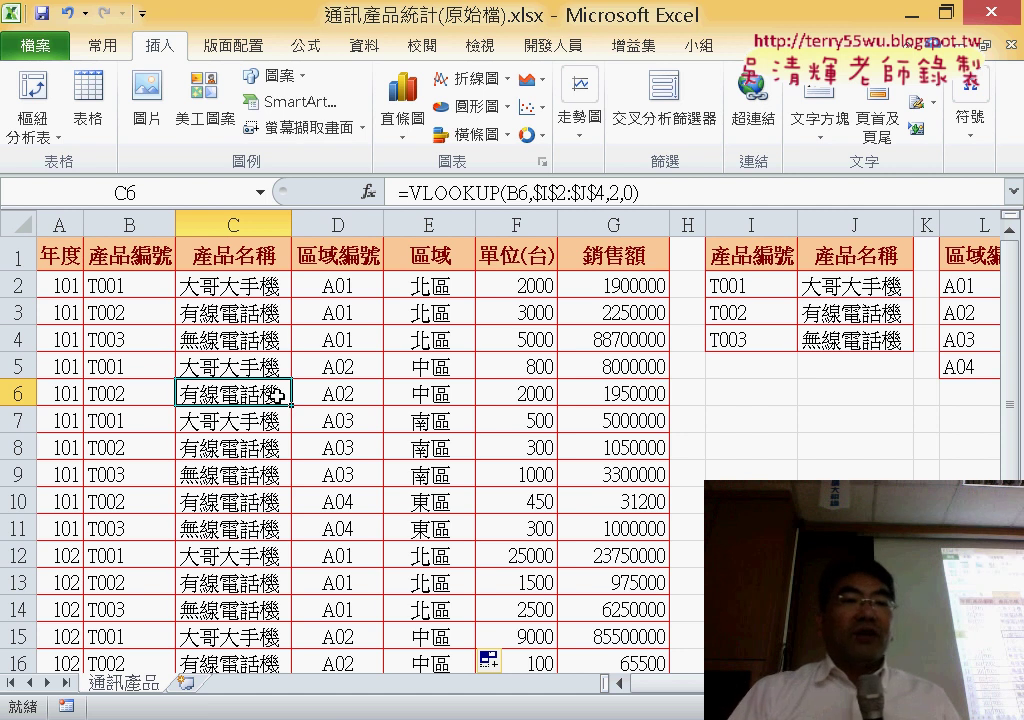
{"action": "left_click", "coordinate": [36, 106]}
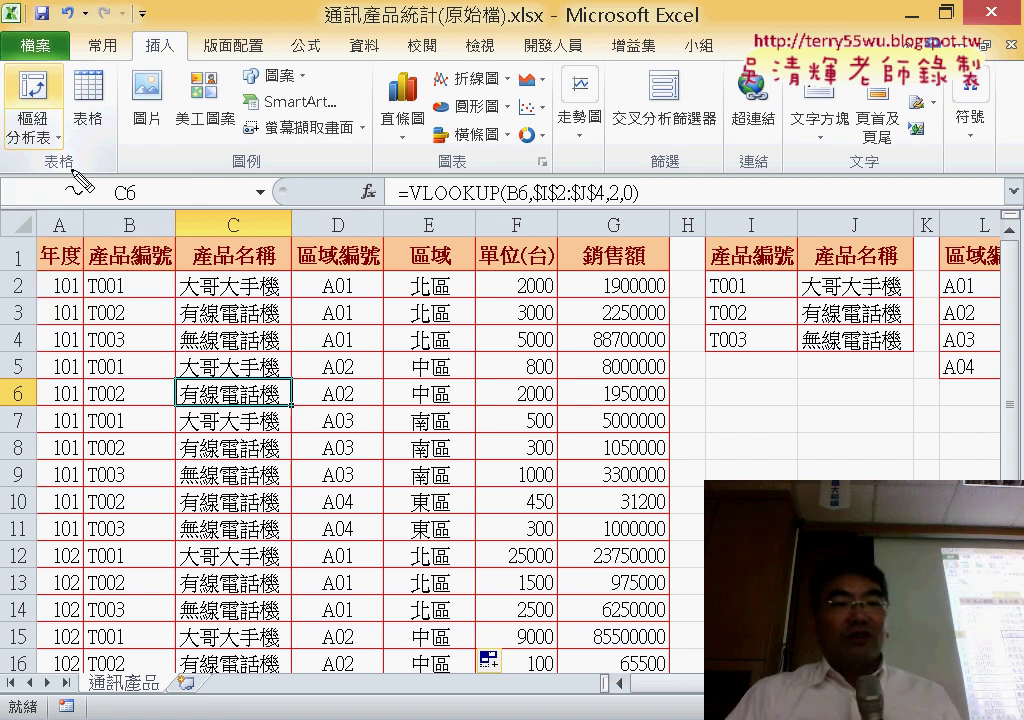
{"action": "mouse_move", "coordinate": [80, 158]}
{"action": "left_mouse_down"}
{"action": "mouse_move", "coordinate": [62, 90]}
{"action": "mouse_move", "coordinate": [62, 125]}
{"action": "left_mouse_up"}
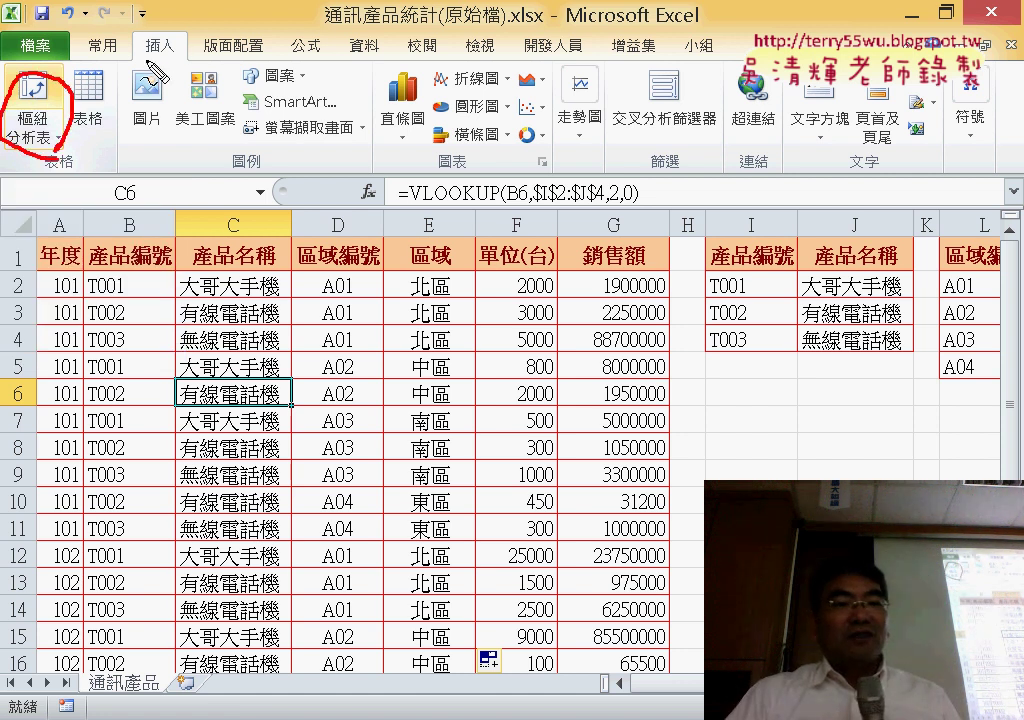
{"action": "mouse_move", "coordinate": [125, 65]}
{"action": "left_mouse_down"}
{"action": "mouse_move", "coordinate": [168, 62]}
{"action": "mouse_move", "coordinate": [158, 128]}
{"action": "mouse_move", "coordinate": [64, 97]}
{"action": "mouse_move", "coordinate": [84, 112]}
{"action": "left_mouse_up"}
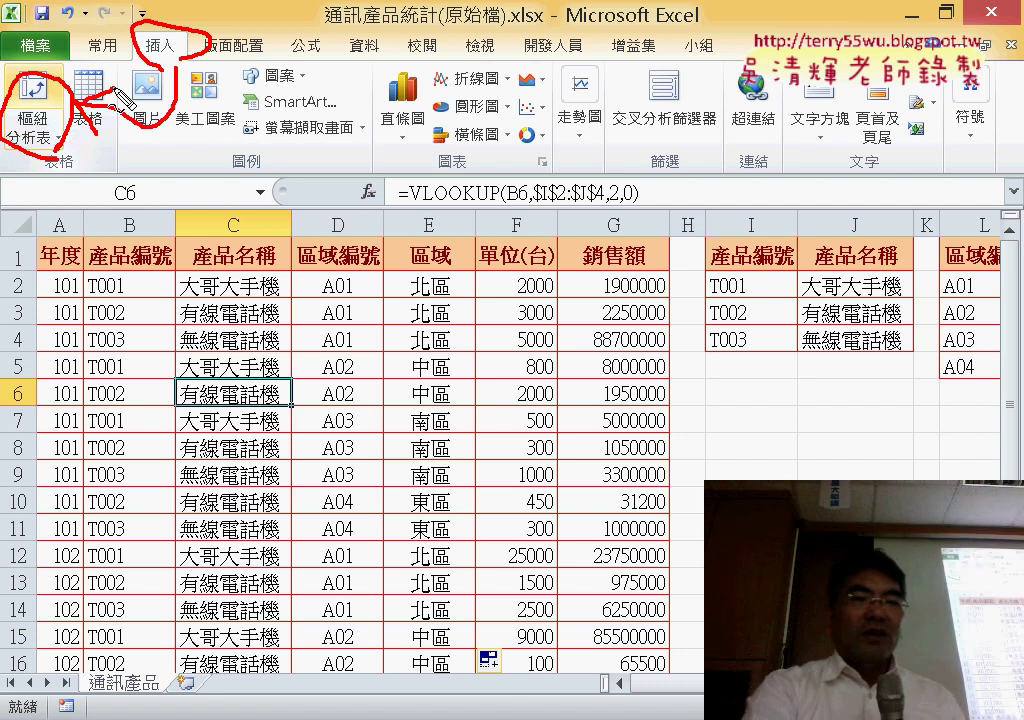
{"action": "key", "text": "Escape"}
{"action": "left_click", "coordinate": [35, 100]}
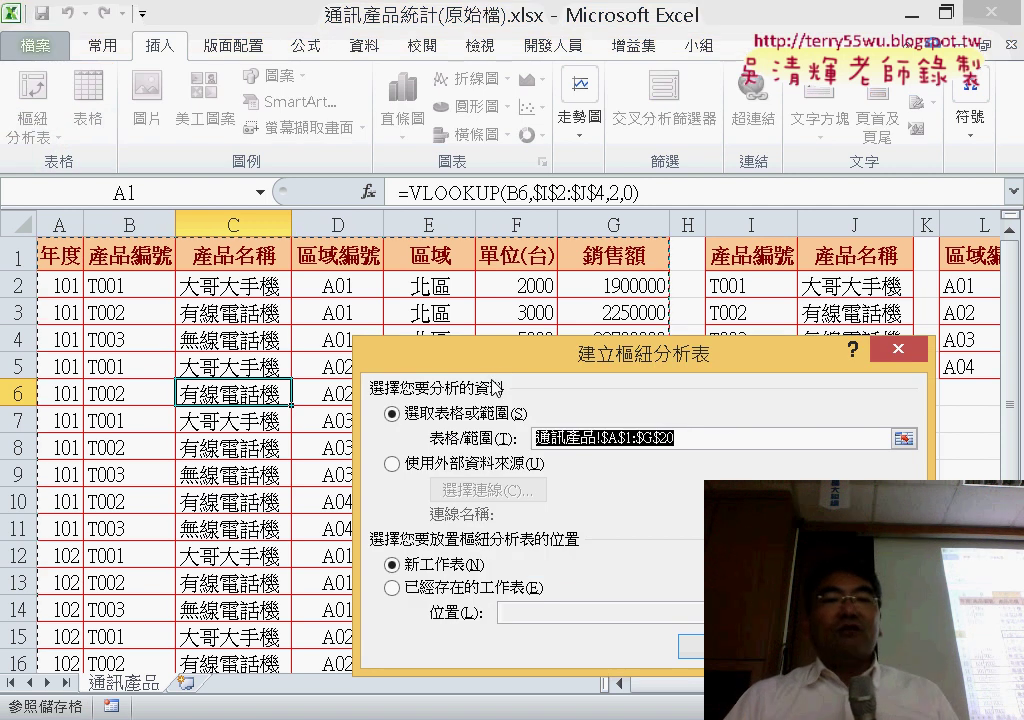
{"action": "left_click_drag", "start_coordinate": [463, 367], "coordinate": [163, 119]}
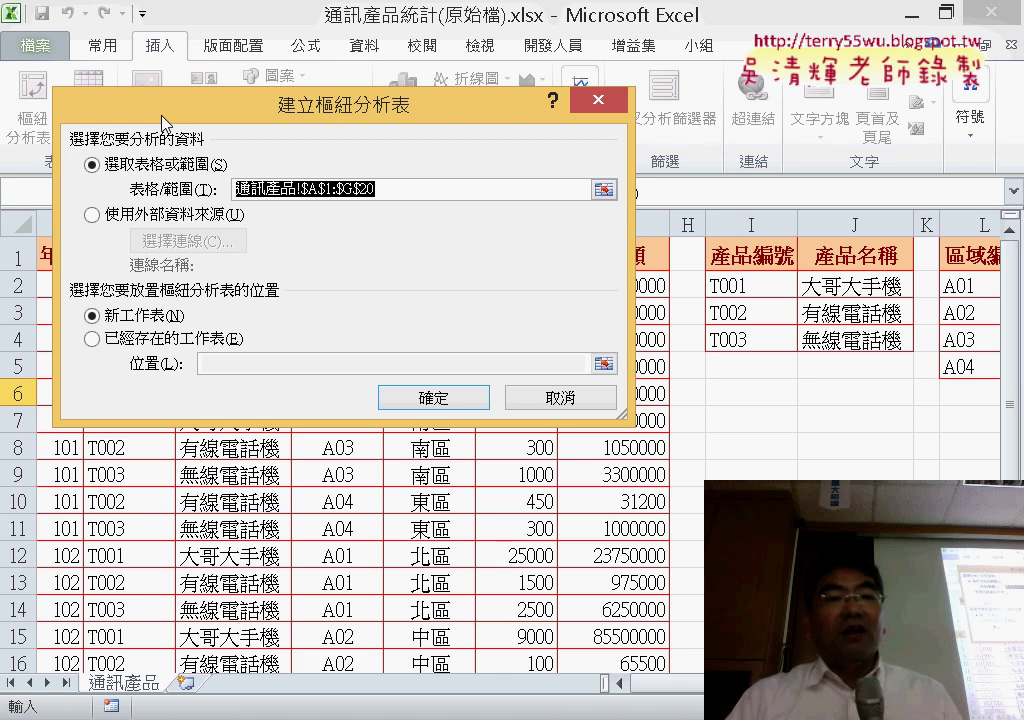
{"action": "left_click", "coordinate": [449, 402]}
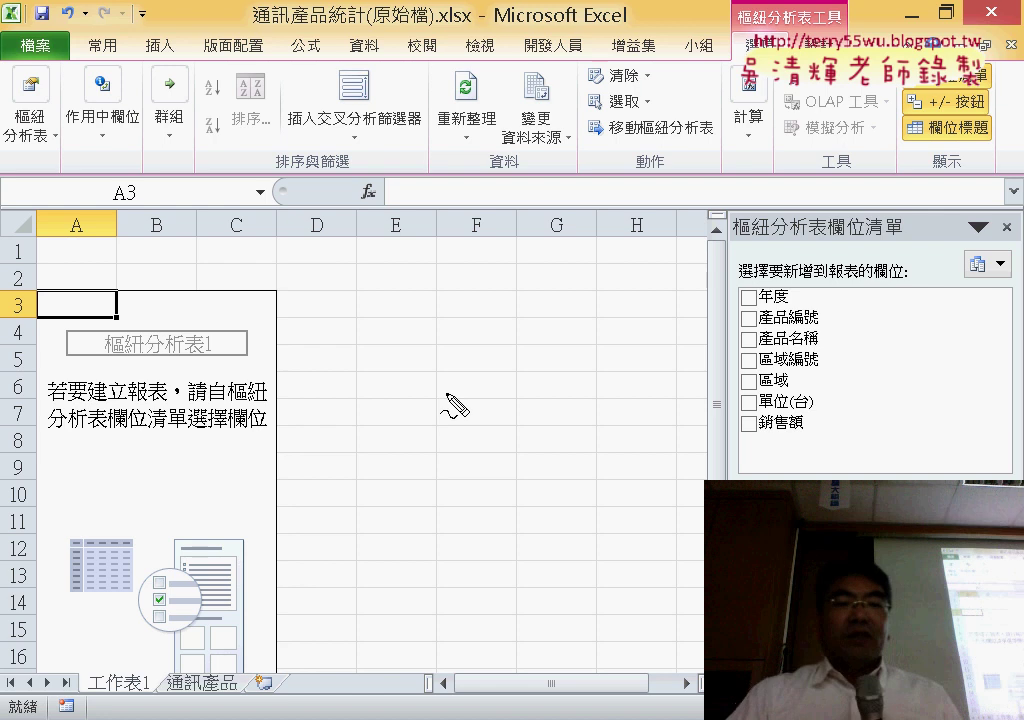
Step: Annotate the source sheet, the empty pivot area and the field list for viewers
{"action": "mouse_move", "coordinate": [225, 652]}
{"action": "left_mouse_down"}
{"action": "mouse_move", "coordinate": [258, 679]}
{"action": "mouse_move", "coordinate": [233, 652]}
{"action": "mouse_move", "coordinate": [95, 660]}
{"action": "mouse_move", "coordinate": [70, 683]}
{"action": "left_mouse_up"}
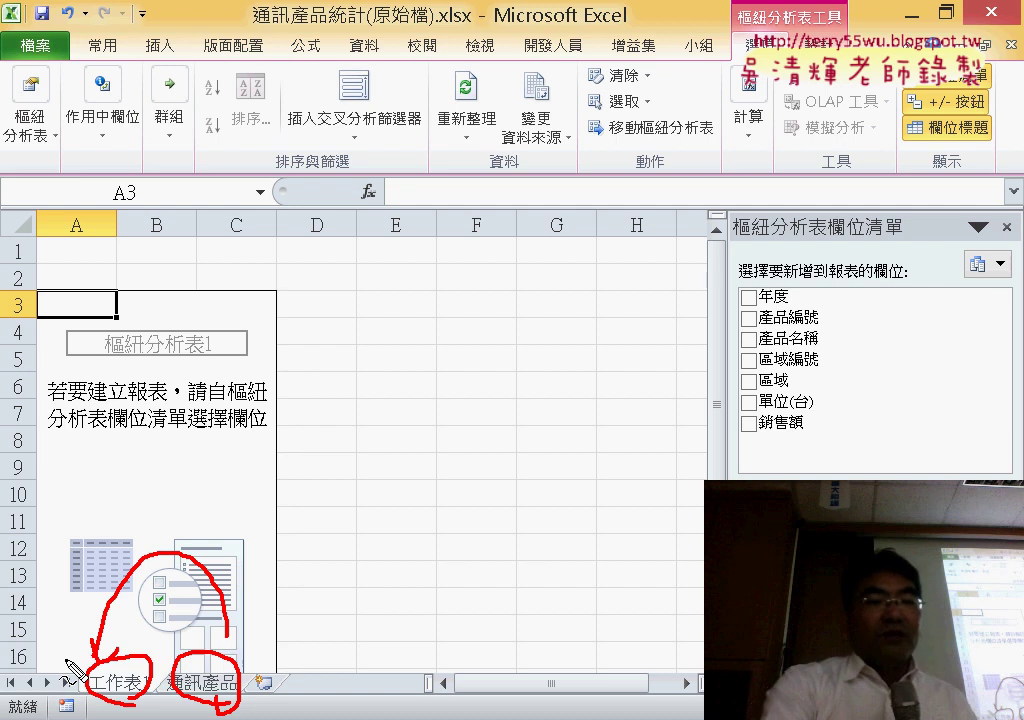
{"action": "key", "text": "Escape"}
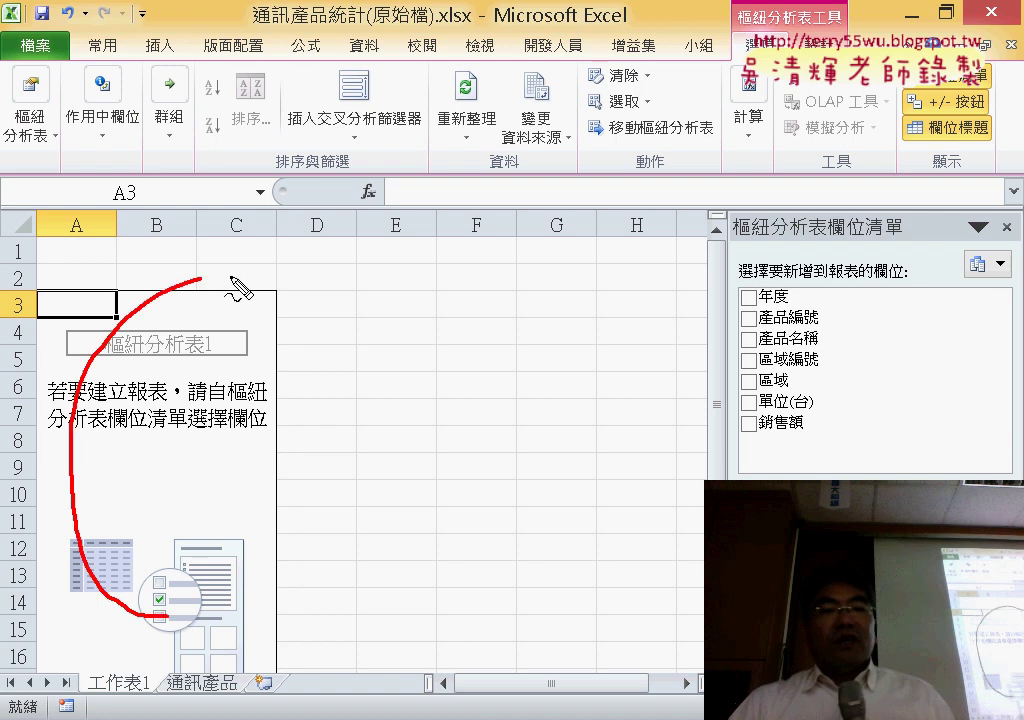
{"action": "left_click_drag", "start_coordinate": [200, 555], "coordinate": [200, 605]}
{"action": "left_click_drag", "start_coordinate": [575, 60], "coordinate": [368, 250]}
{"action": "left_click_drag", "start_coordinate": [373, 182], "coordinate": [410, 285]}
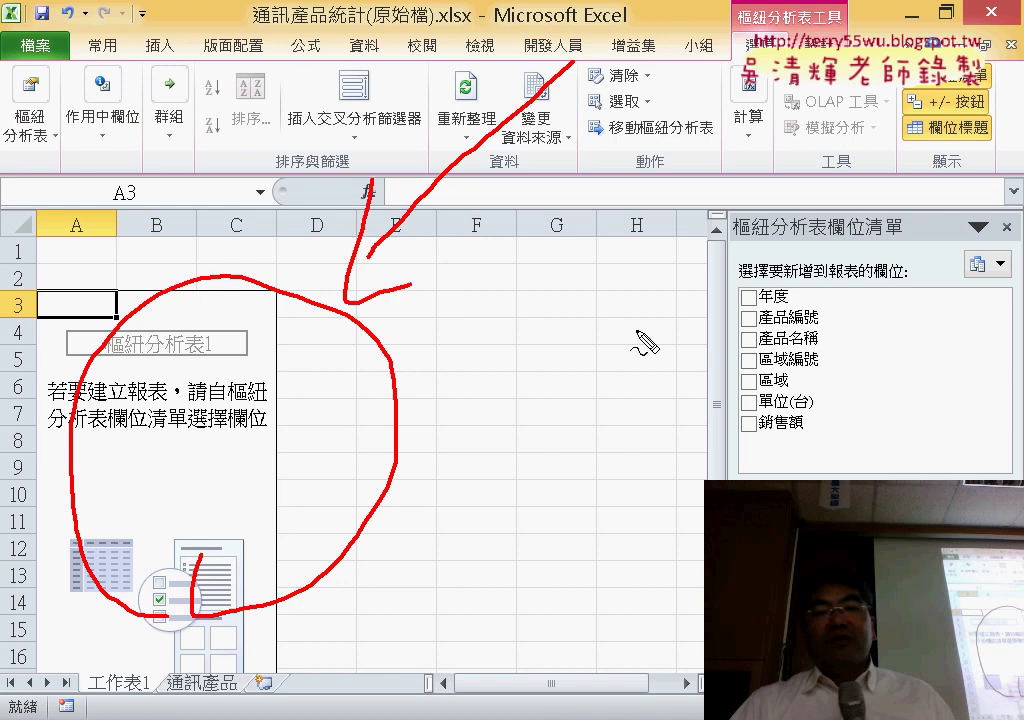
{"action": "mouse_move", "coordinate": [700, 630]}
{"action": "left_mouse_down"}
{"action": "mouse_move", "coordinate": [880, 205]}
{"action": "mouse_move", "coordinate": [1018, 445]}
{"action": "left_mouse_up"}
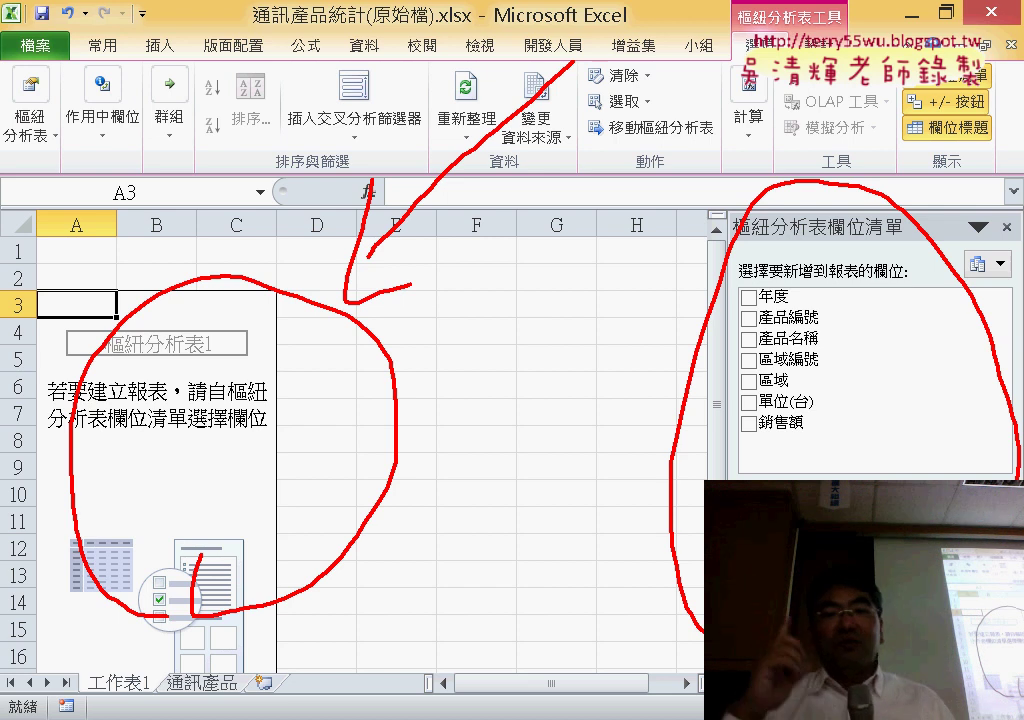
{"action": "key", "text": "Escape"}
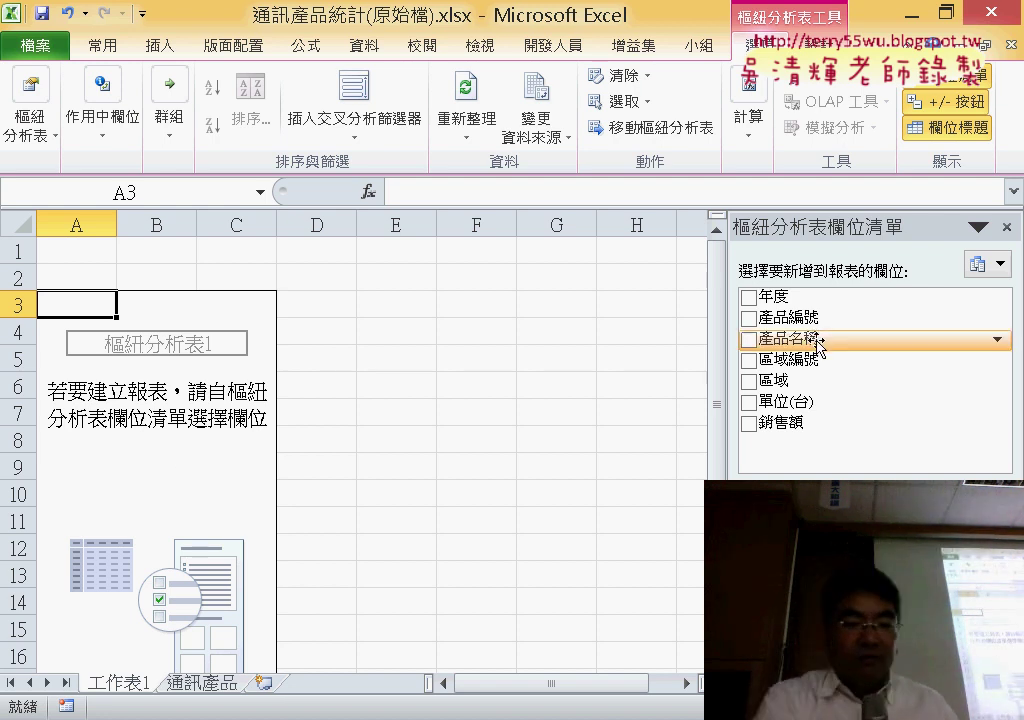
Step: Highlight the 產品名稱, 區域 and 單位(台) fields in the field list
{"action": "mouse_move", "coordinate": [843, 355]}
{"action": "left_mouse_down"}
{"action": "mouse_move", "coordinate": [760, 362]}
{"action": "mouse_move", "coordinate": [847, 352]}
{"action": "mouse_move", "coordinate": [785, 478]}
{"action": "left_mouse_up"}
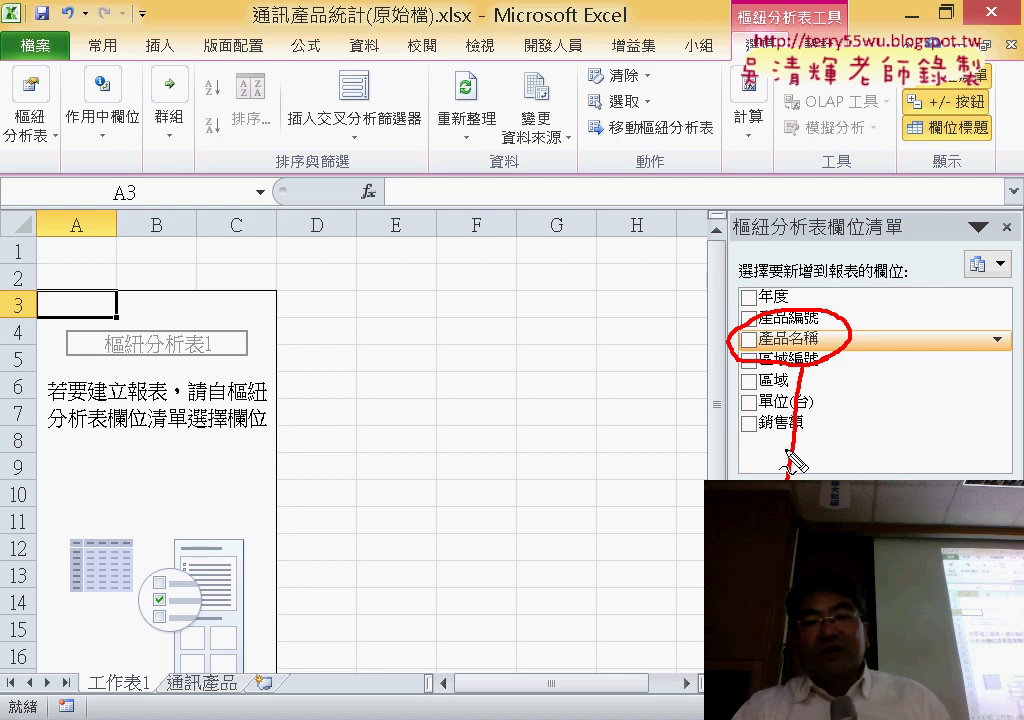
{"action": "mouse_move", "coordinate": [800, 368]}
{"action": "left_mouse_down"}
{"action": "mouse_move", "coordinate": [790, 376]}
{"action": "mouse_move", "coordinate": [940, 478]}
{"action": "left_mouse_up"}
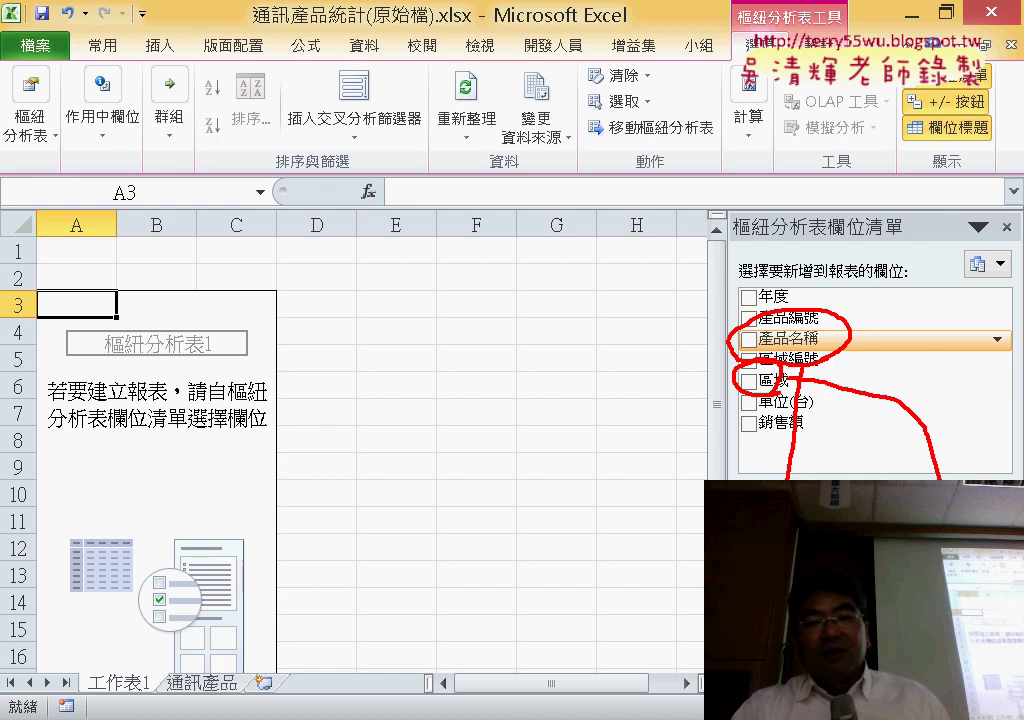
{"action": "left_click_drag", "start_coordinate": [812, 398], "coordinate": [838, 478]}
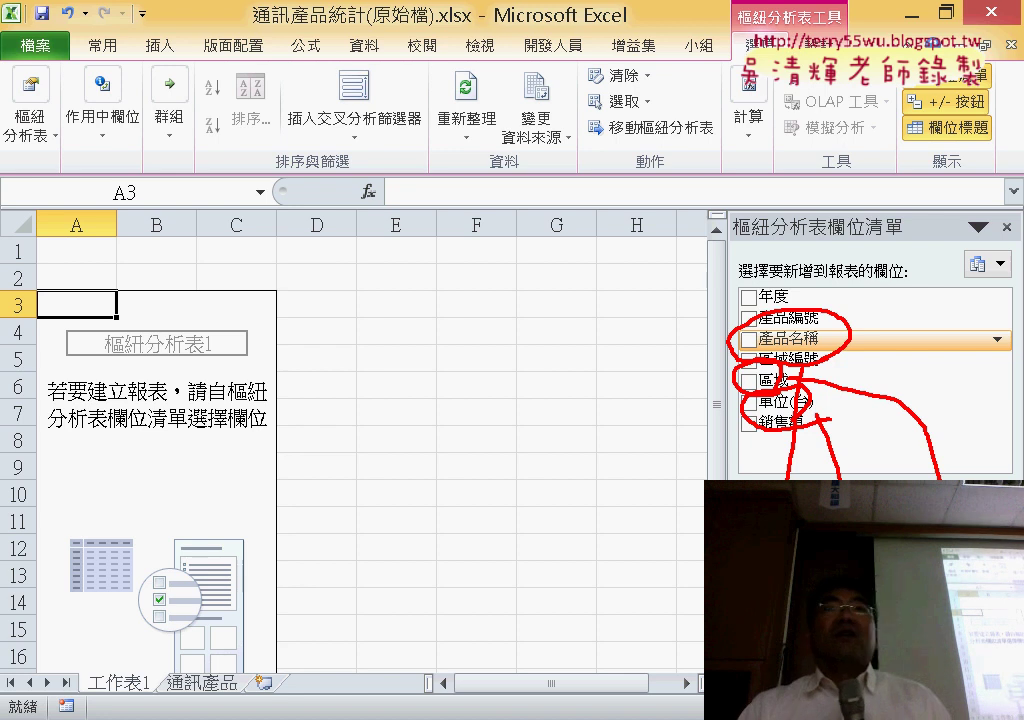
{"action": "key", "text": "Escape"}
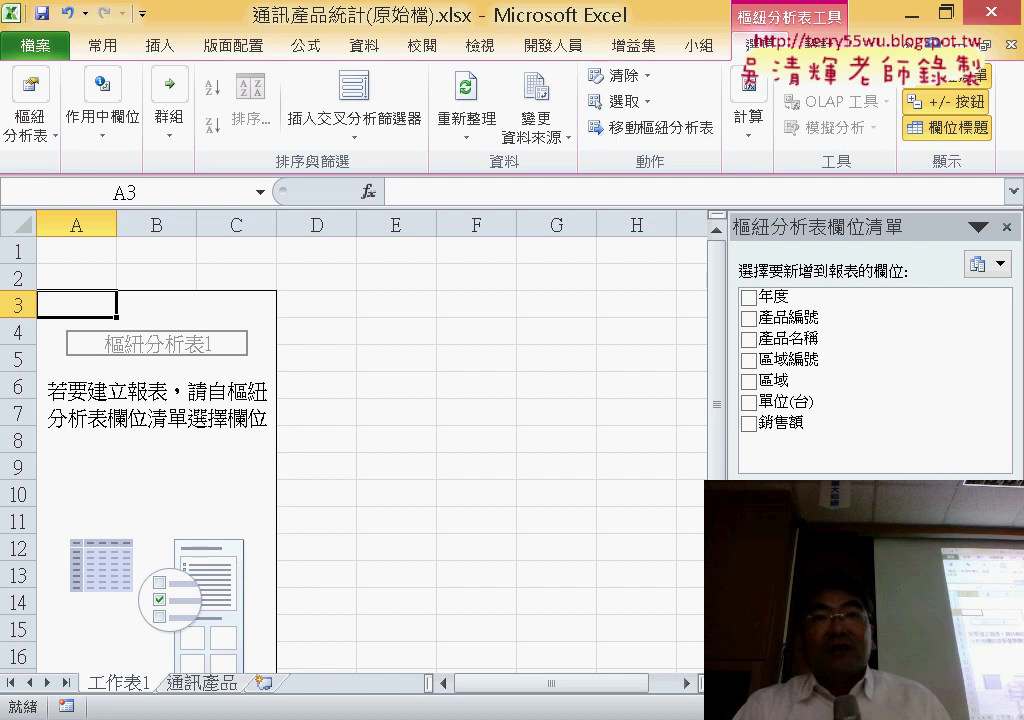
Step: Build the pivot with 產品名稱 as rows, 區域 as columns and summed 單位(台) values
{"action": "left_click", "coordinate": [748, 338]}
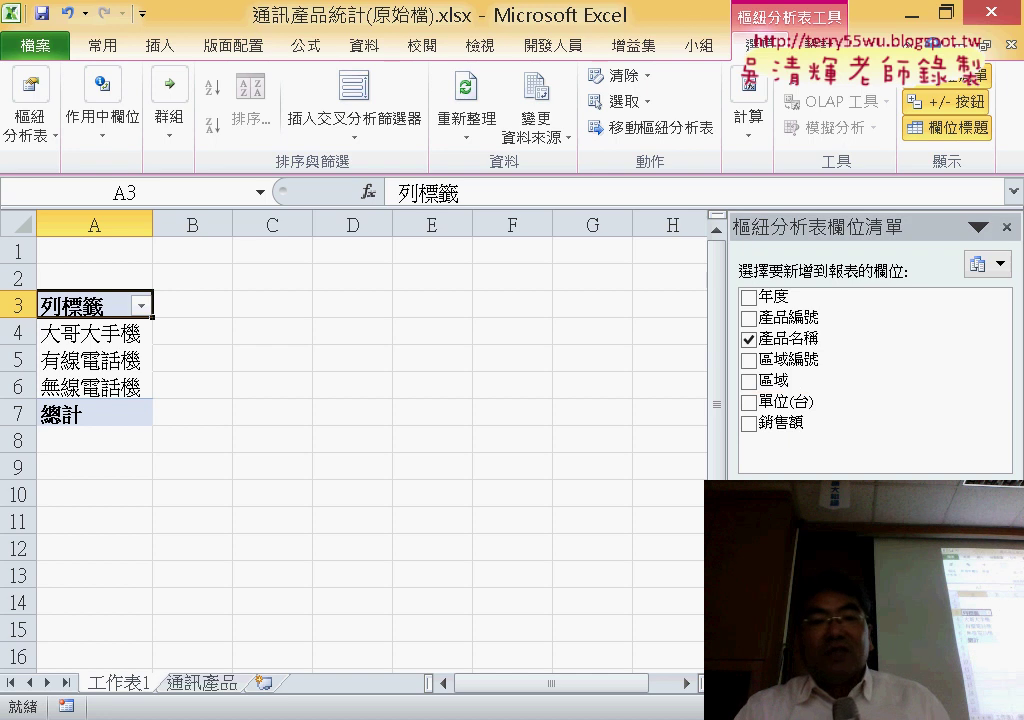
{"action": "left_click_drag", "start_coordinate": [773, 380], "coordinate": [930, 560]}
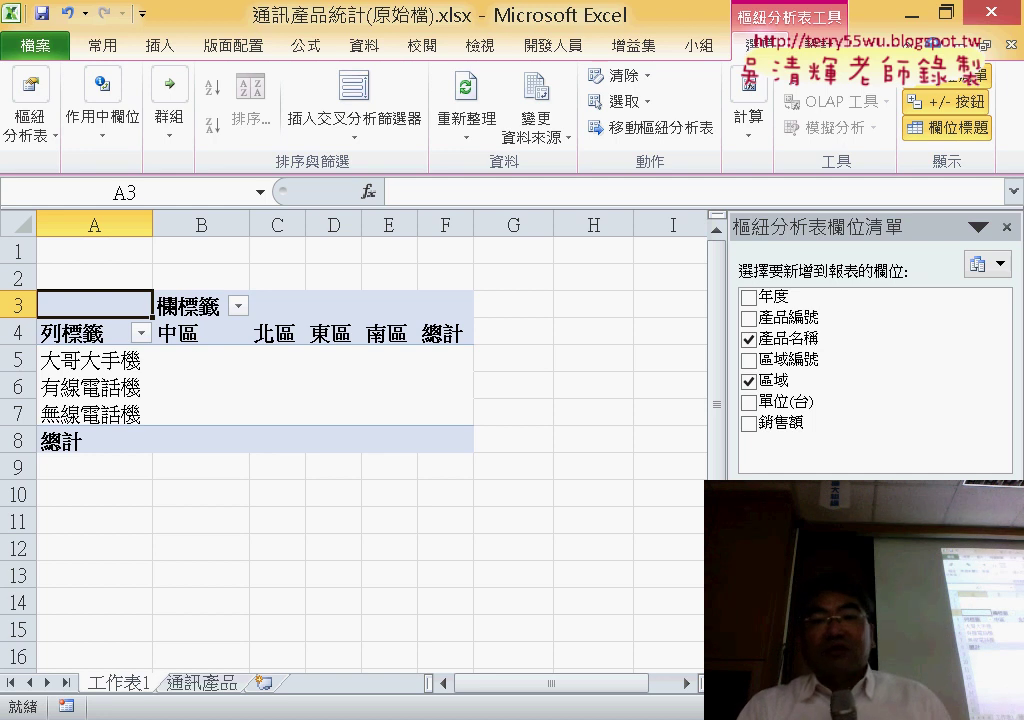
{"action": "left_click", "coordinate": [748, 402]}
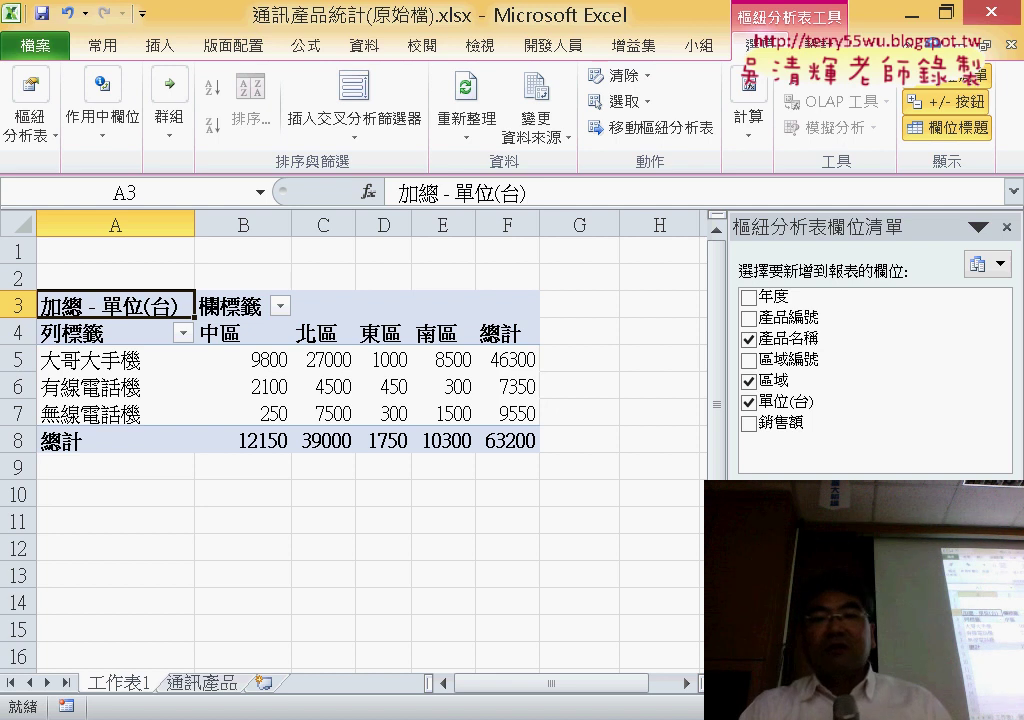
Step: Drag 區域 out of the columns and check 年度 so years 101 and 102 become columns
{"action": "left_click_drag", "start_coordinate": [910, 560], "coordinate": [880, 400]}
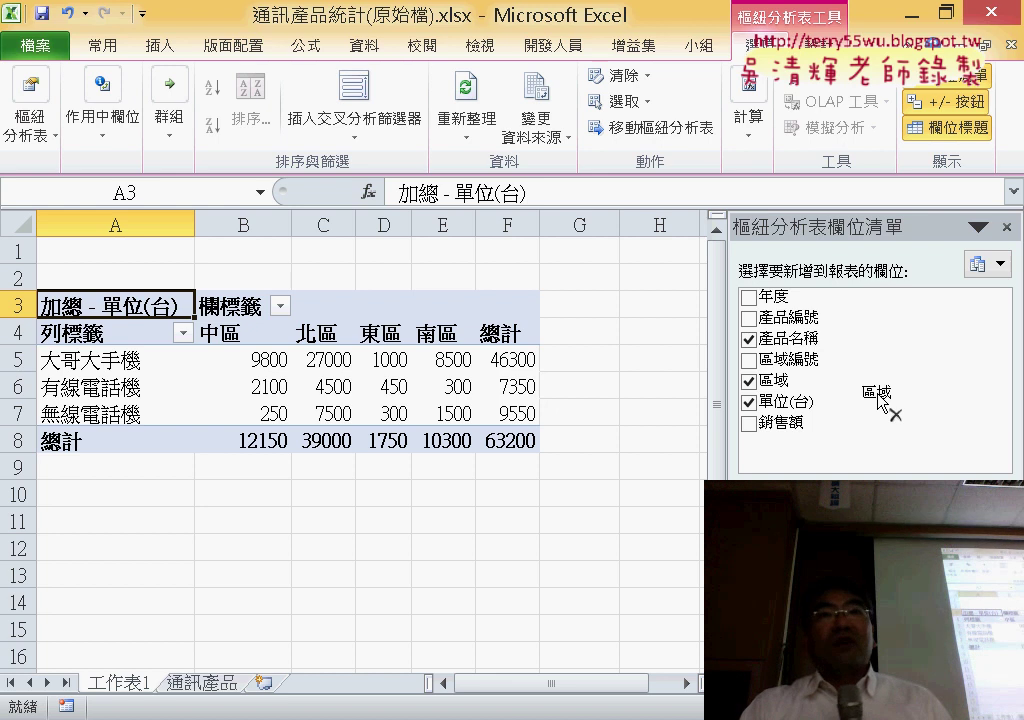
{"action": "left_click_drag", "start_coordinate": [878, 400], "coordinate": [880, 402]}
{"action": "left_click_drag", "start_coordinate": [910, 560], "coordinate": [899, 374]}
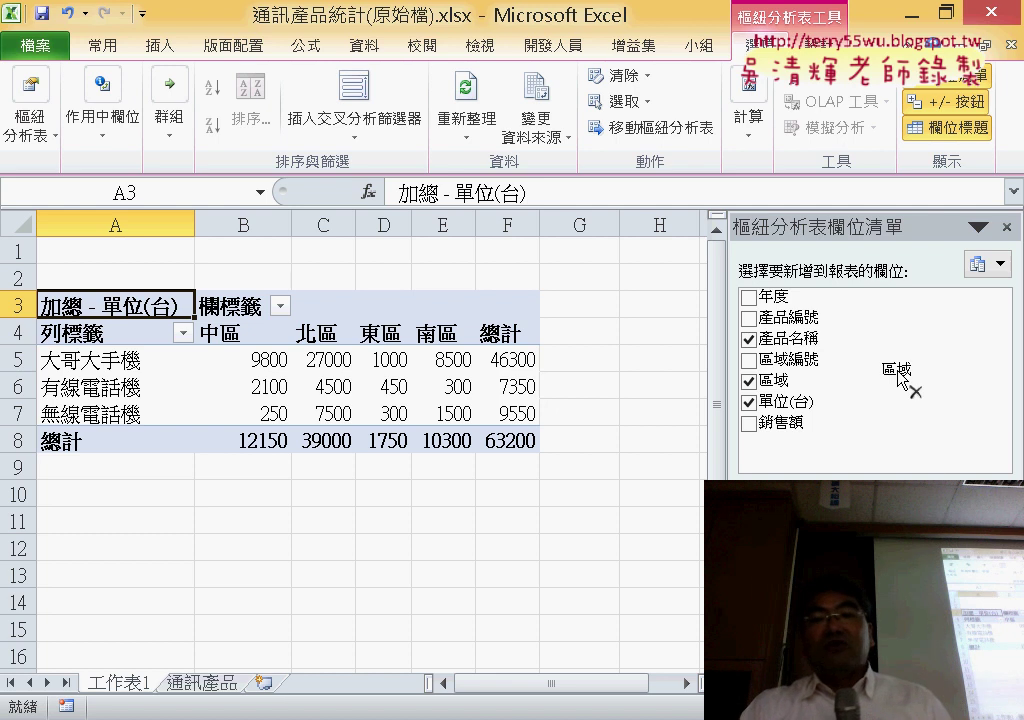
{"action": "left_click_drag", "start_coordinate": [899, 374], "coordinate": [871, 391]}
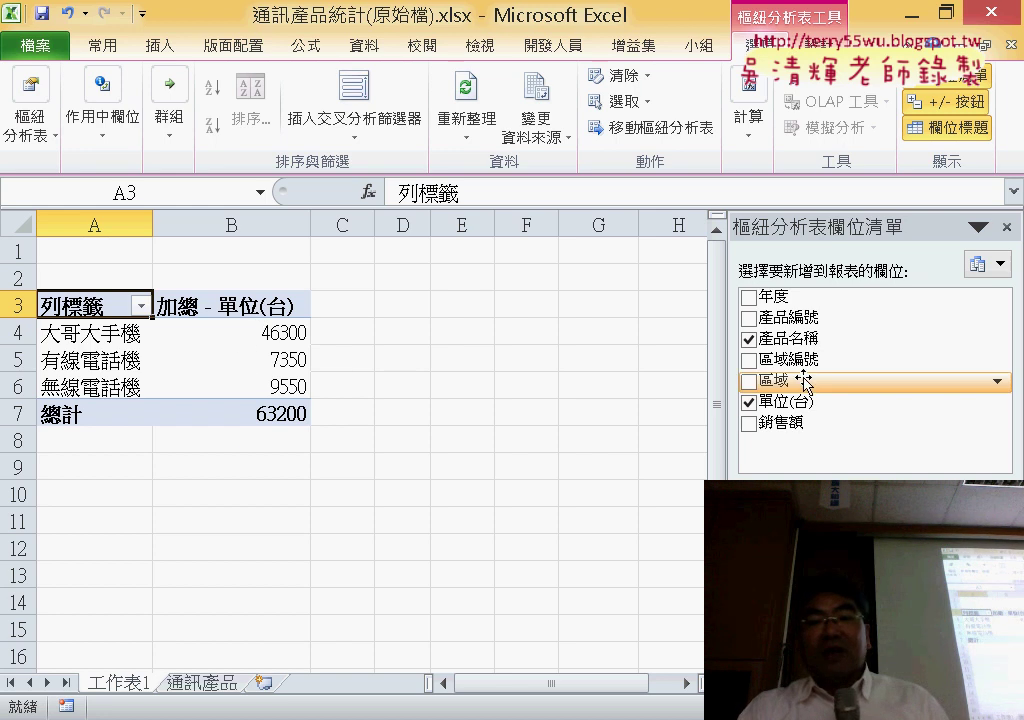
{"action": "left_click", "coordinate": [748, 380]}
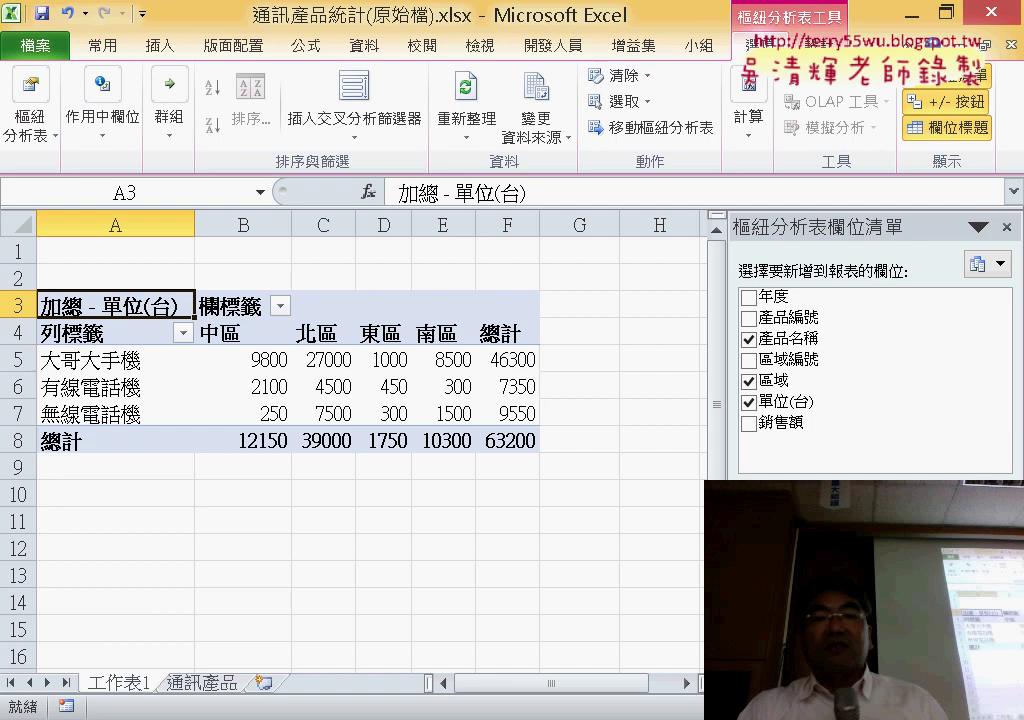
{"action": "left_click_drag", "start_coordinate": [796, 514], "coordinate": [857, 400]}
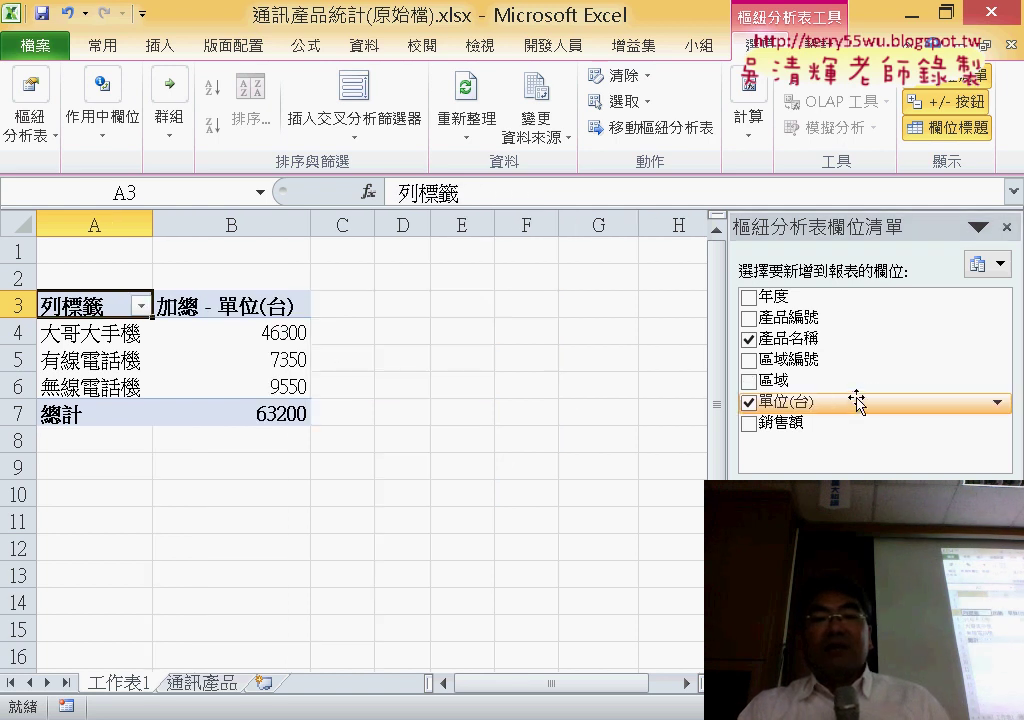
{"action": "left_click", "coordinate": [802, 385]}
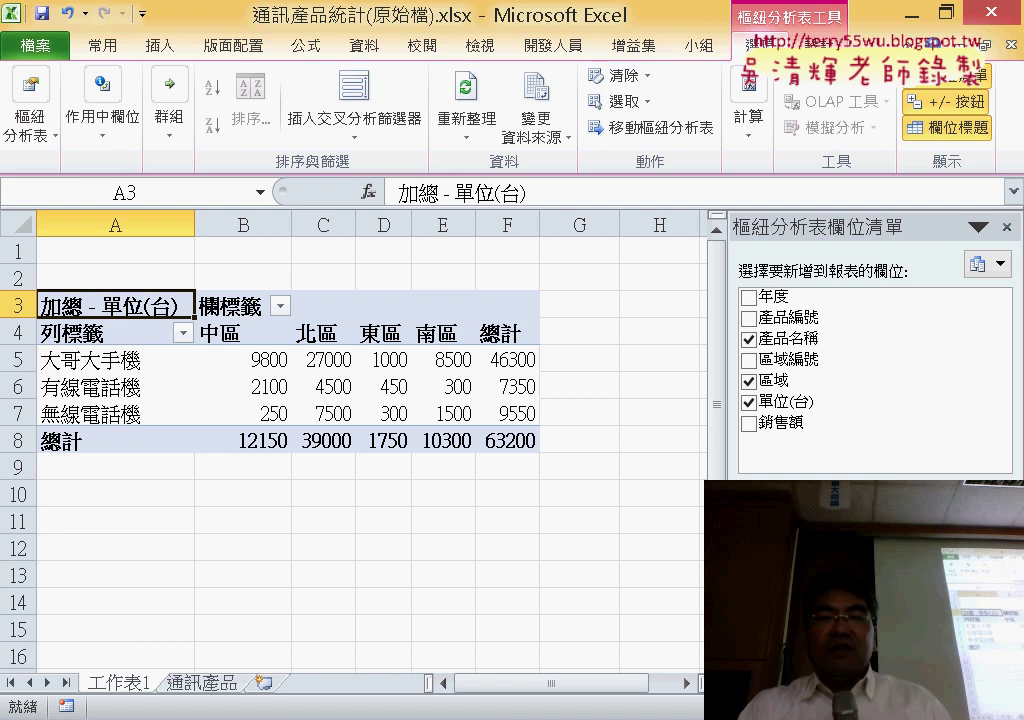
{"action": "left_click_drag", "start_coordinate": [800, 389], "coordinate": [853, 418]}
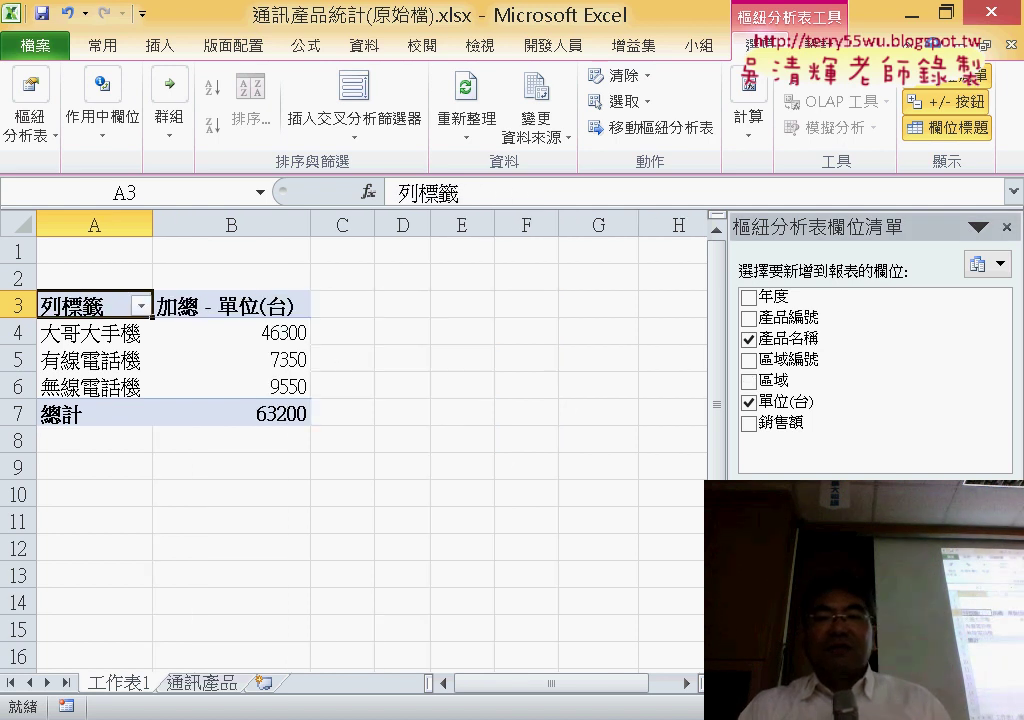
{"action": "left_click", "coordinate": [748, 297]}
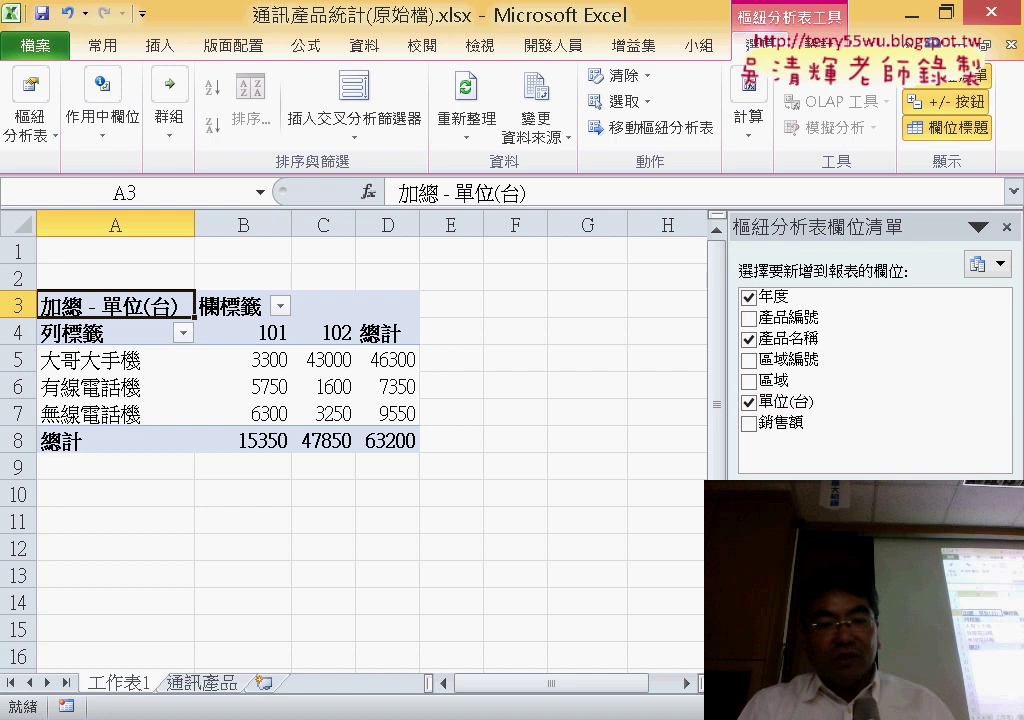
Step: Uncheck 年度 and drag 區域 back to columns, comparing with PowerPoint slide 28
{"action": "key", "text": "alt+Tab"}
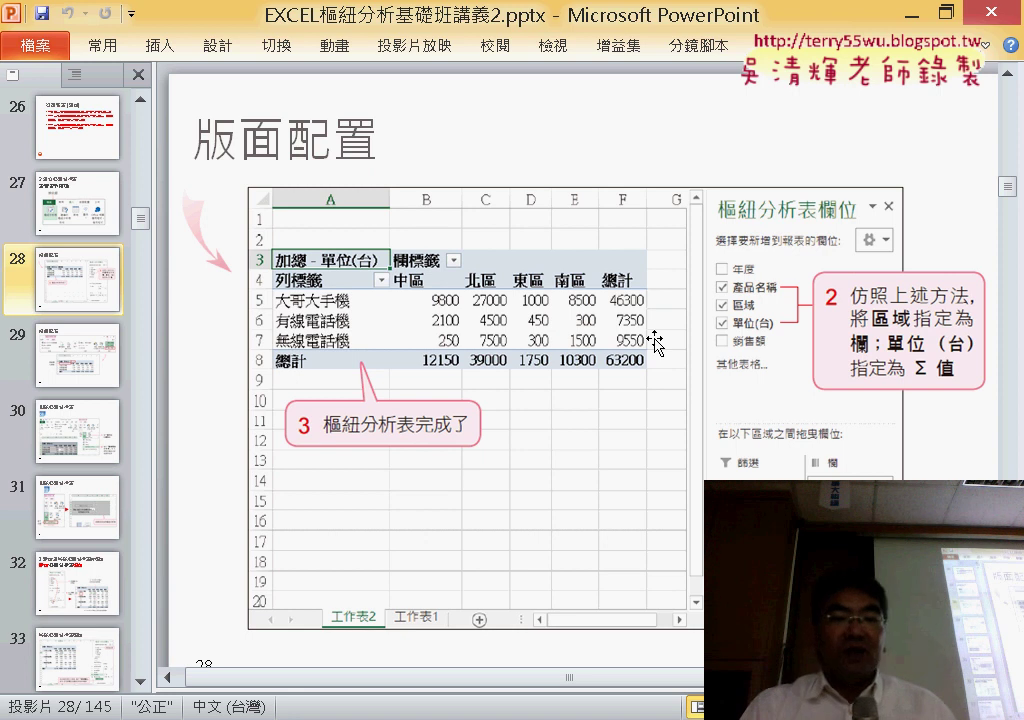
{"action": "left_click", "coordinate": [912, 12]}
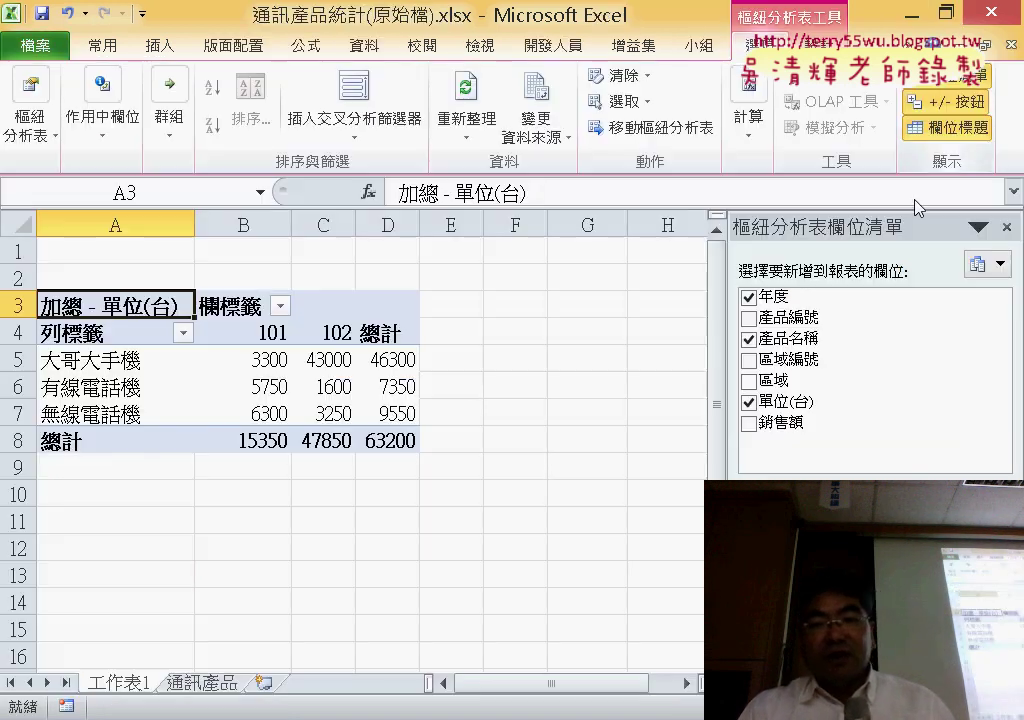
{"action": "left_click", "coordinate": [748, 297]}
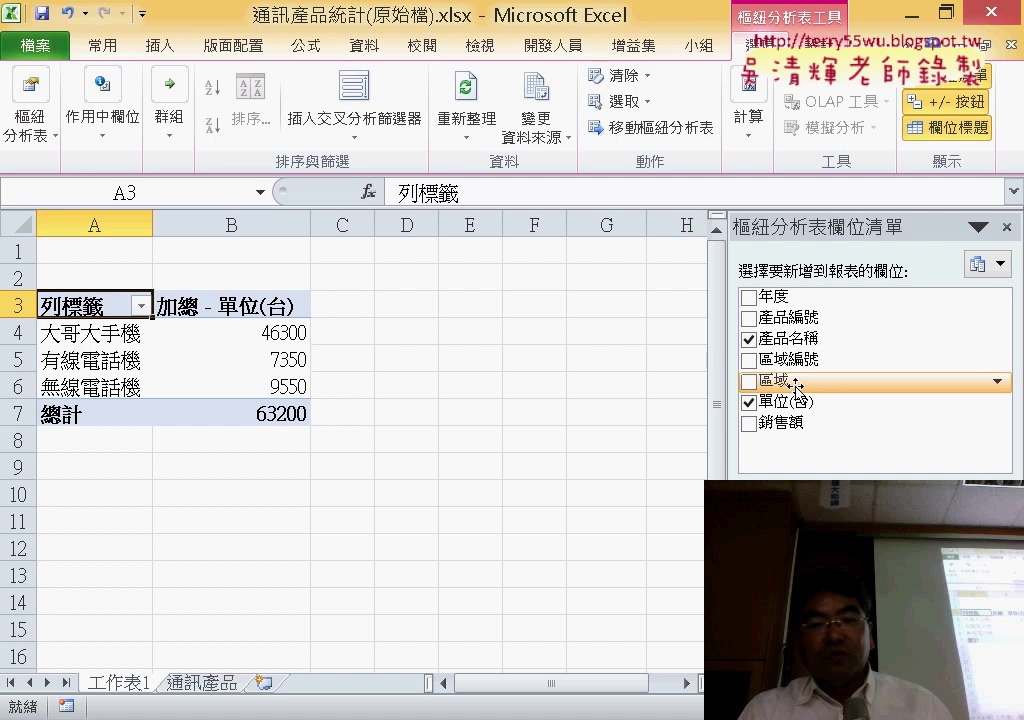
{"action": "left_click_drag", "start_coordinate": [796, 385], "coordinate": [930, 545]}
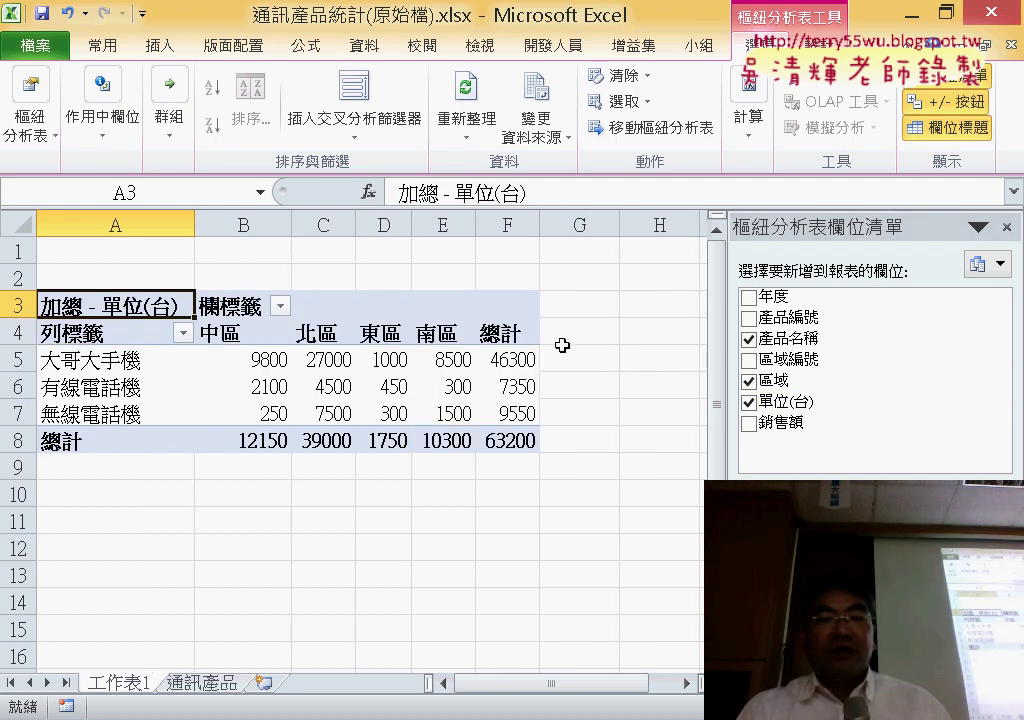
{"action": "key", "text": "alt+Tab"}
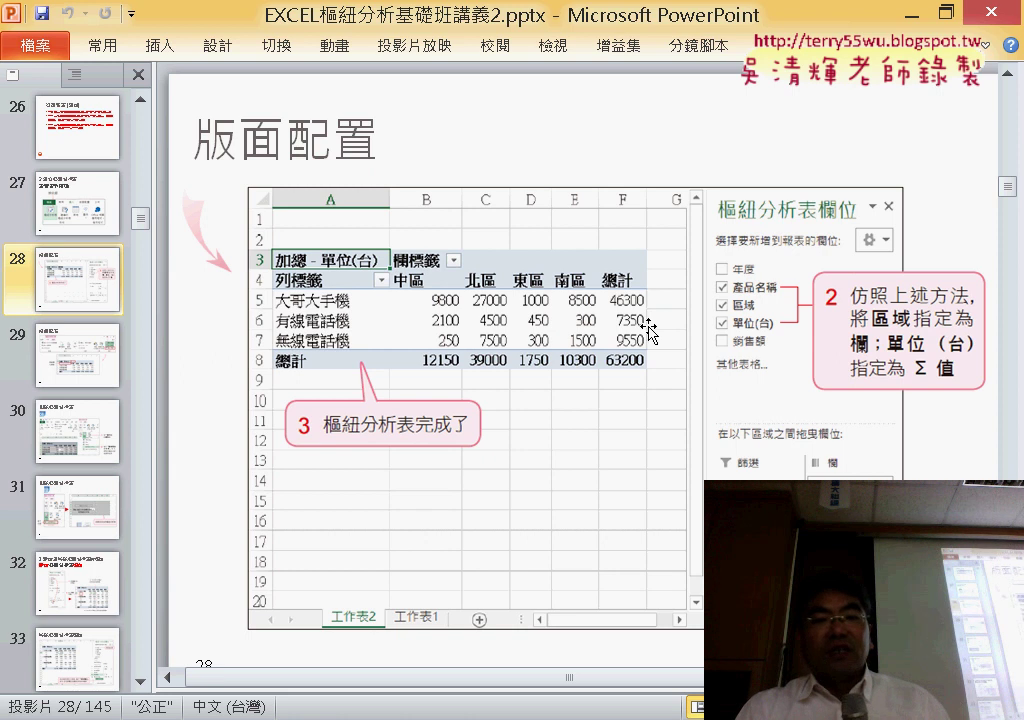
Step: Scroll the handout to slide 29 on hiding field headers and mark its title
{"action": "scroll", "coordinate": [648, 330], "scroll_direction": "down", "scroll_amount": 1}
{"action": "scroll", "coordinate": [650, 332], "scroll_direction": "down", "scroll_amount": 2}
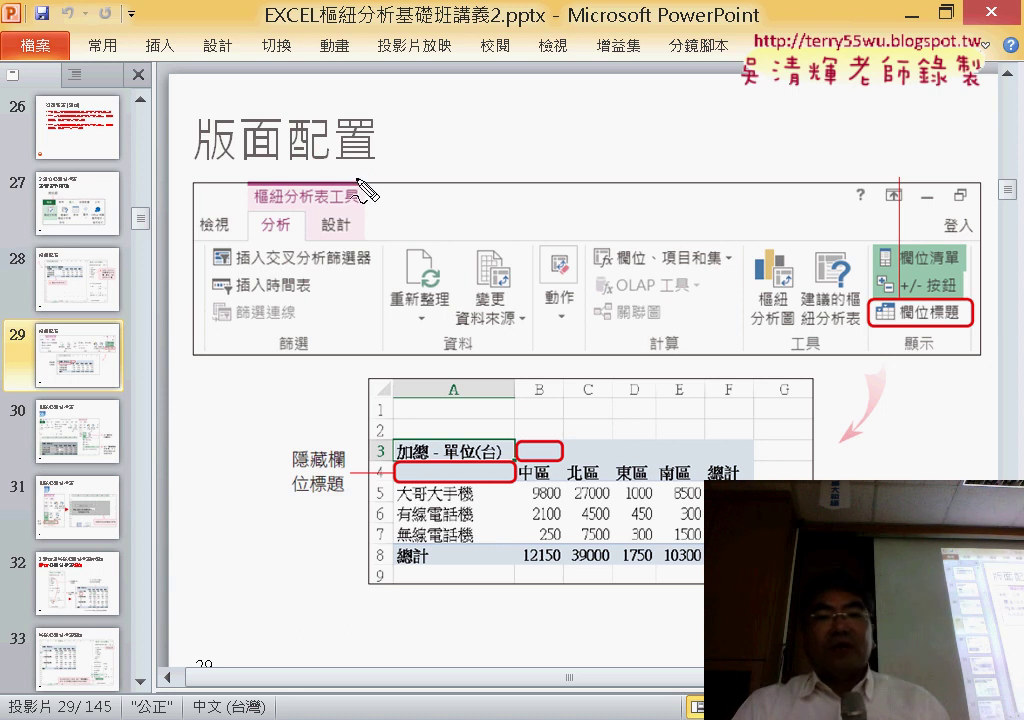
{"action": "left_click_drag", "start_coordinate": [266, 92], "coordinate": [362, 152]}
{"action": "left_click_drag", "start_coordinate": [340, 104], "coordinate": [345, 160]}
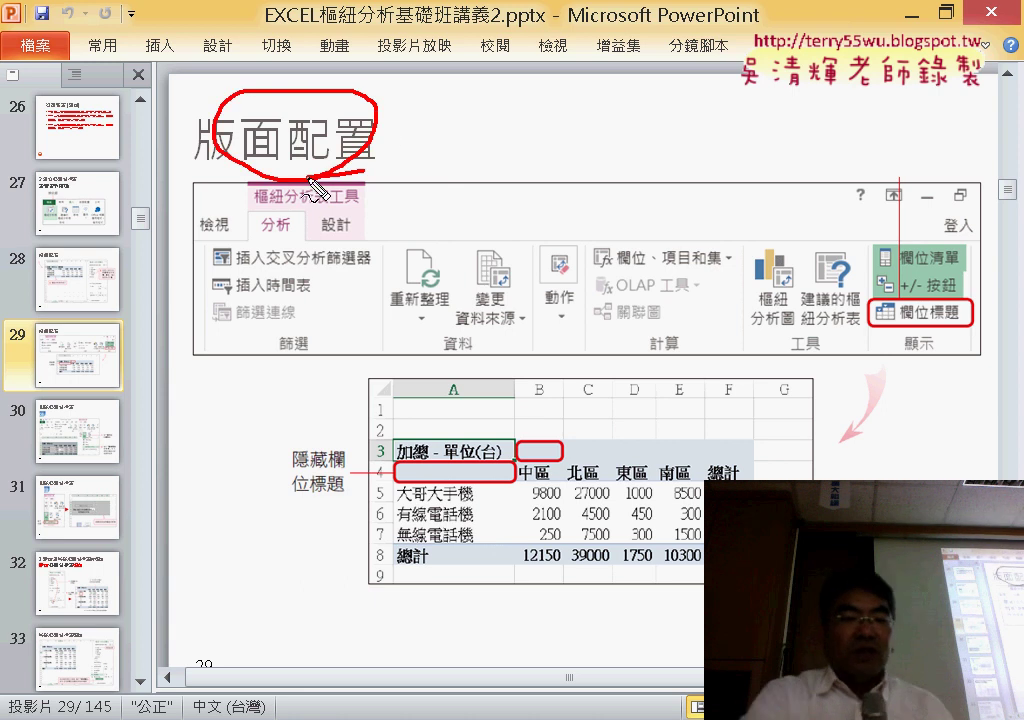
{"action": "key", "text": "Escape"}
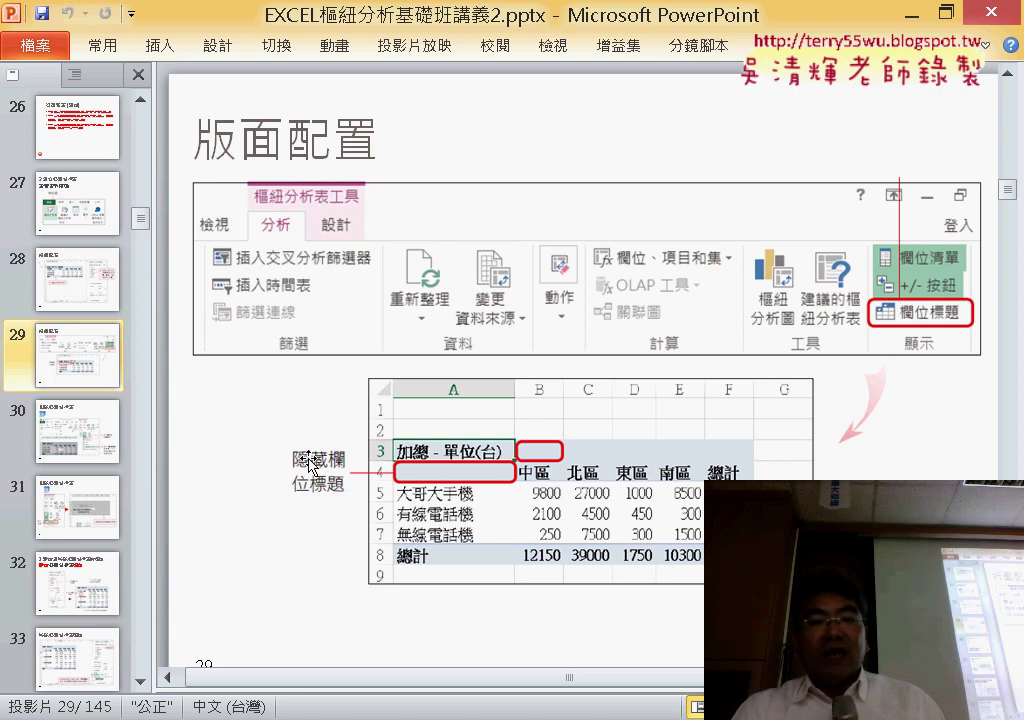
{"action": "left_click", "coordinate": [913, 20]}
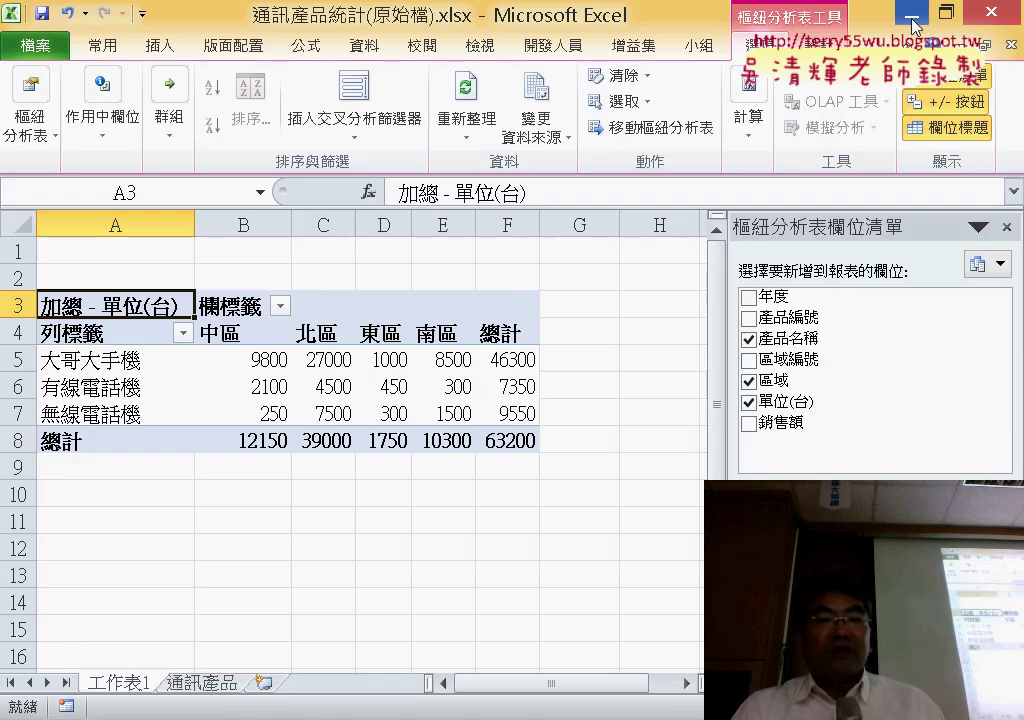
{"action": "left_click", "coordinate": [228, 302]}
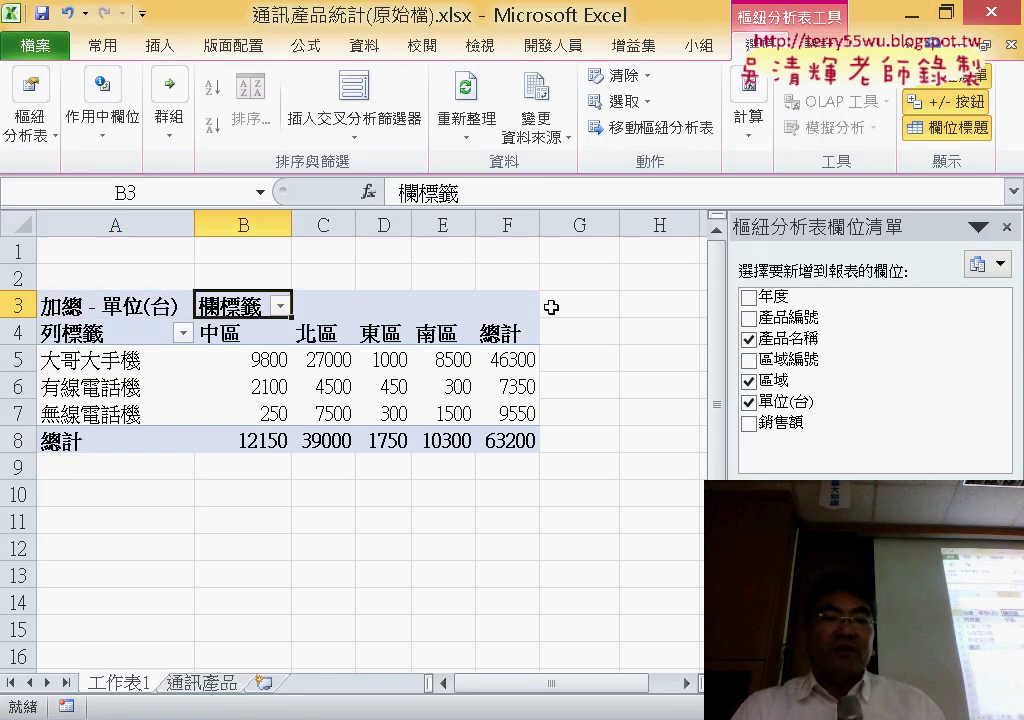
{"action": "left_click", "coordinate": [99, 333]}
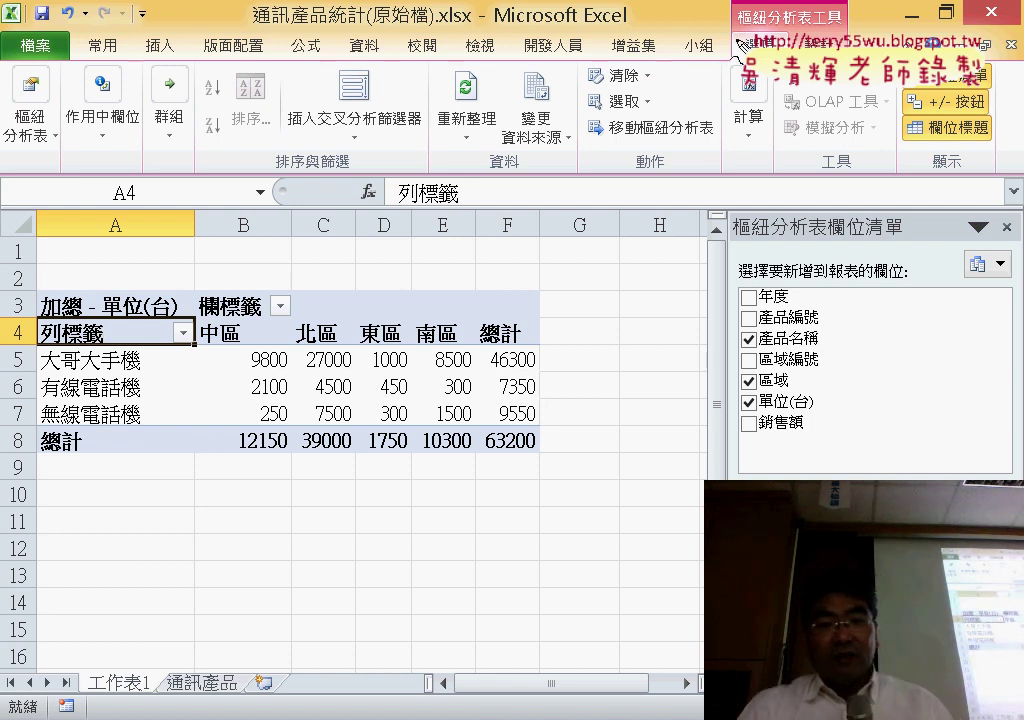
{"action": "left_click_drag", "start_coordinate": [740, 48], "coordinate": [712, 55]}
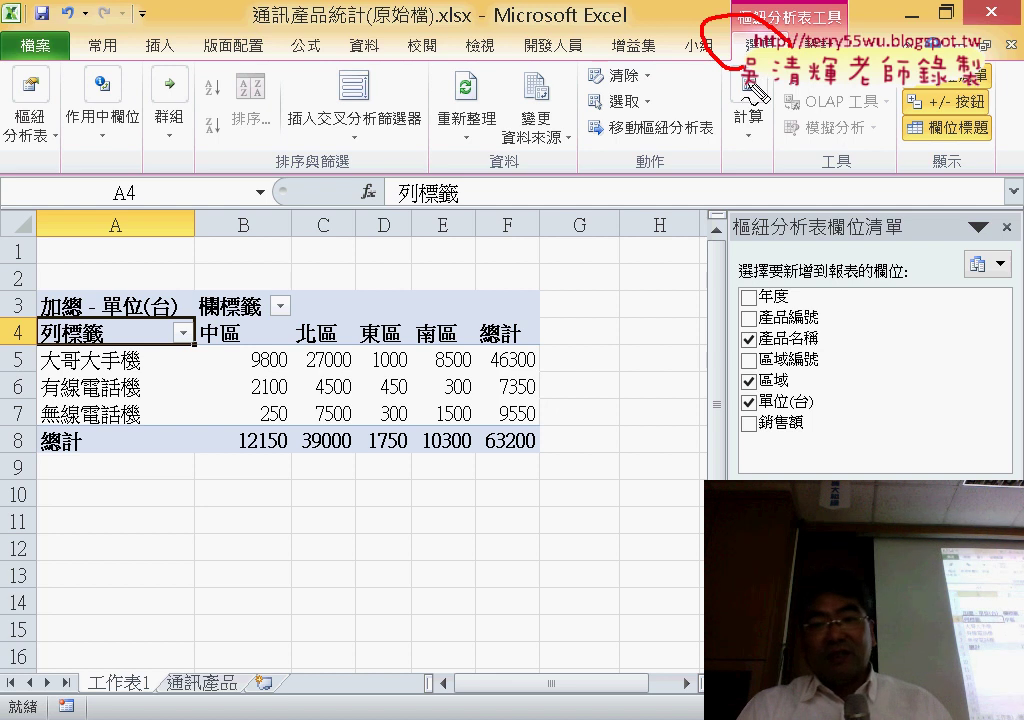
{"action": "left_click_drag", "start_coordinate": [757, 92], "coordinate": [878, 152]}
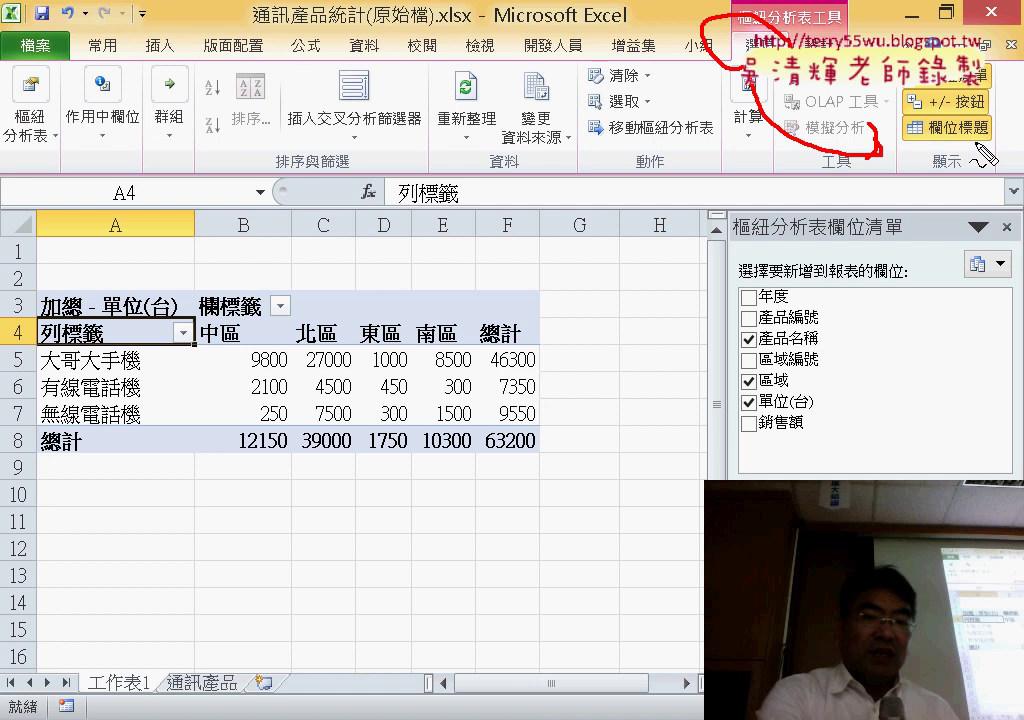
{"action": "key", "text": "Escape"}
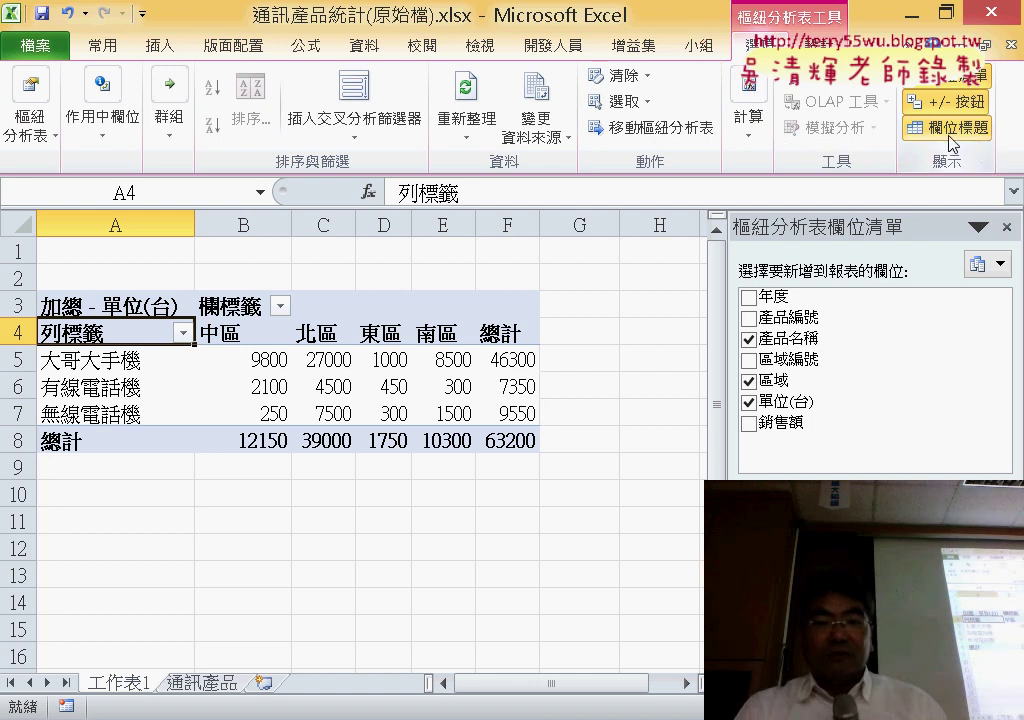
{"action": "left_click", "coordinate": [953, 131]}
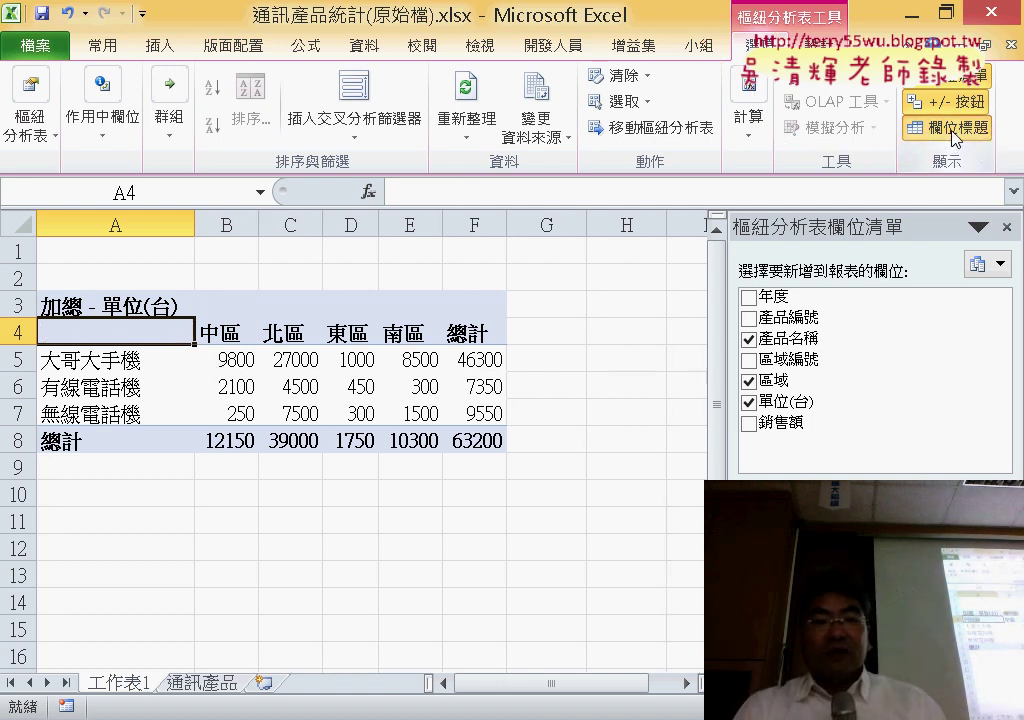
{"action": "left_click", "coordinate": [953, 131]}
{"action": "left_click", "coordinate": [953, 131]}
{"action": "left_click", "coordinate": [953, 131]}
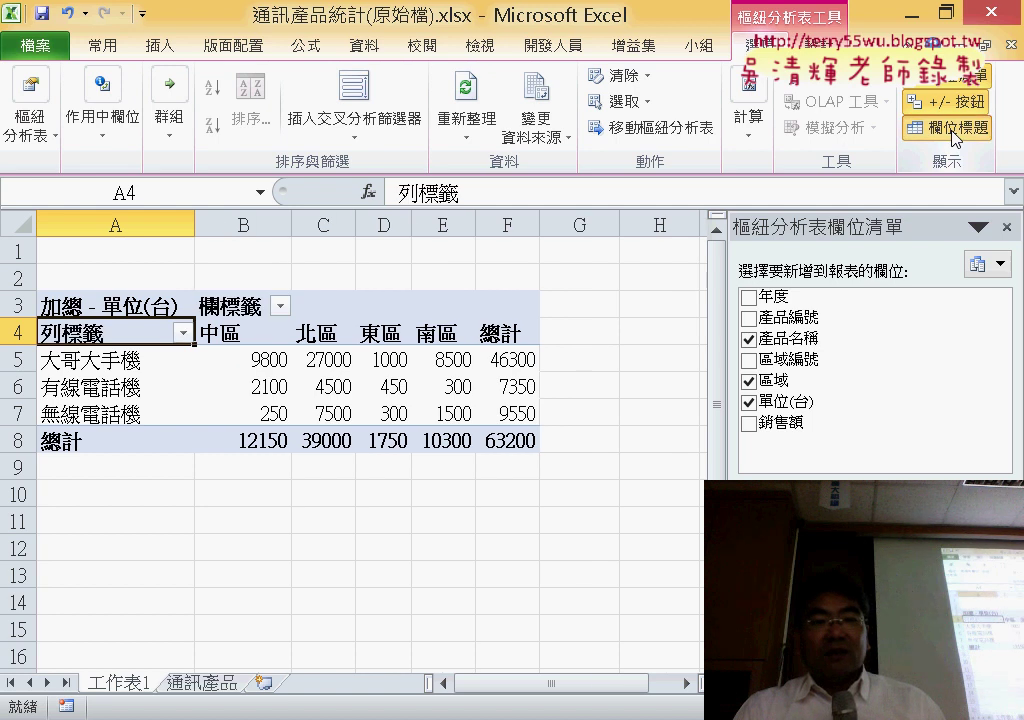
{"action": "left_click", "coordinate": [953, 131]}
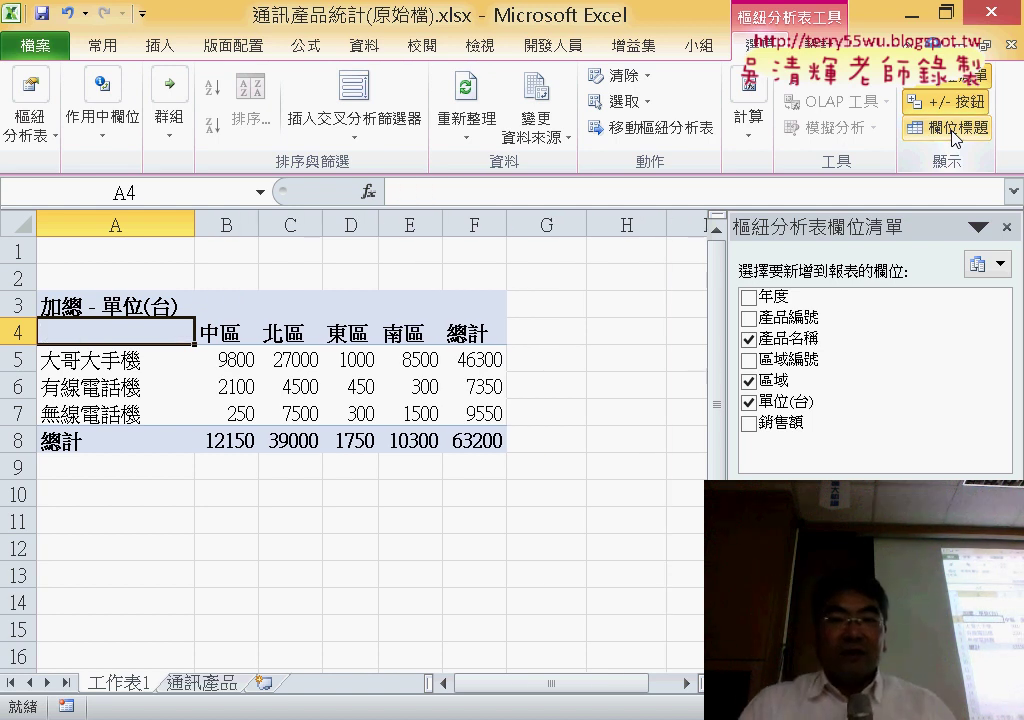
{"action": "left_click", "coordinate": [953, 131]}
{"action": "left_click", "coordinate": [953, 131]}
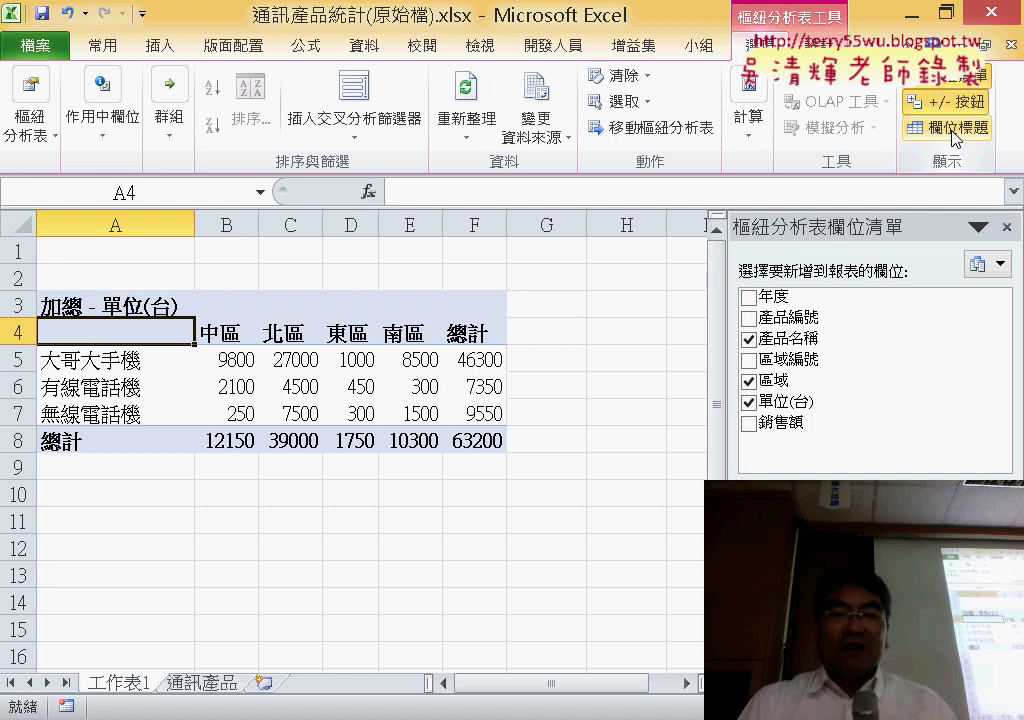
{"action": "left_click", "coordinate": [953, 130]}
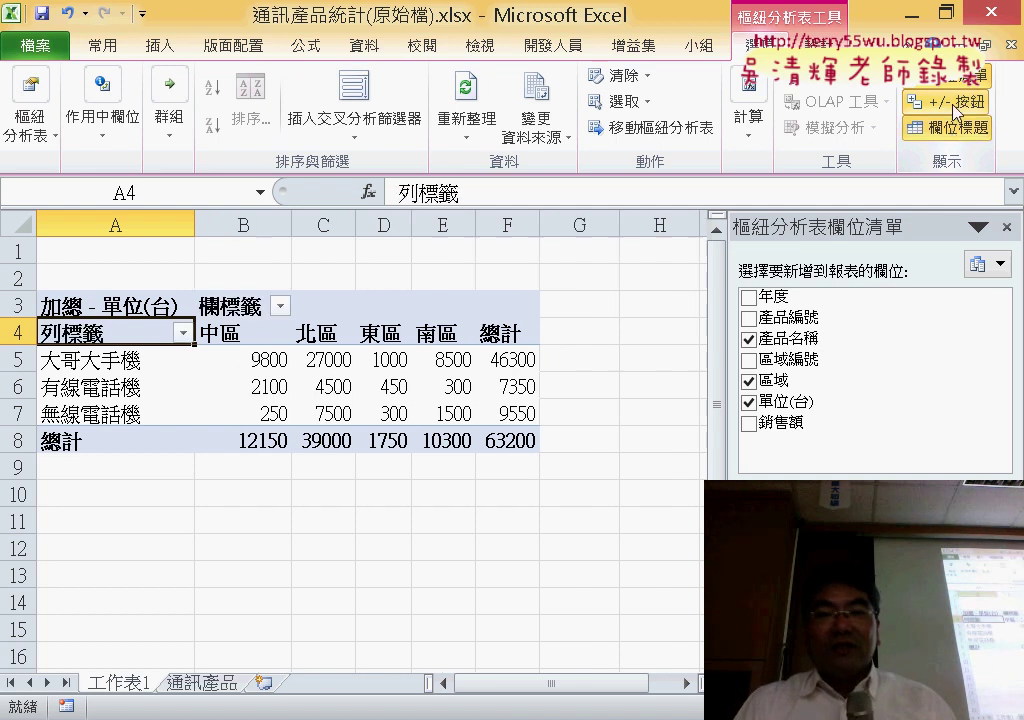
Step: Turn off Field Headers and add 年度 as a second row field under each product
{"action": "left_click", "coordinate": [962, 133]}
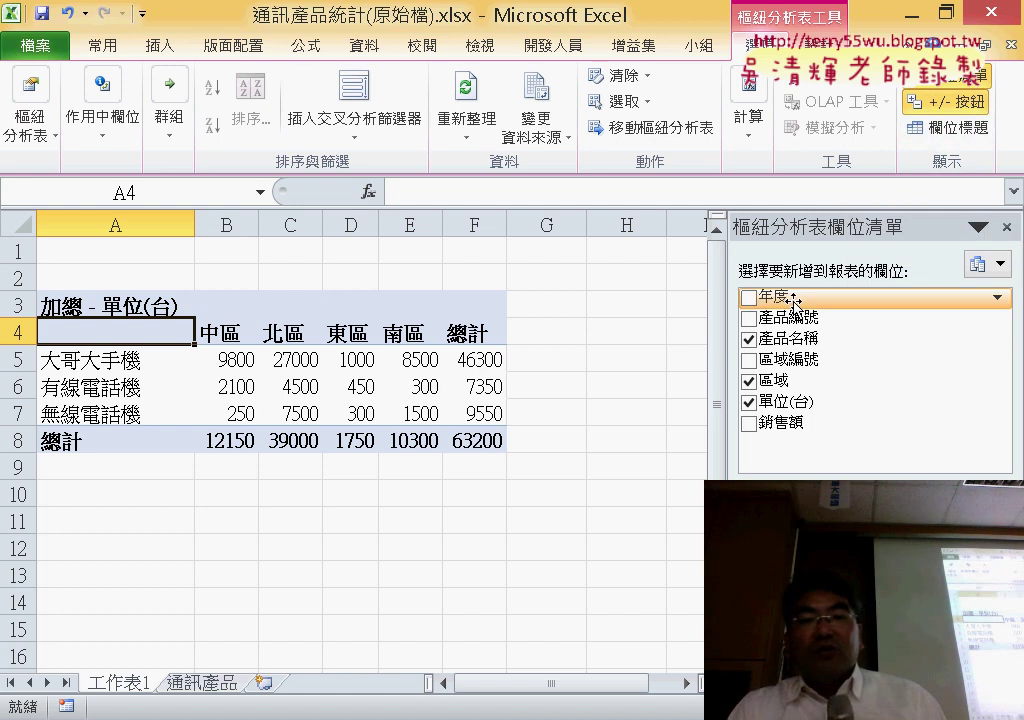
{"action": "left_click_drag", "start_coordinate": [792, 300], "coordinate": [839, 418]}
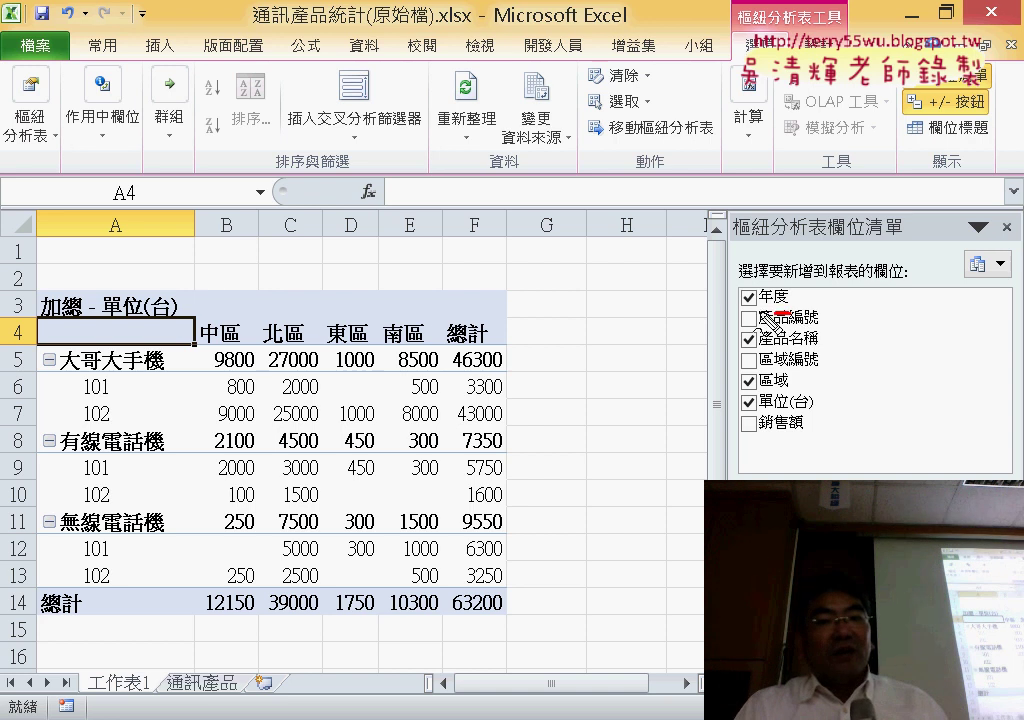
{"action": "mouse_move", "coordinate": [785, 312]}
{"action": "left_mouse_down"}
{"action": "mouse_move", "coordinate": [800, 300]}
{"action": "mouse_move", "coordinate": [705, 590]}
{"action": "left_mouse_up"}
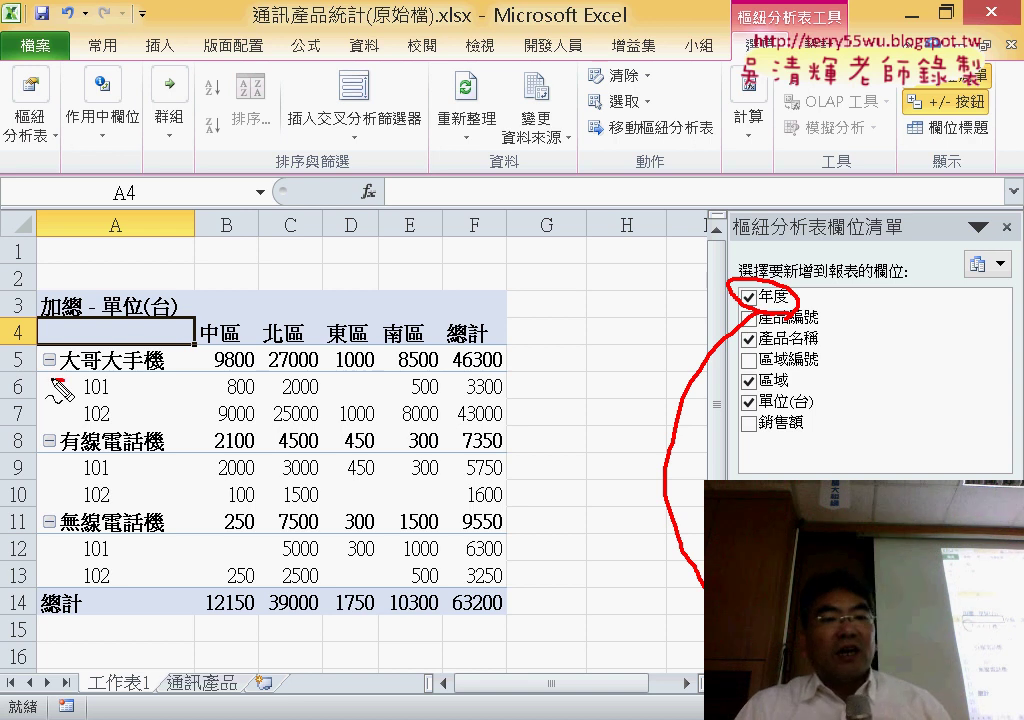
{"action": "mouse_move", "coordinate": [66, 338]}
{"action": "left_mouse_down"}
{"action": "mouse_move", "coordinate": [80, 375]}
{"action": "mouse_move", "coordinate": [42, 538]}
{"action": "left_mouse_up"}
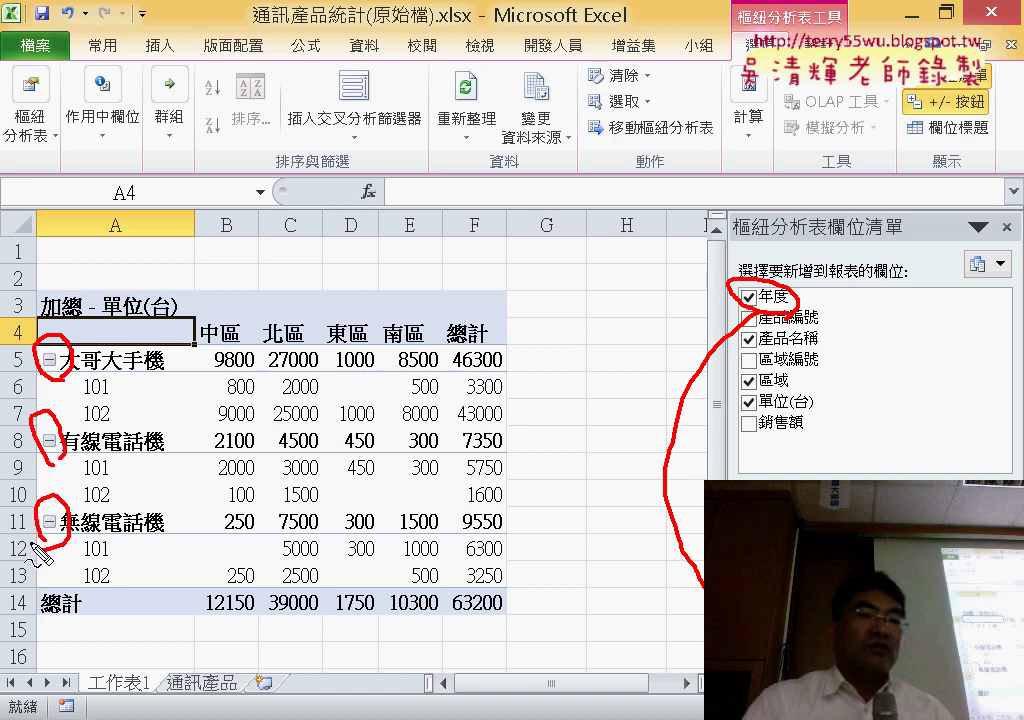
{"action": "key", "text": "Escape"}
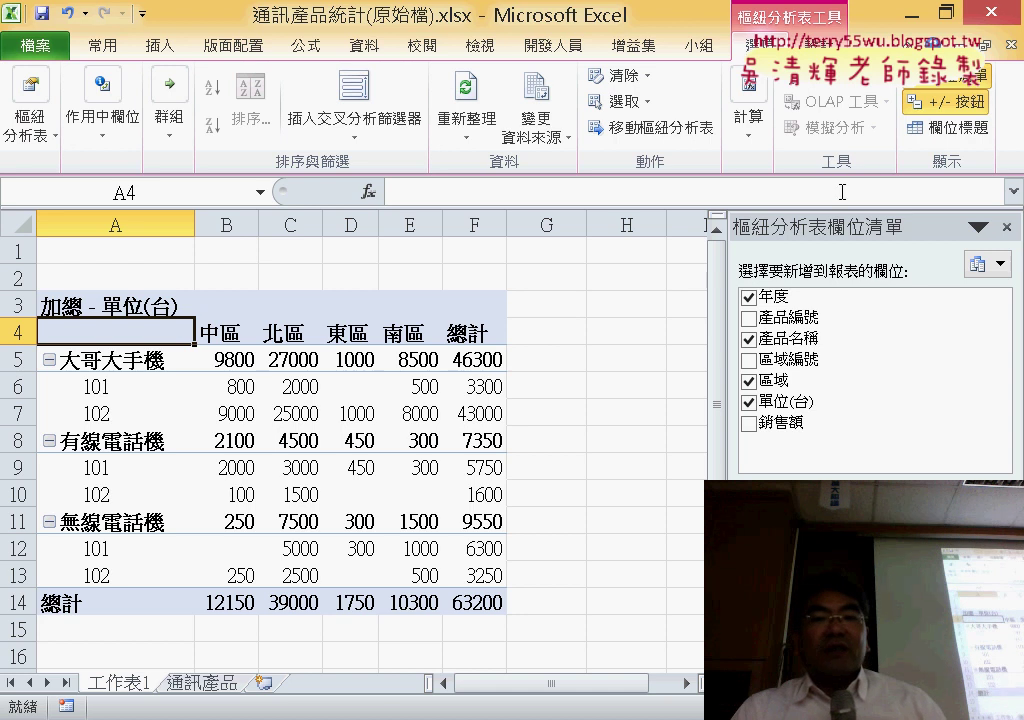
Step: Toggle the +/- Buttons option repeatedly, leaving the expand/collapse markers hidden
{"action": "left_click", "coordinate": [953, 113]}
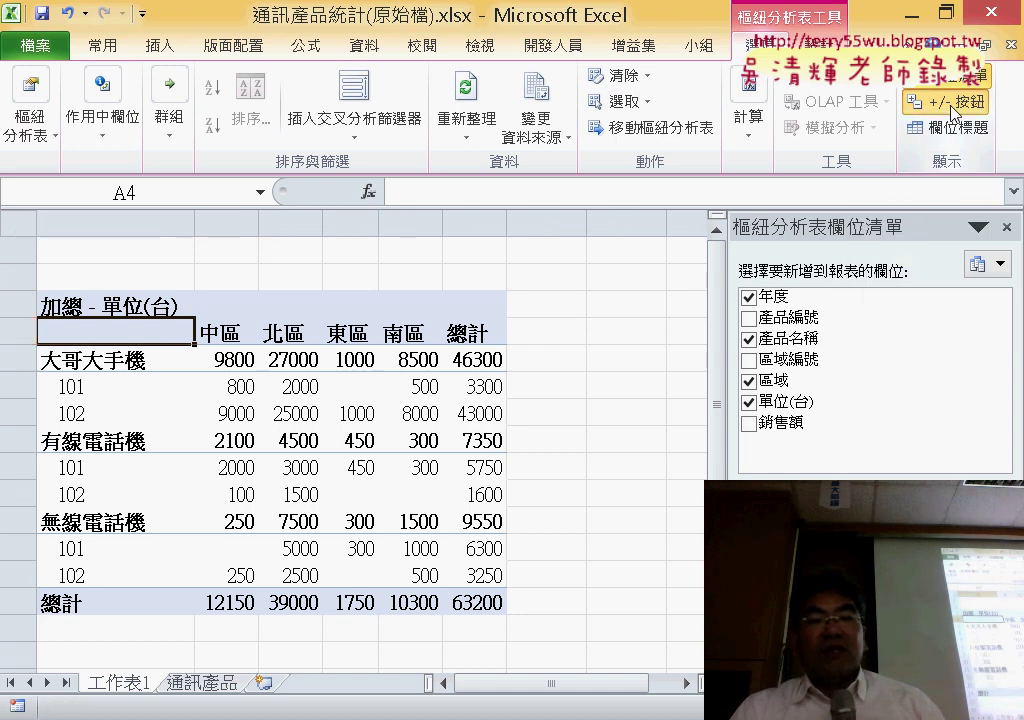
{"action": "left_click", "coordinate": [953, 113]}
{"action": "left_click", "coordinate": [953, 113]}
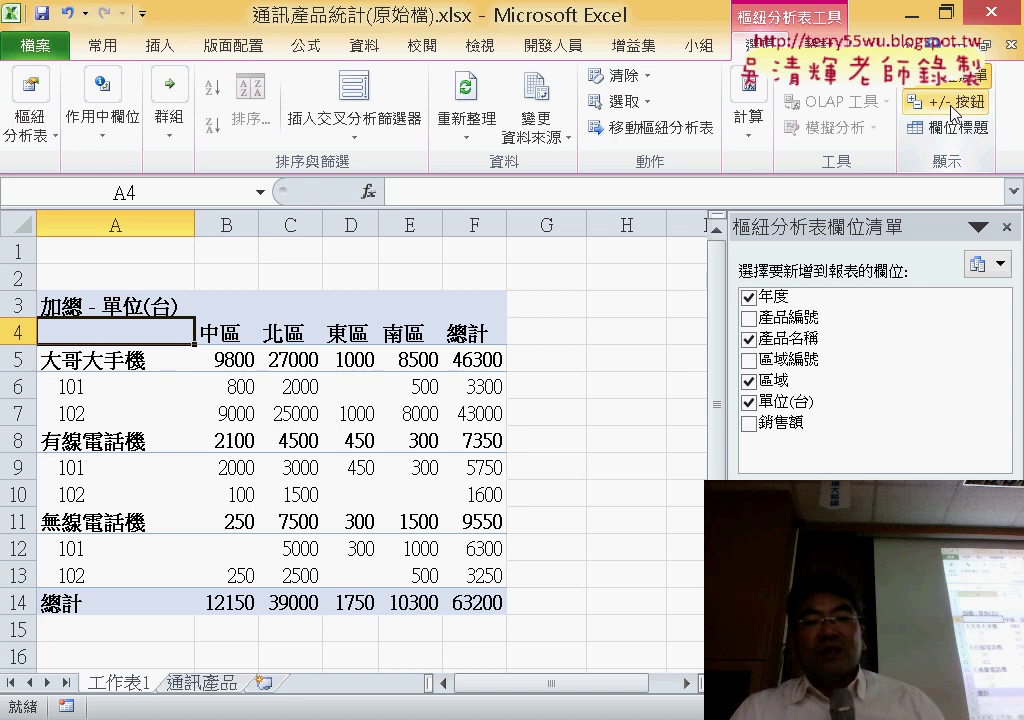
{"action": "left_click", "coordinate": [953, 113]}
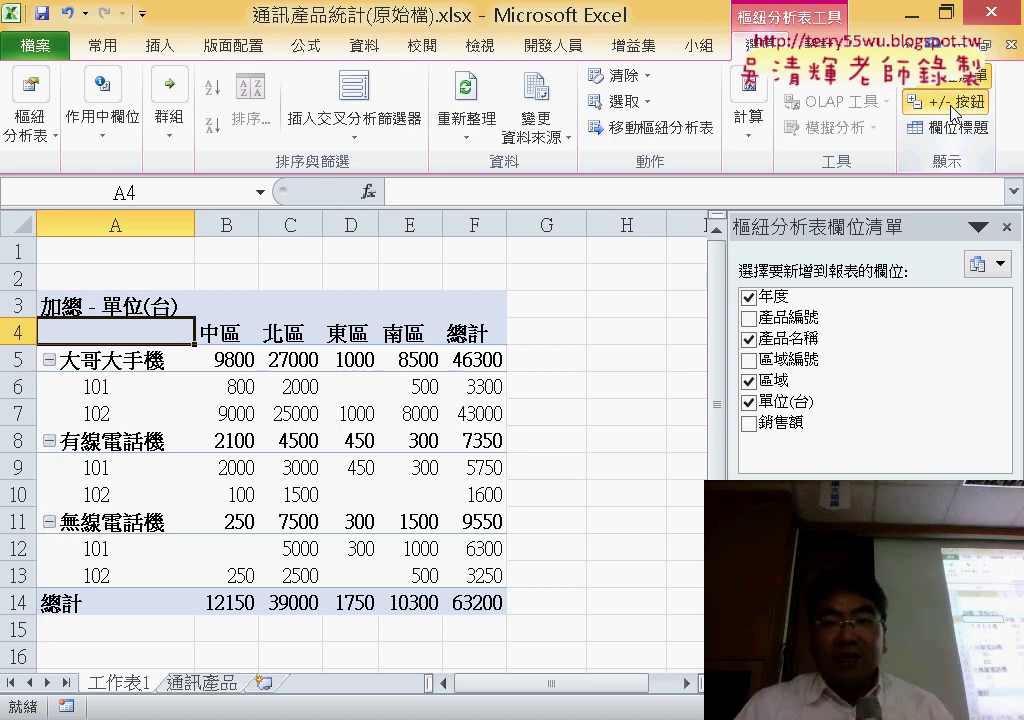
{"action": "left_click", "coordinate": [953, 113]}
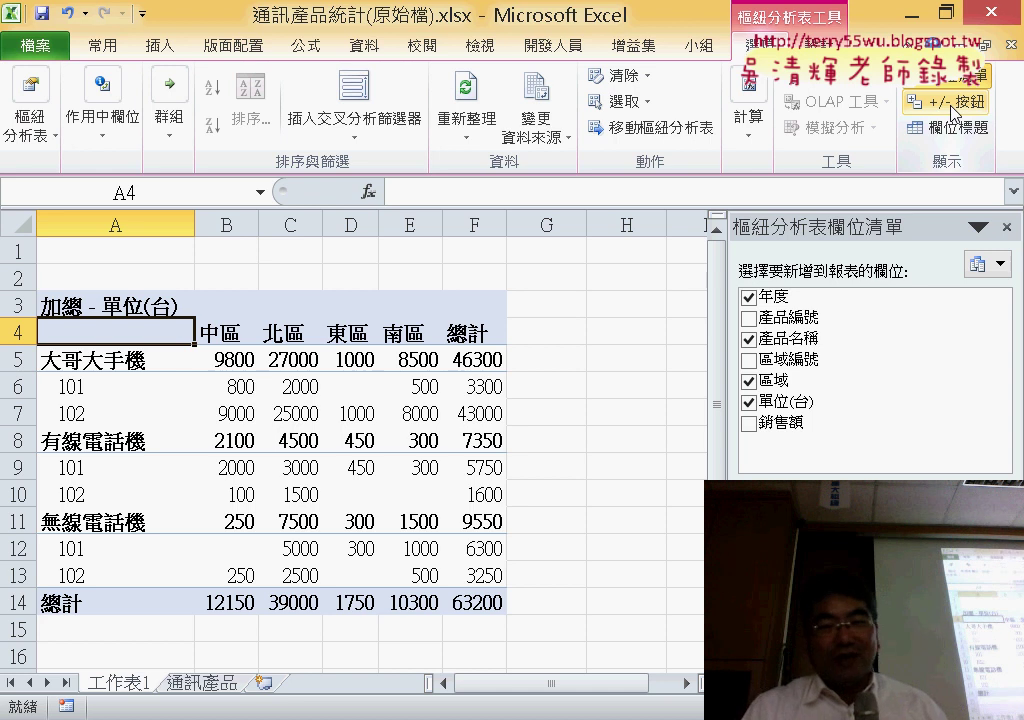
{"action": "left_click", "coordinate": [953, 113]}
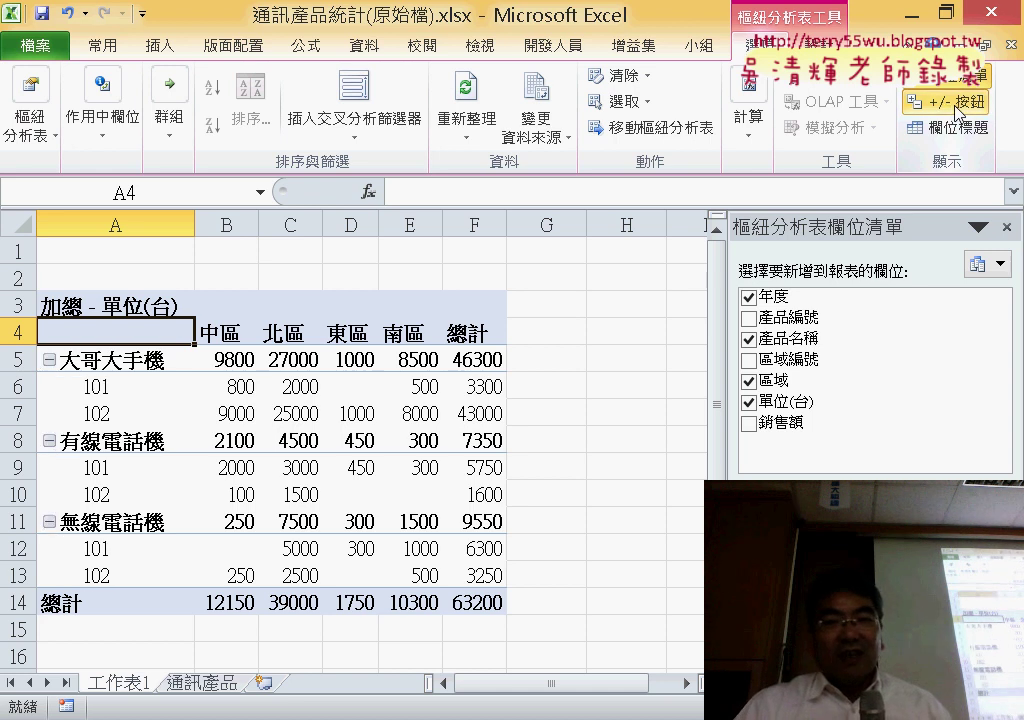
{"action": "left_click", "coordinate": [953, 113]}
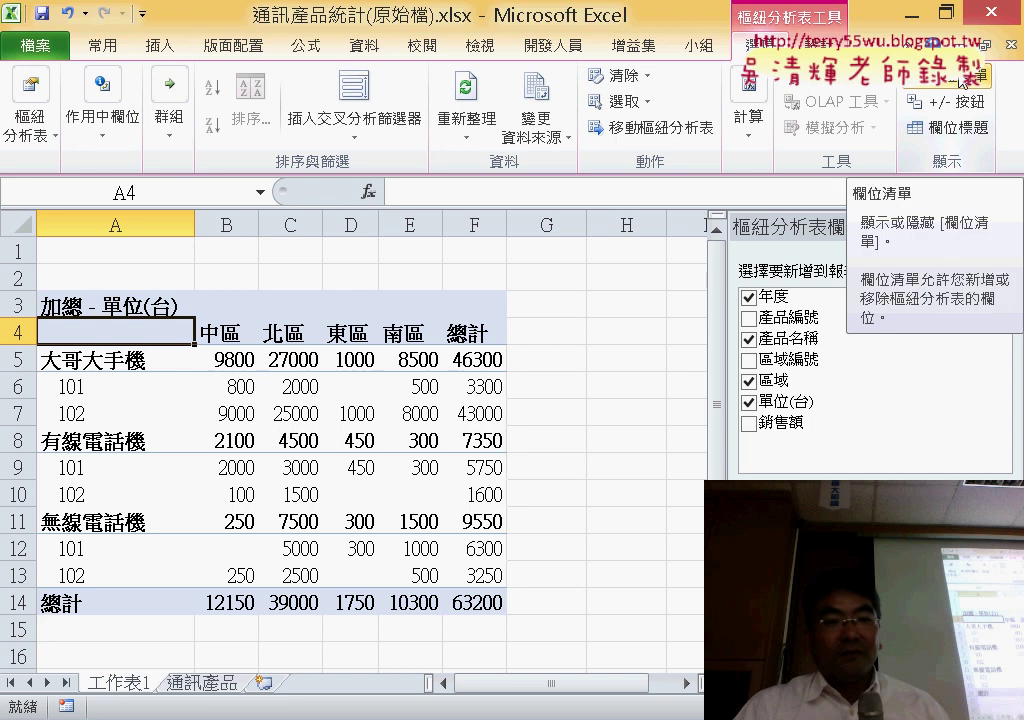
Step: Toggle the Field List off and on and highlight the Show display options
{"action": "left_click", "coordinate": [960, 78]}
{"action": "left_click", "coordinate": [960, 78]}
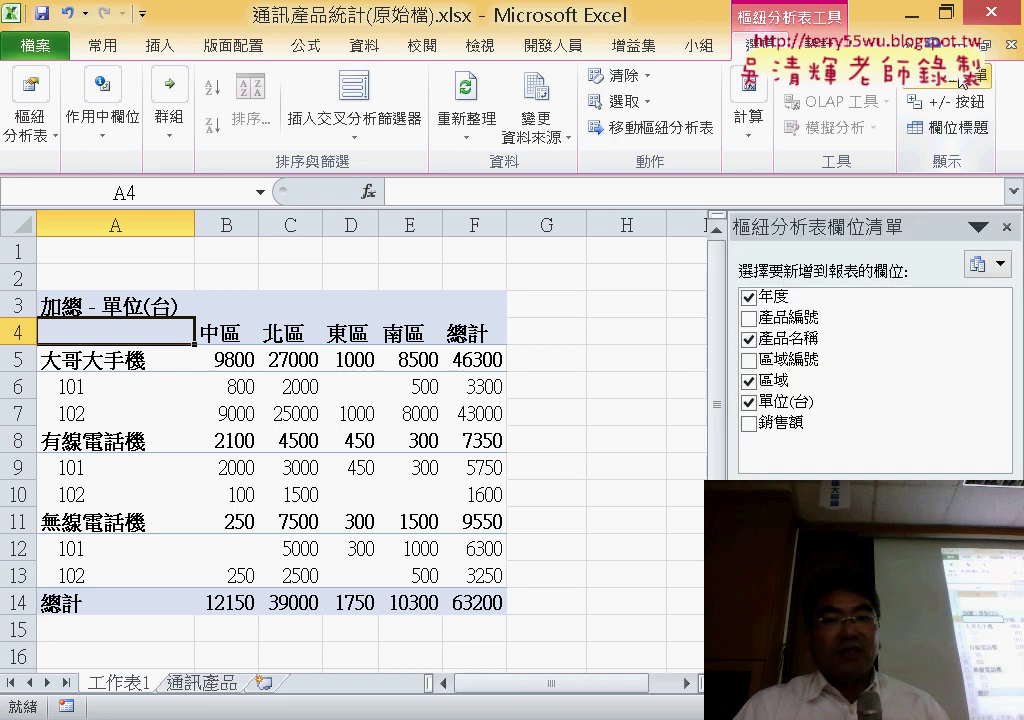
{"action": "left_click", "coordinate": [962, 80]}
{"action": "left_click", "coordinate": [962, 80]}
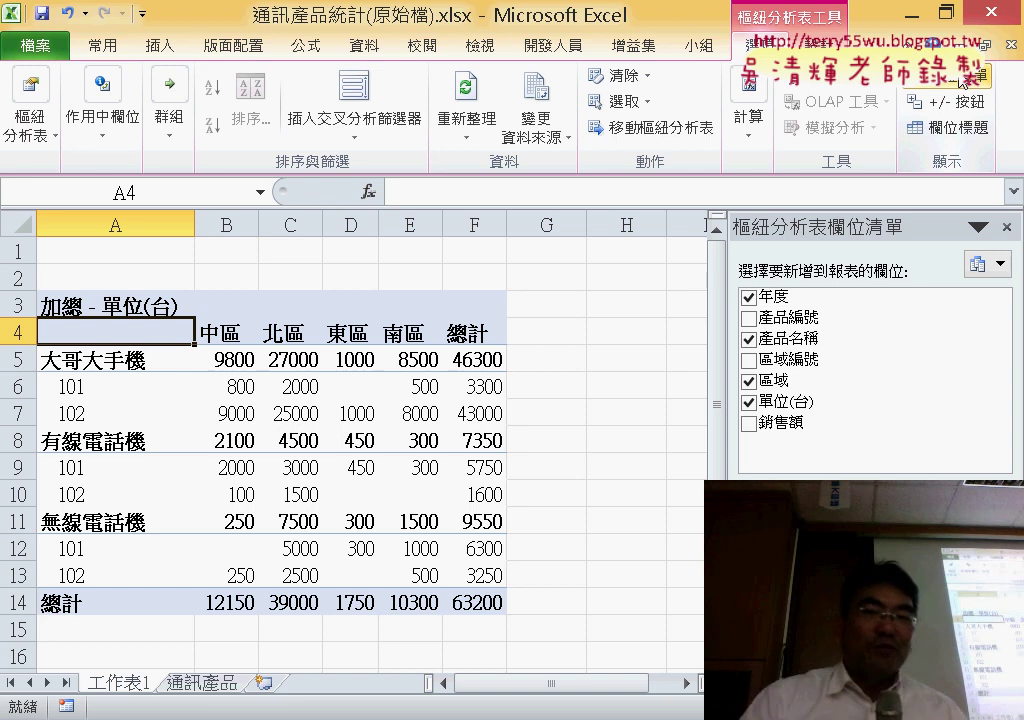
{"action": "left_click_drag", "start_coordinate": [985, 45], "coordinate": [955, 185]}
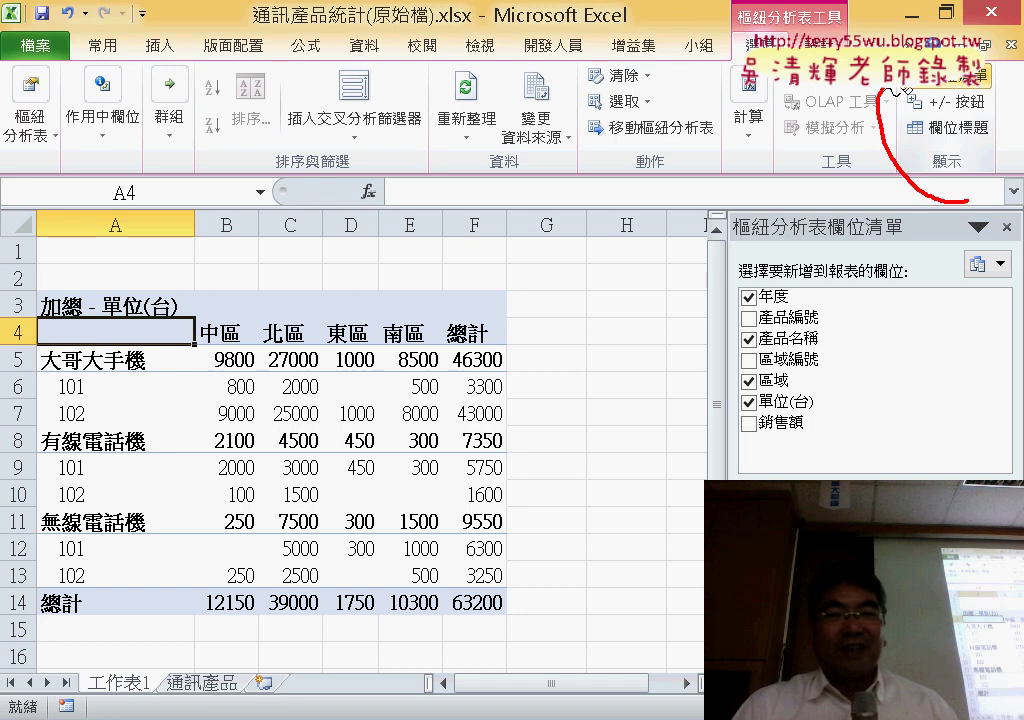
{"action": "left_click_drag", "start_coordinate": [845, 12], "coordinate": [845, 165]}
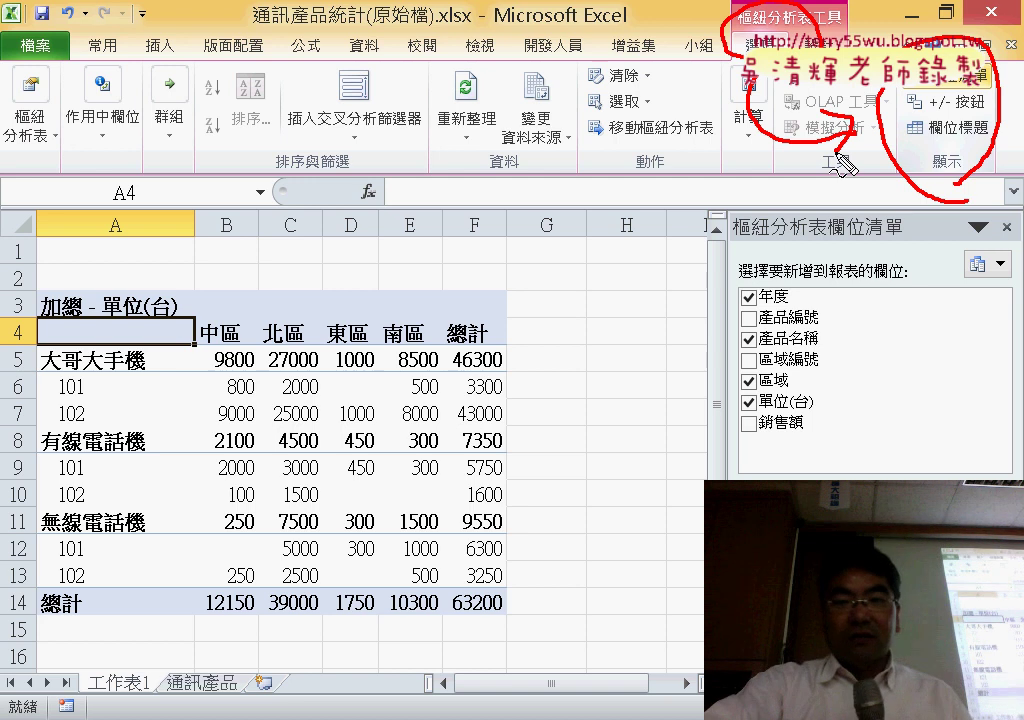
{"action": "key", "text": "alt+Tab"}
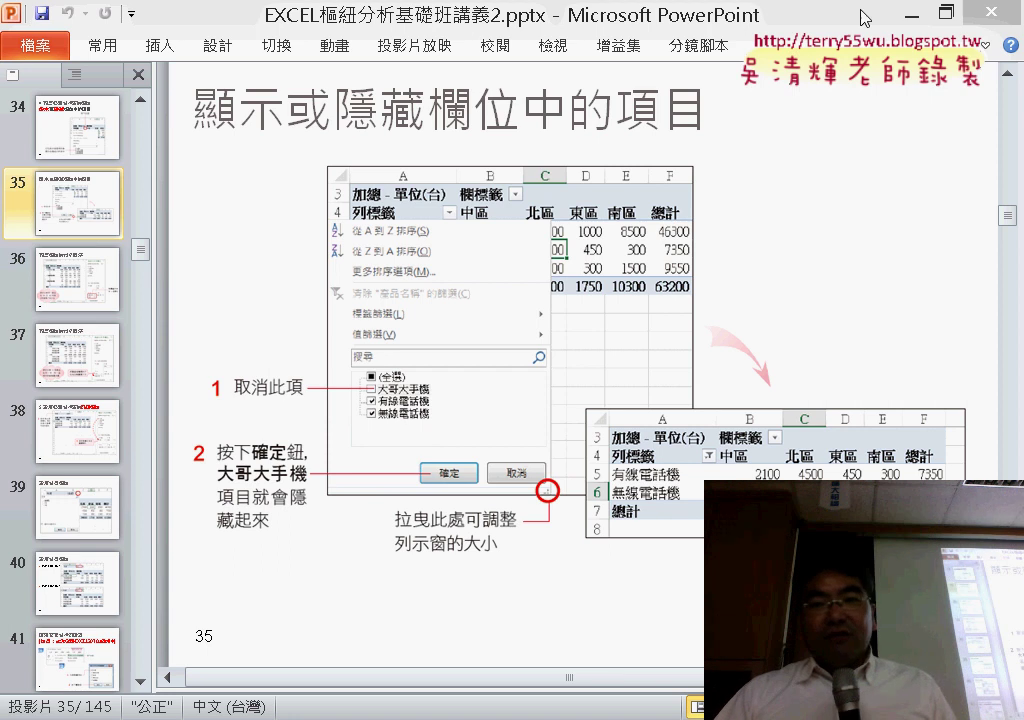
Step: Back in Excel, turn on +/- Buttons and Field Headers so 列標籤 and 欄標籤 show
{"action": "left_click", "coordinate": [912, 14]}
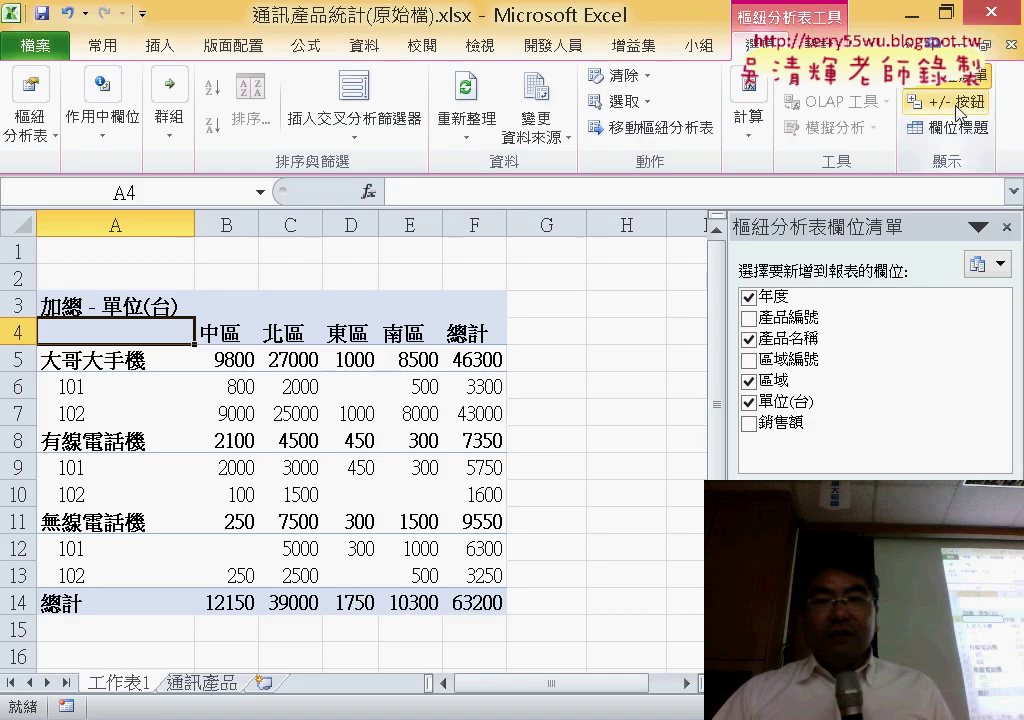
{"action": "left_click", "coordinate": [948, 101]}
{"action": "left_click", "coordinate": [952, 128]}
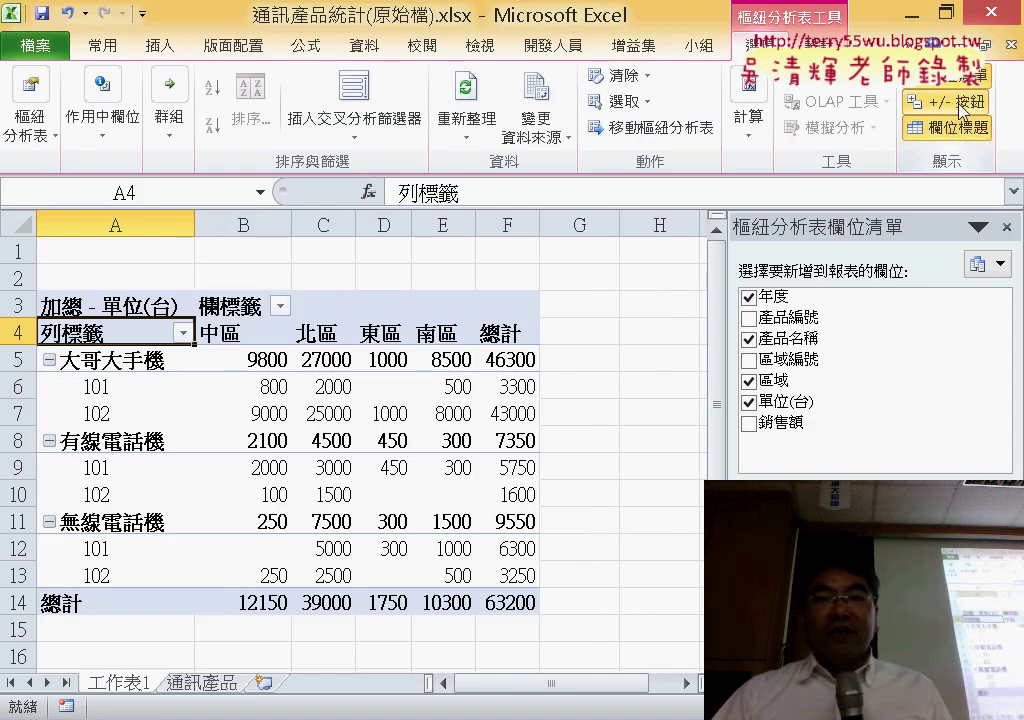
{"action": "left_click", "coordinate": [950, 102]}
{"action": "left_click", "coordinate": [950, 128]}
{"action": "left_click", "coordinate": [950, 102]}
{"action": "left_click", "coordinate": [960, 128]}
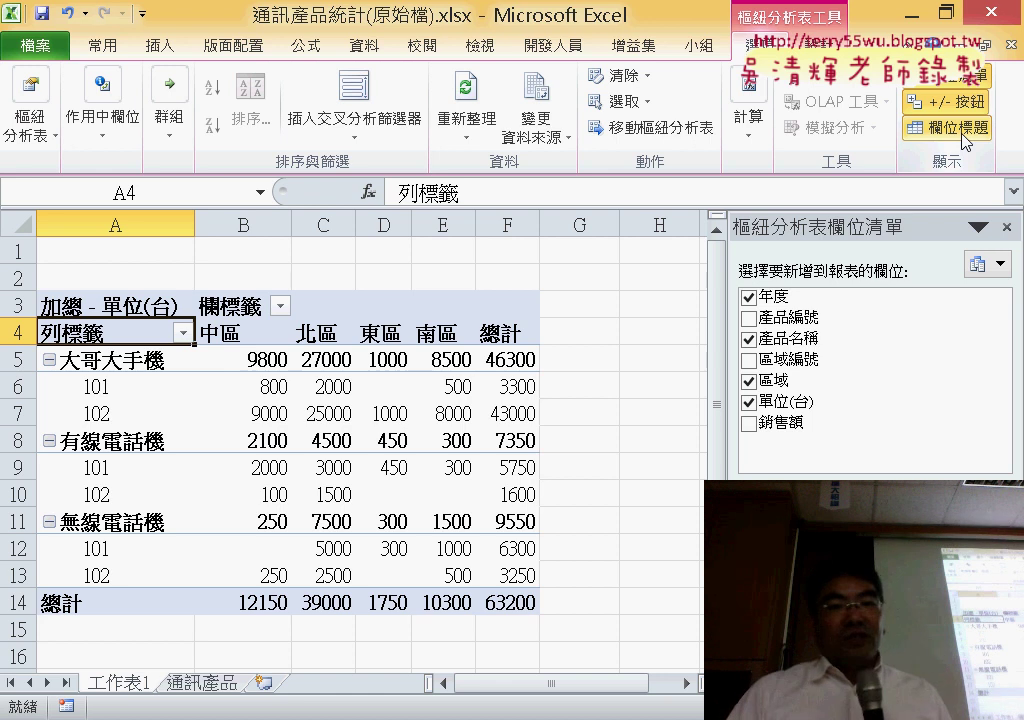
{"action": "left_click", "coordinate": [957, 128]}
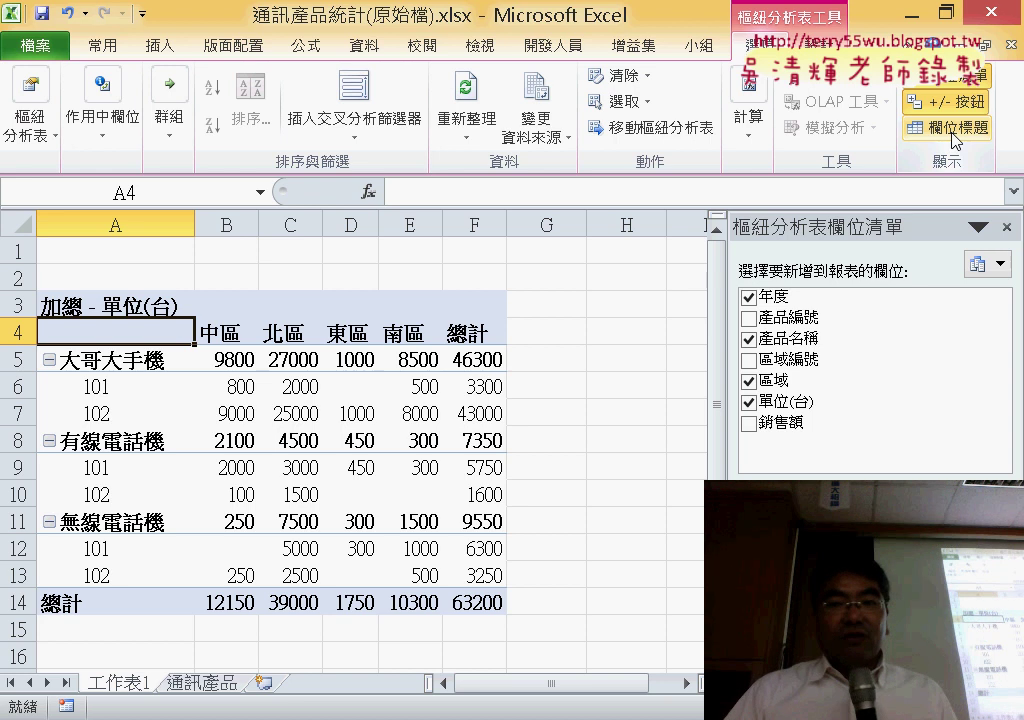
{"action": "left_click", "coordinate": [957, 128]}
{"action": "left_click", "coordinate": [957, 128]}
{"action": "left_click", "coordinate": [957, 128]}
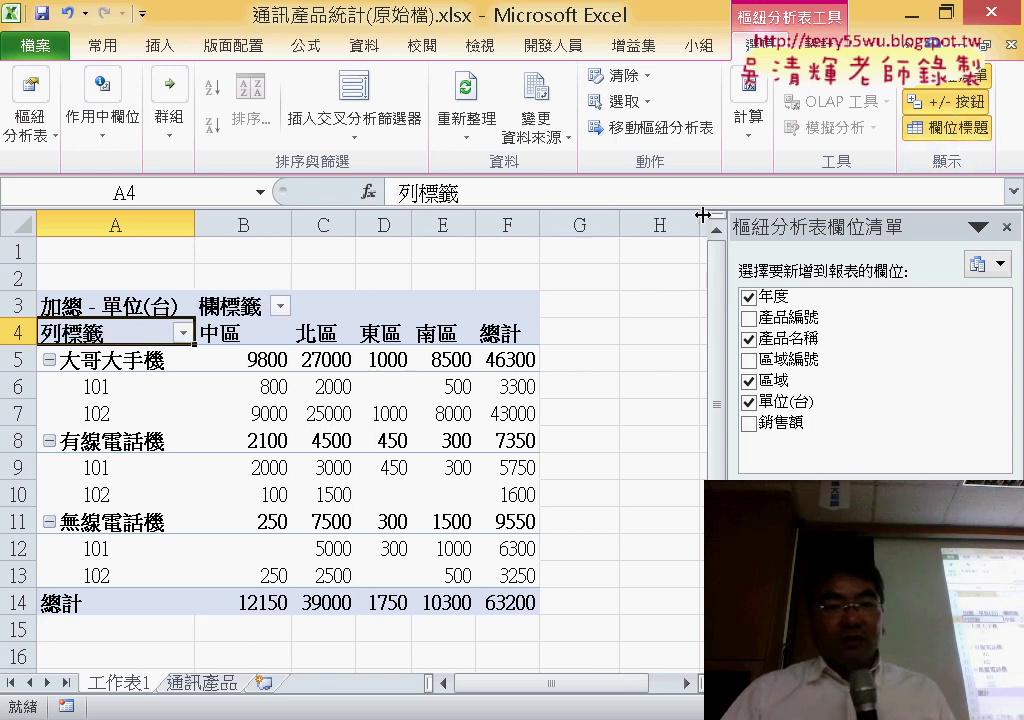
Step: Try editing the 欄標籤 header in B3, discarding the first attempts
{"action": "double_click", "coordinate": [262, 308]}
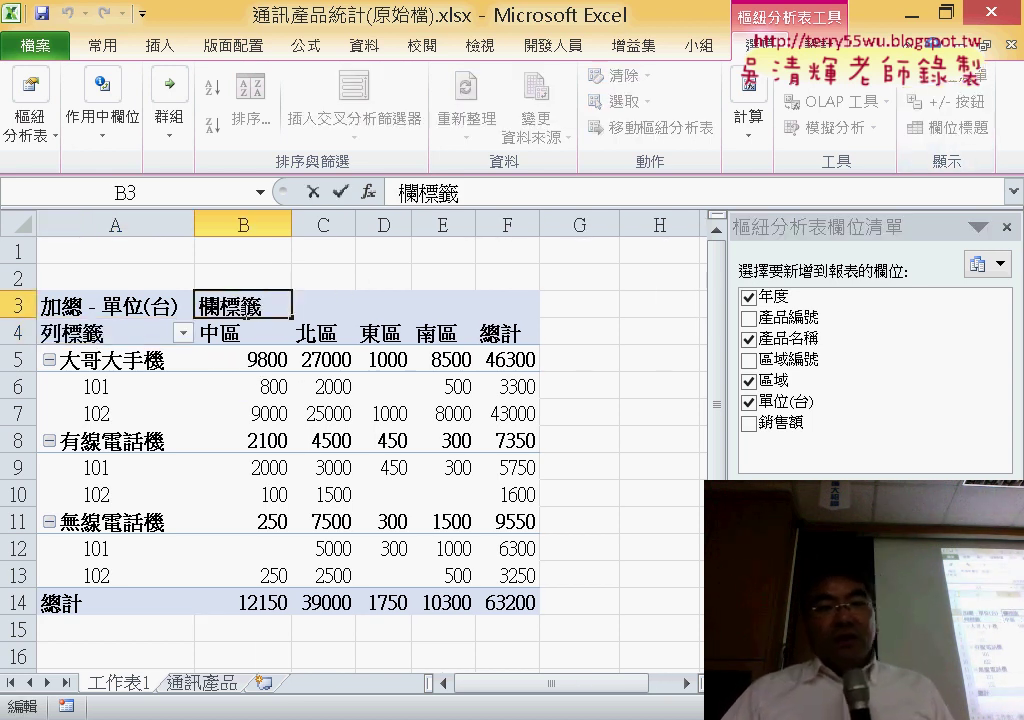
{"action": "left_click_drag", "start_coordinate": [272, 316], "coordinate": [192, 308]}
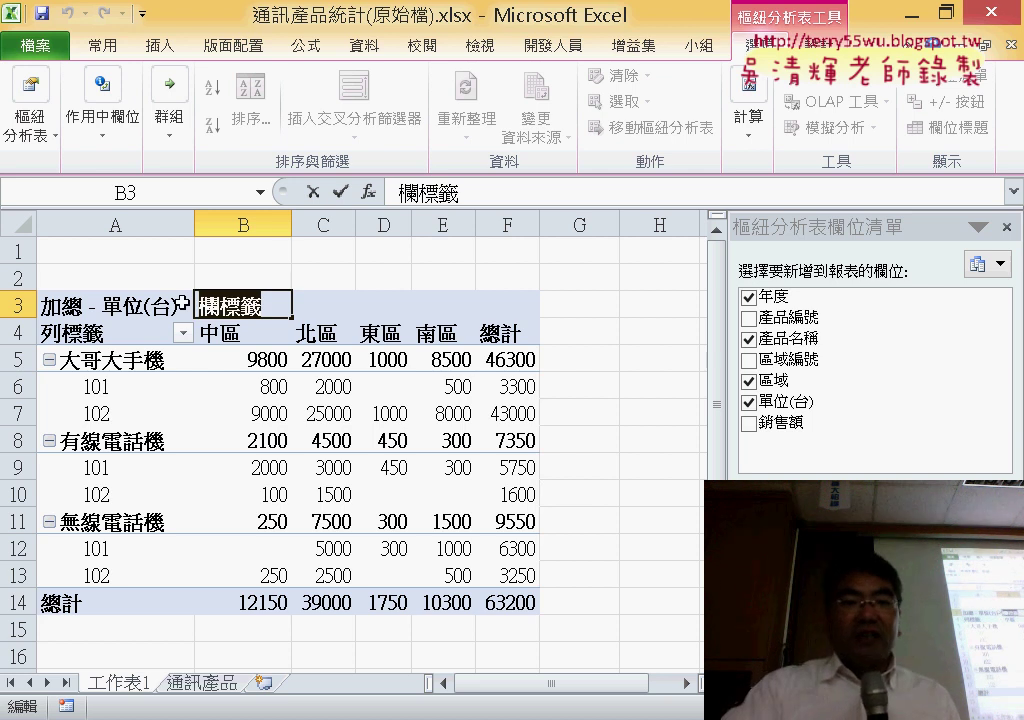
{"action": "key", "text": "BackSpace"}
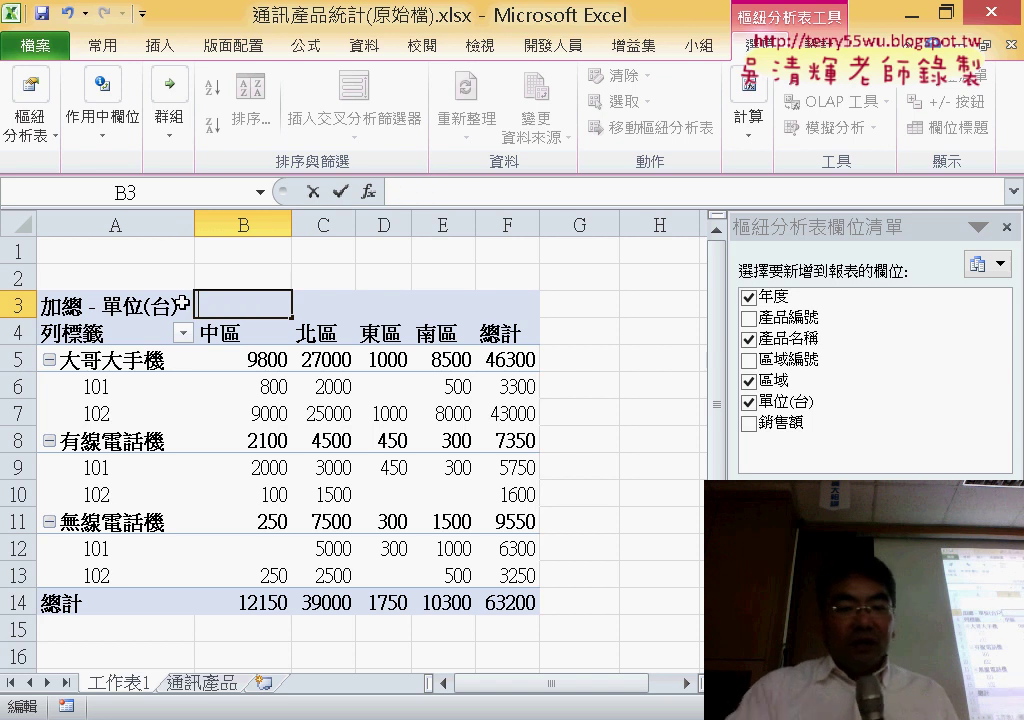
{"action": "key", "text": "Escape"}
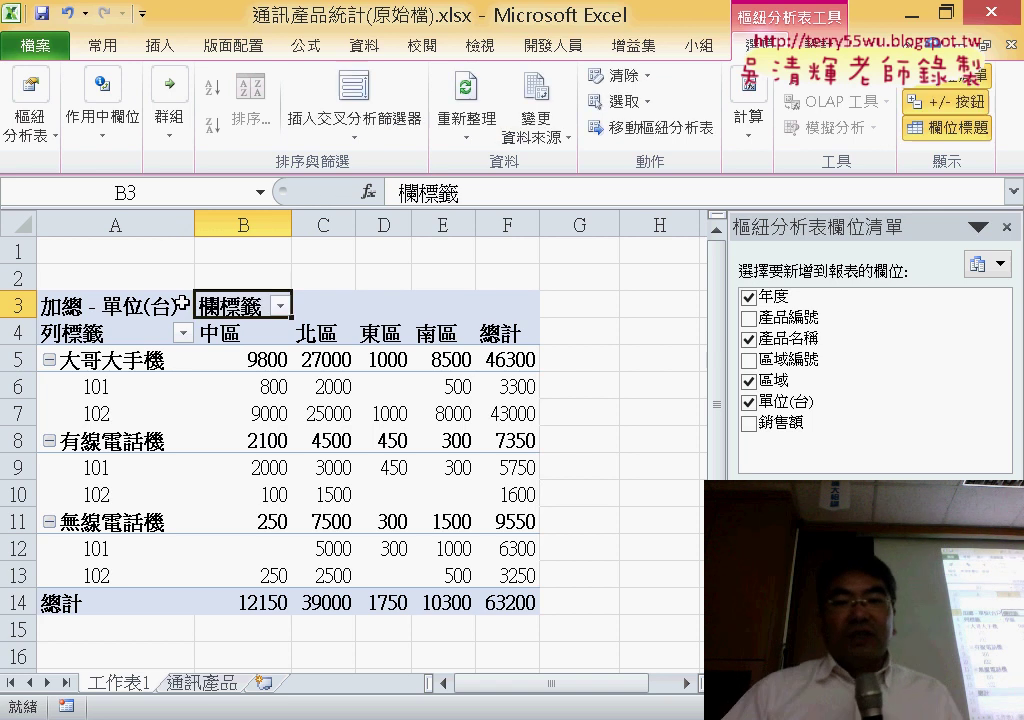
{"action": "left_click", "coordinate": [960, 128]}
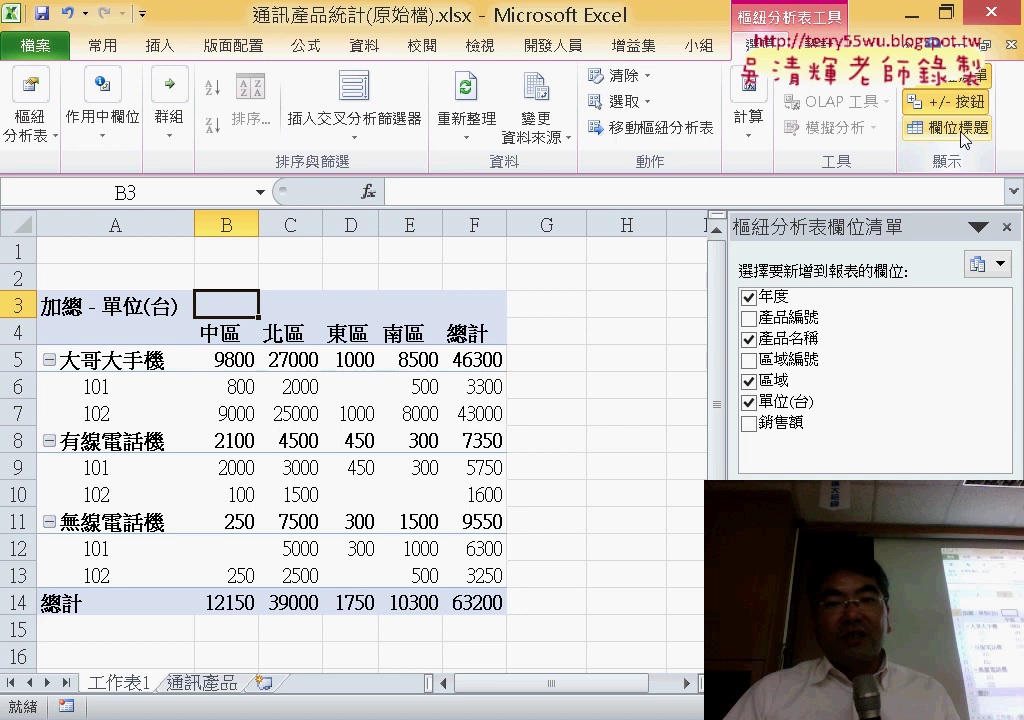
{"action": "left_click", "coordinate": [960, 128]}
{"action": "double_click", "coordinate": [272, 304]}
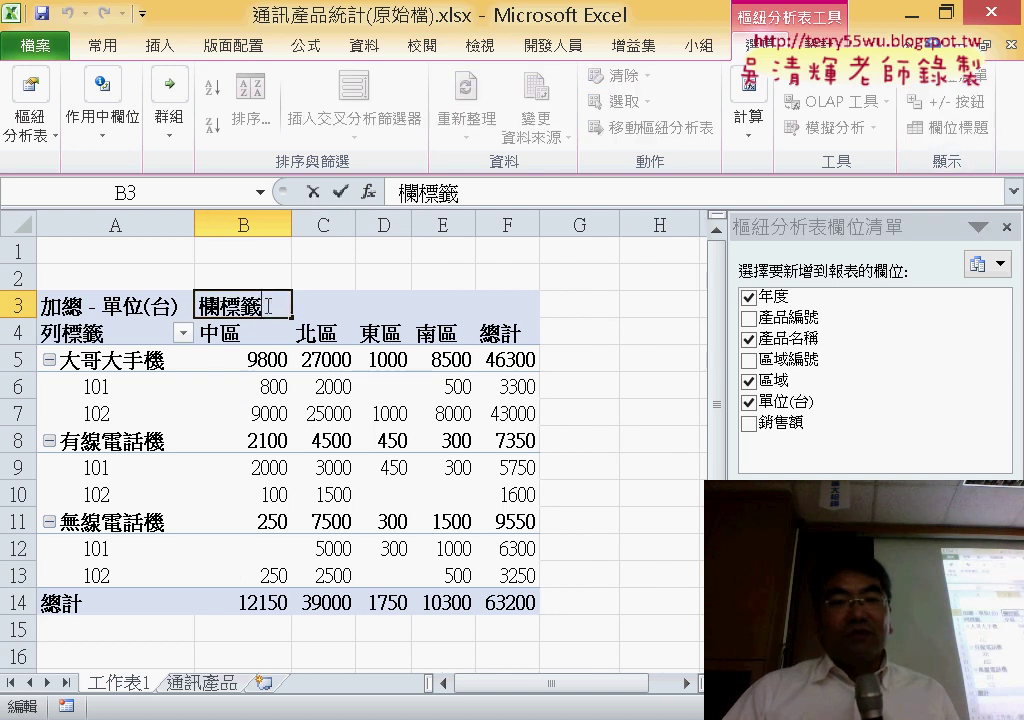
{"action": "key", "text": "shift+Home"}
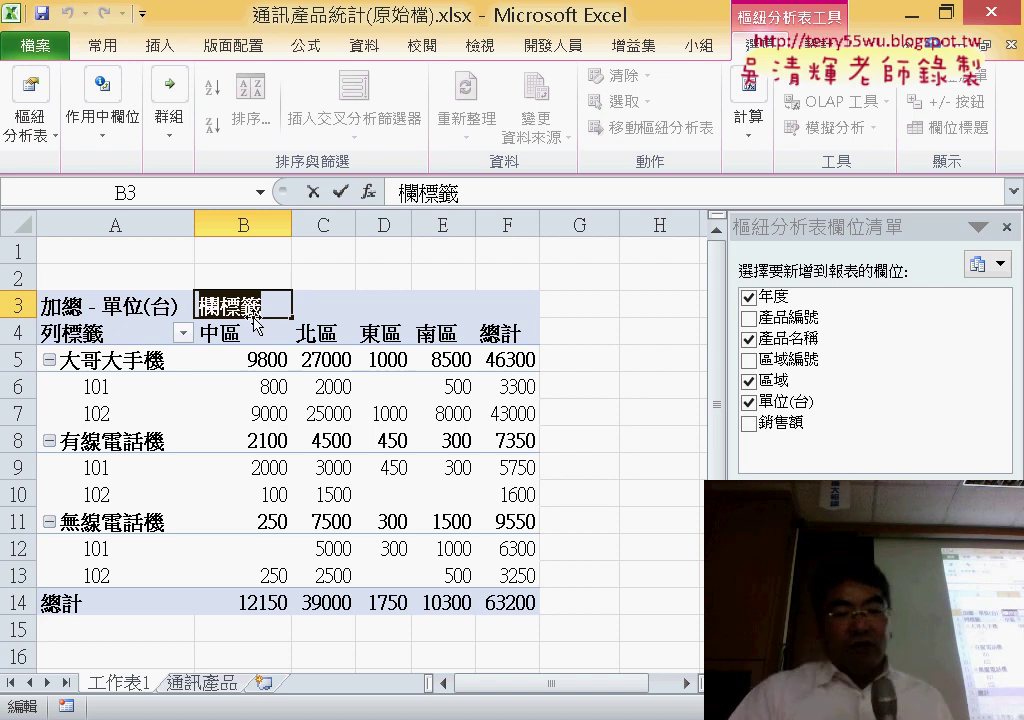
{"action": "type", "text": "7u"}
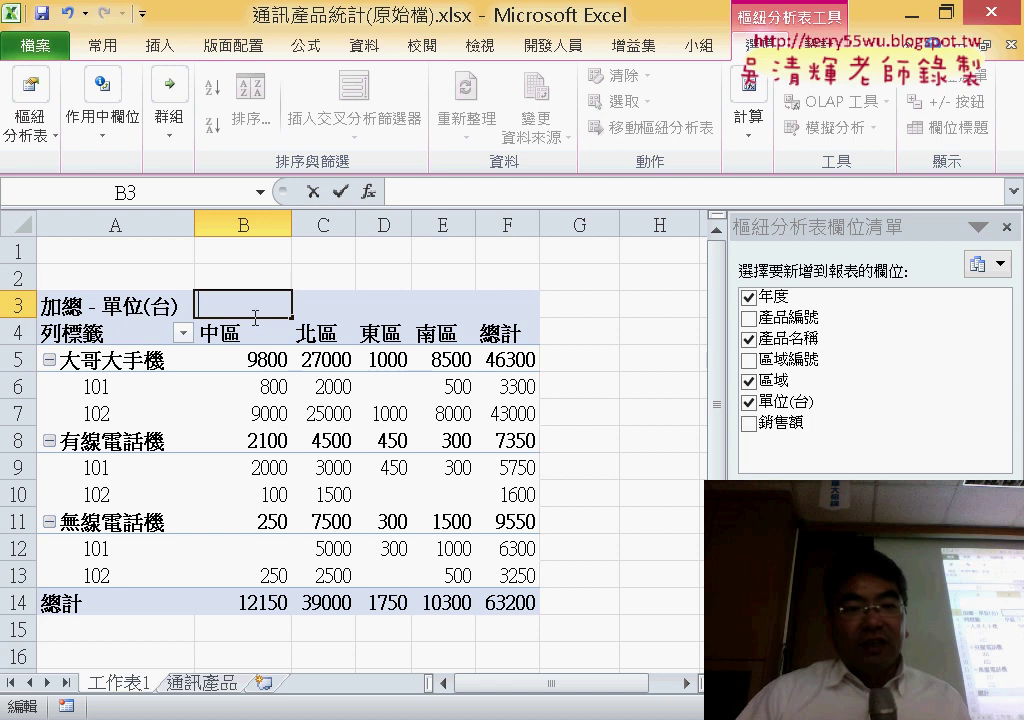
{"action": "left_click", "coordinate": [380, 333]}
Step: Rename B3 to 區域 and start retyping the A4 row header as 產品
{"action": "left_click", "coordinate": [250, 305]}
{"action": "key", "text": "BackSpace"}
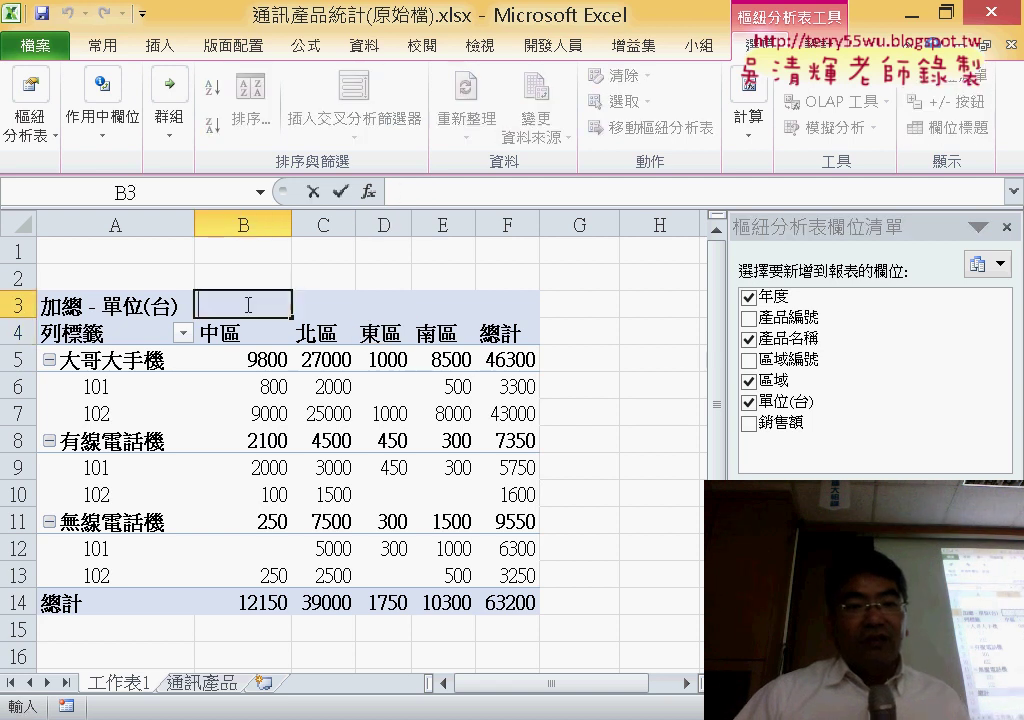
{"action": "type", "text": "ㄑ"}
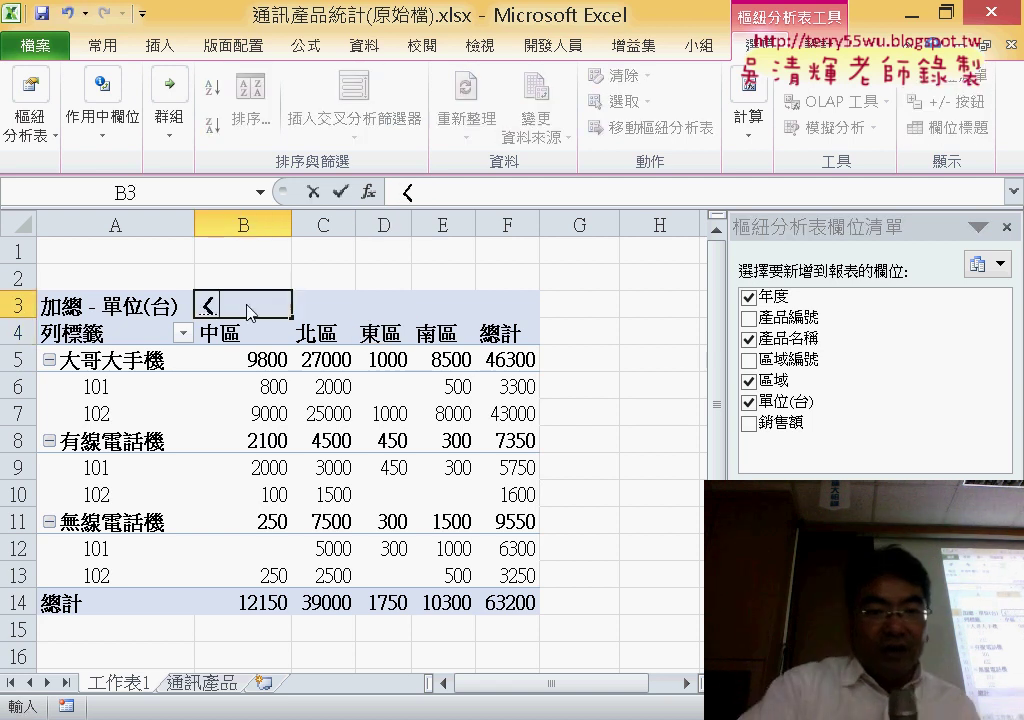
{"action": "type", "text": "ㄩ"}
{"action": "key", "text": "space"}
{"action": "type", "text": "ㄩ"}
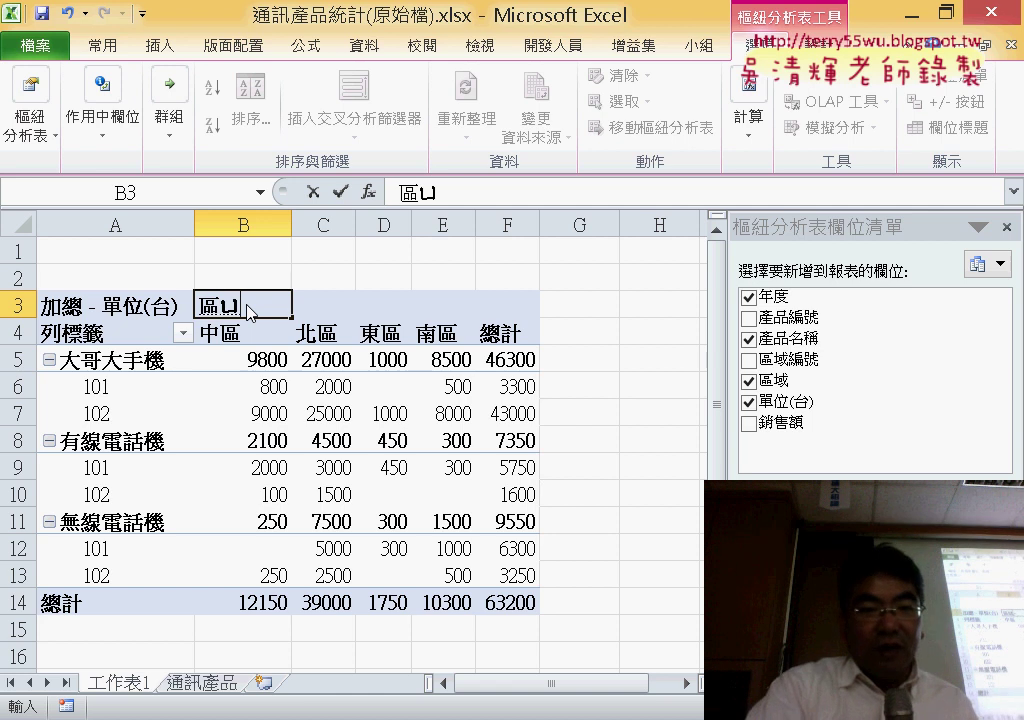
{"action": "type", "text": "4"}
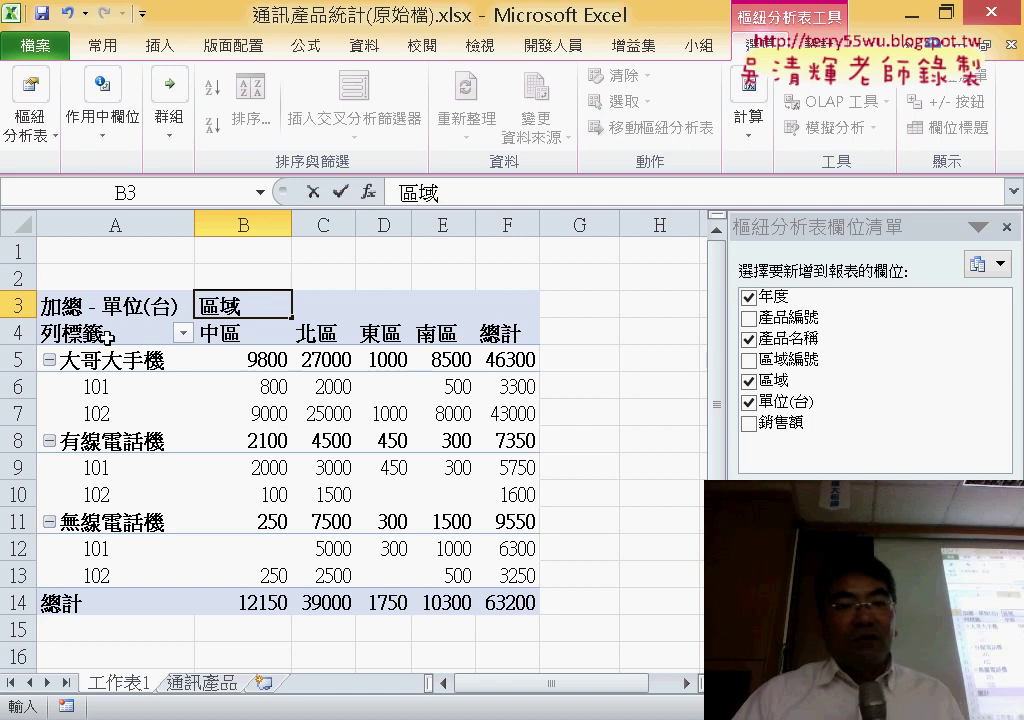
{"action": "left_click", "coordinate": [107, 336]}
{"action": "double_click", "coordinate": [86, 333]}
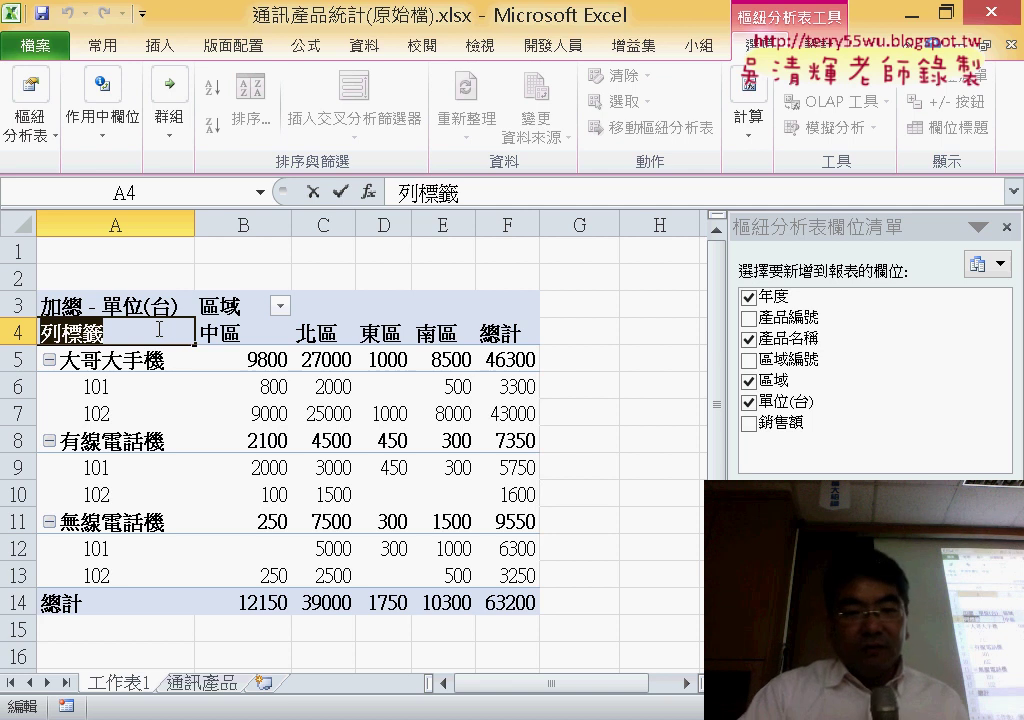
{"action": "type", "text": "ㄔㄢ"}
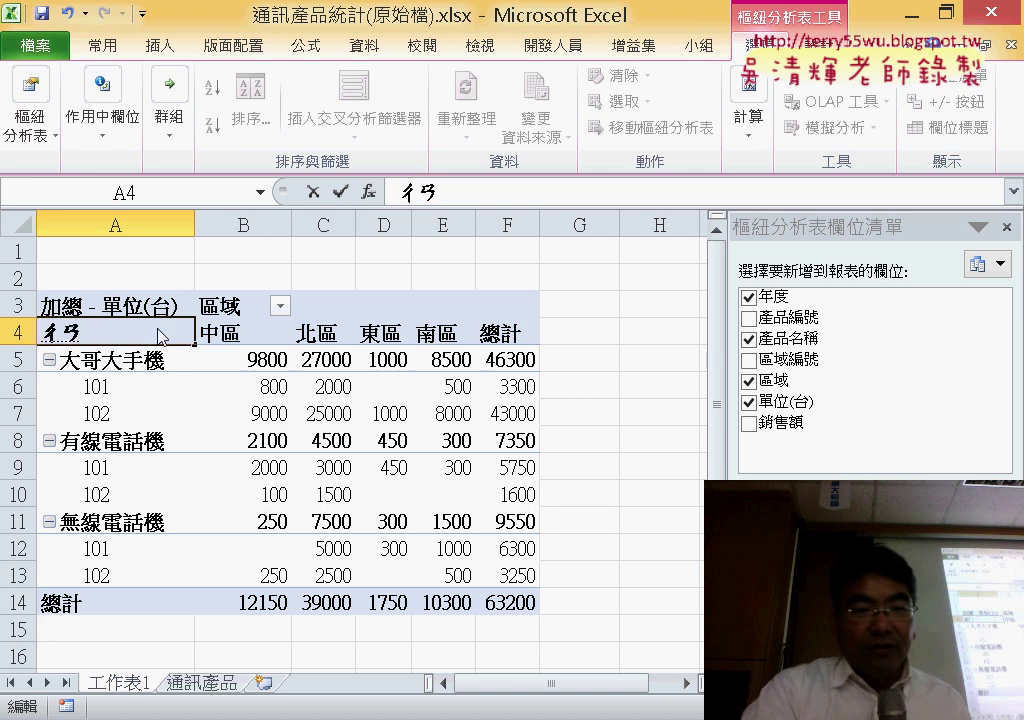
{"action": "type", "text": "ˇㄆㄧㄣ"}
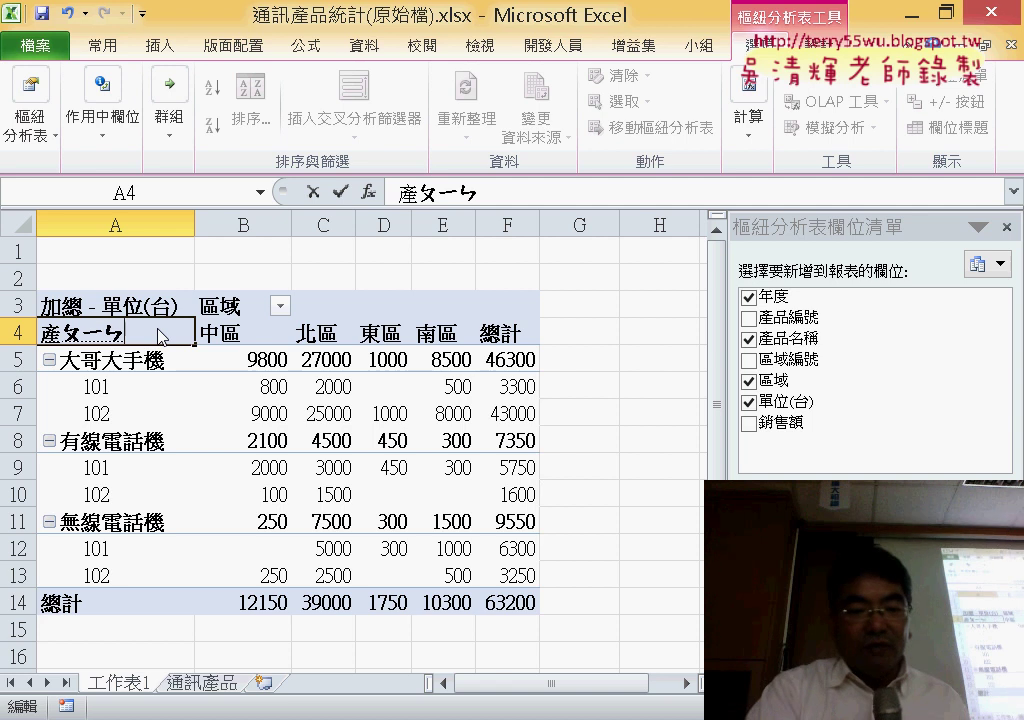
{"action": "type", "text": "ˇ"}
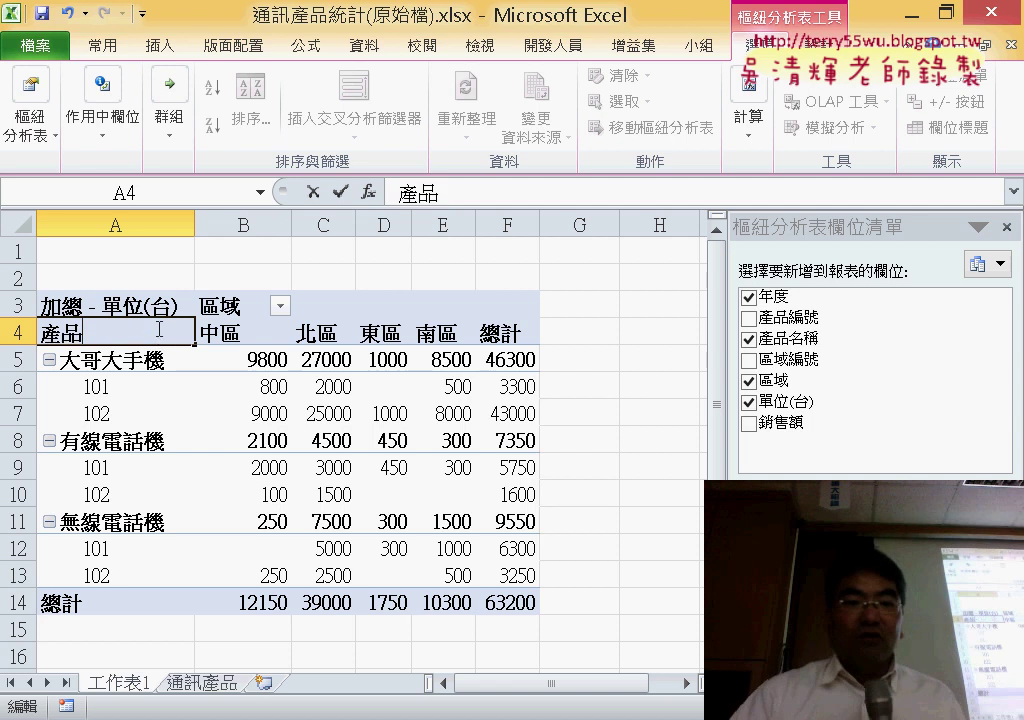
{"action": "left_click", "coordinate": [152, 306]}
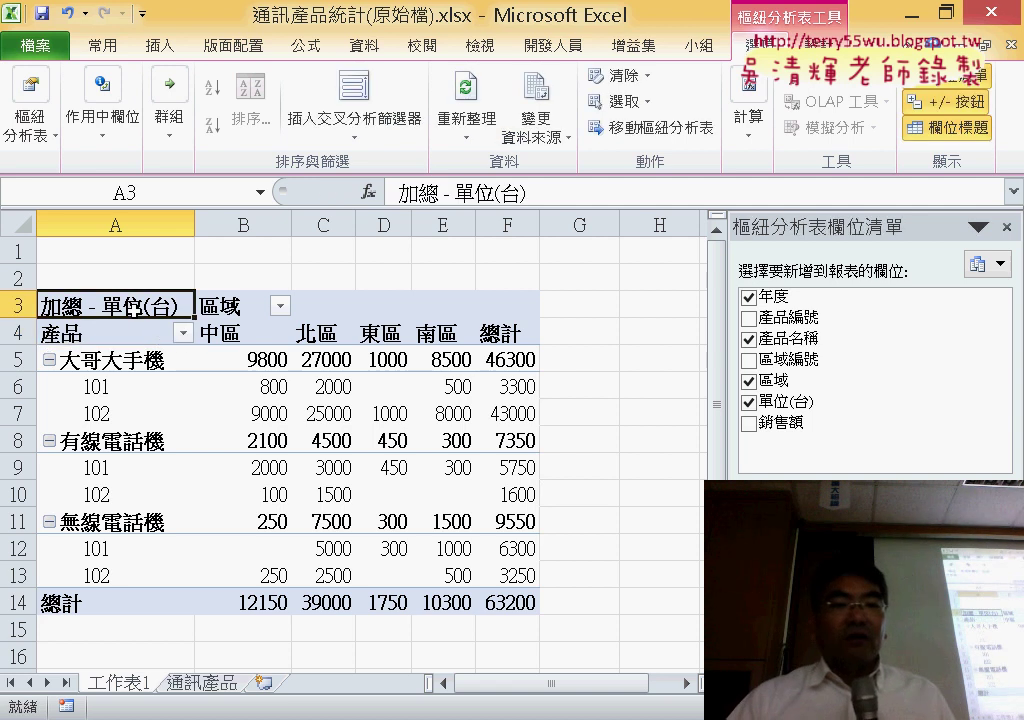
{"action": "double_click", "coordinate": [152, 306]}
{"action": "left_click_drag", "start_coordinate": [180, 306], "coordinate": [22, 306]}
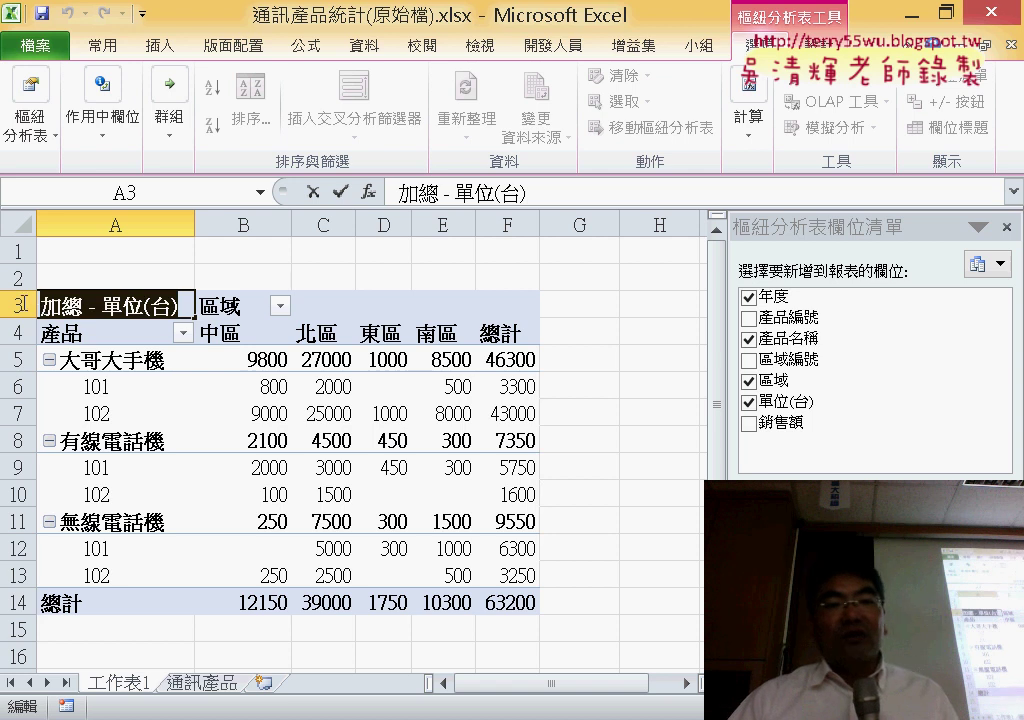
{"action": "left_click", "coordinate": [101, 312]}
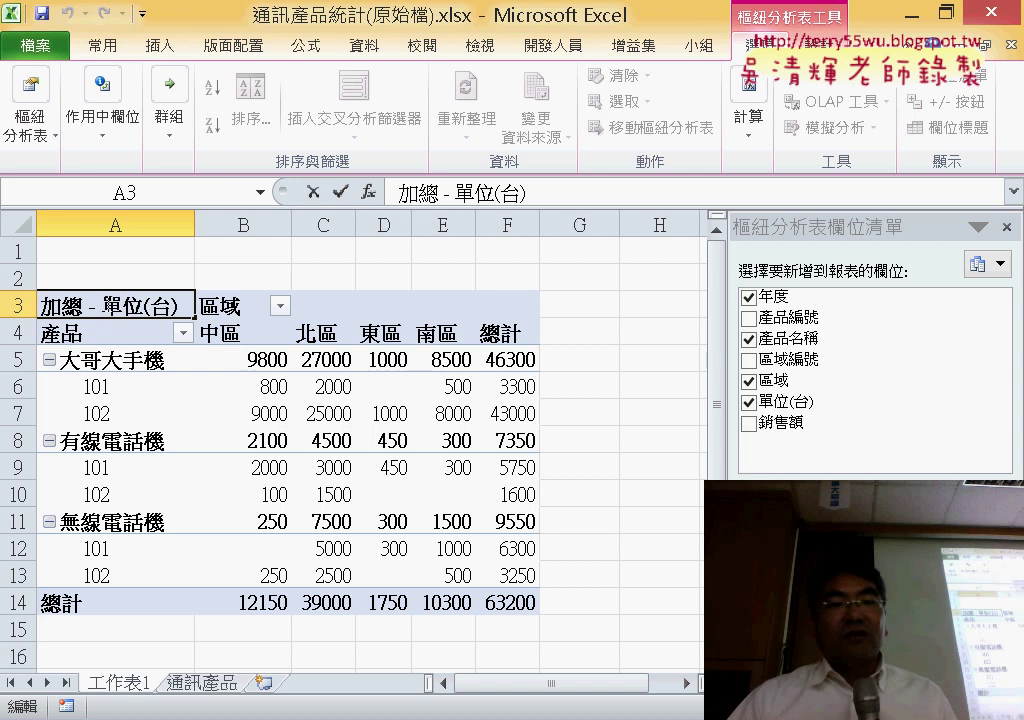
{"action": "left_click_drag", "start_coordinate": [92, 306], "coordinate": [38, 306]}
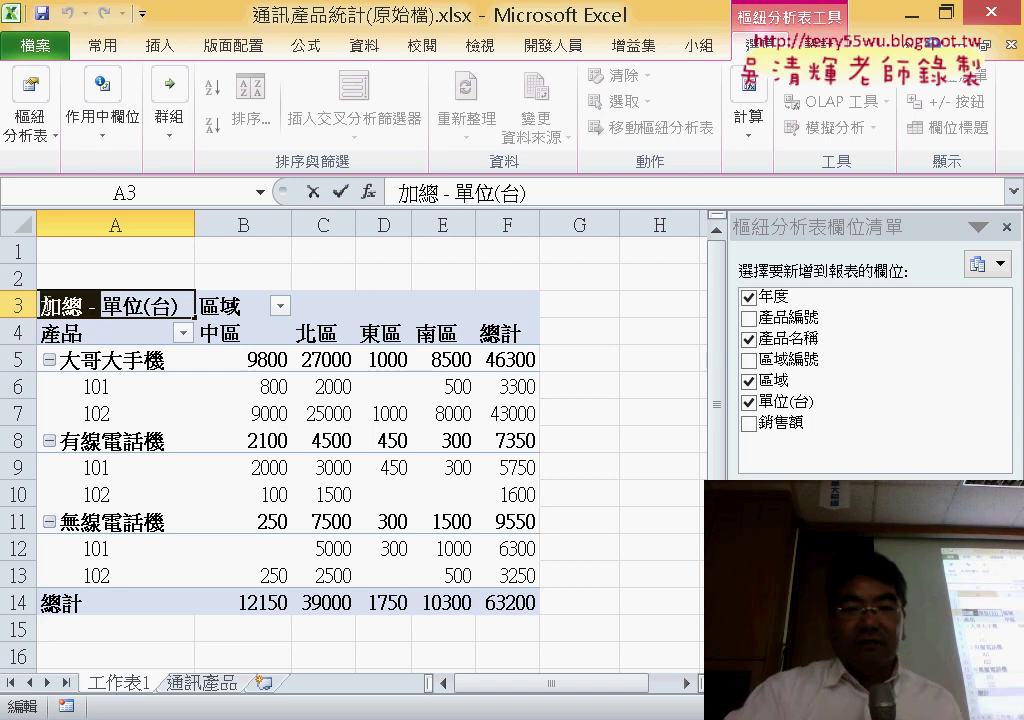
{"action": "key", "text": "BackSpace"}
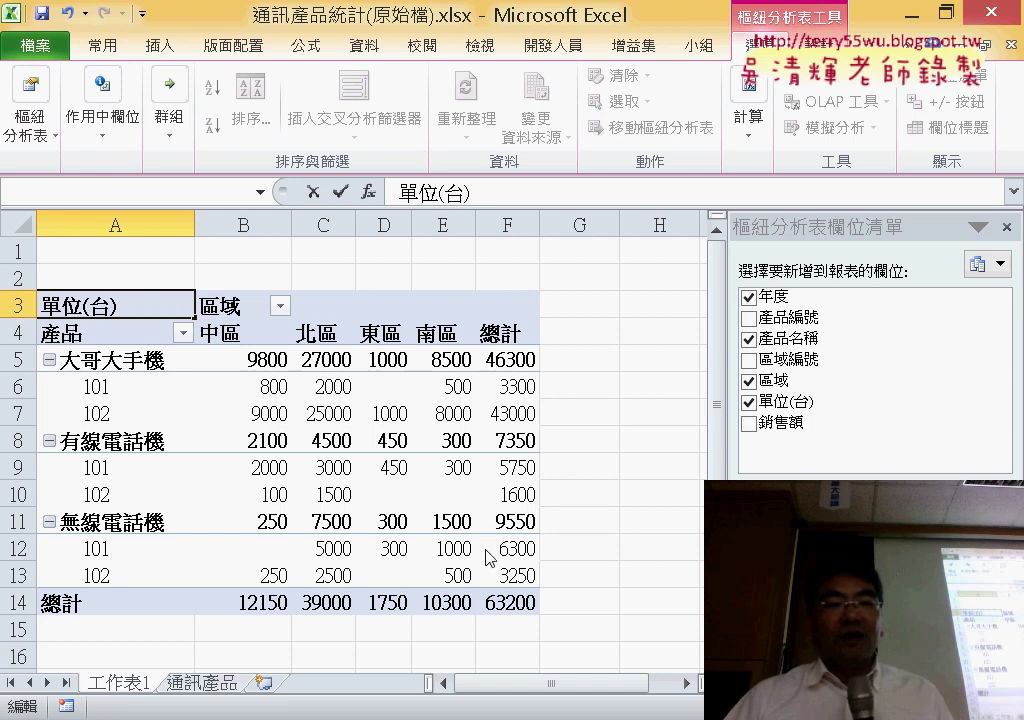
{"action": "left_click", "coordinate": [250, 420]}
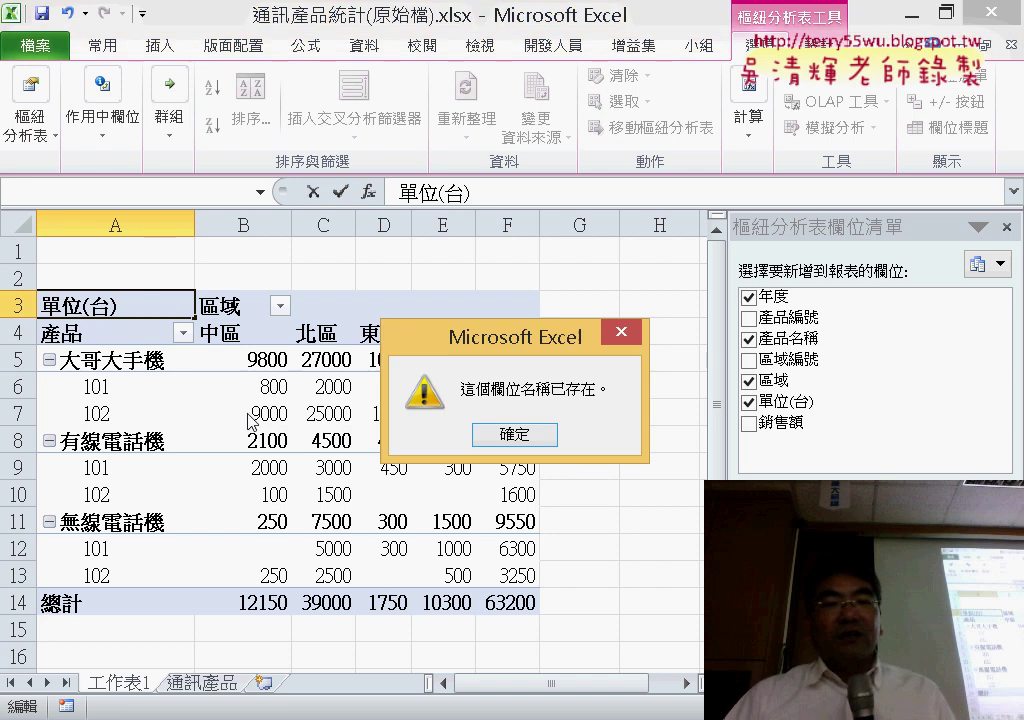
{"action": "left_click", "coordinate": [502, 432]}
{"action": "left_click", "coordinate": [396, 345]}
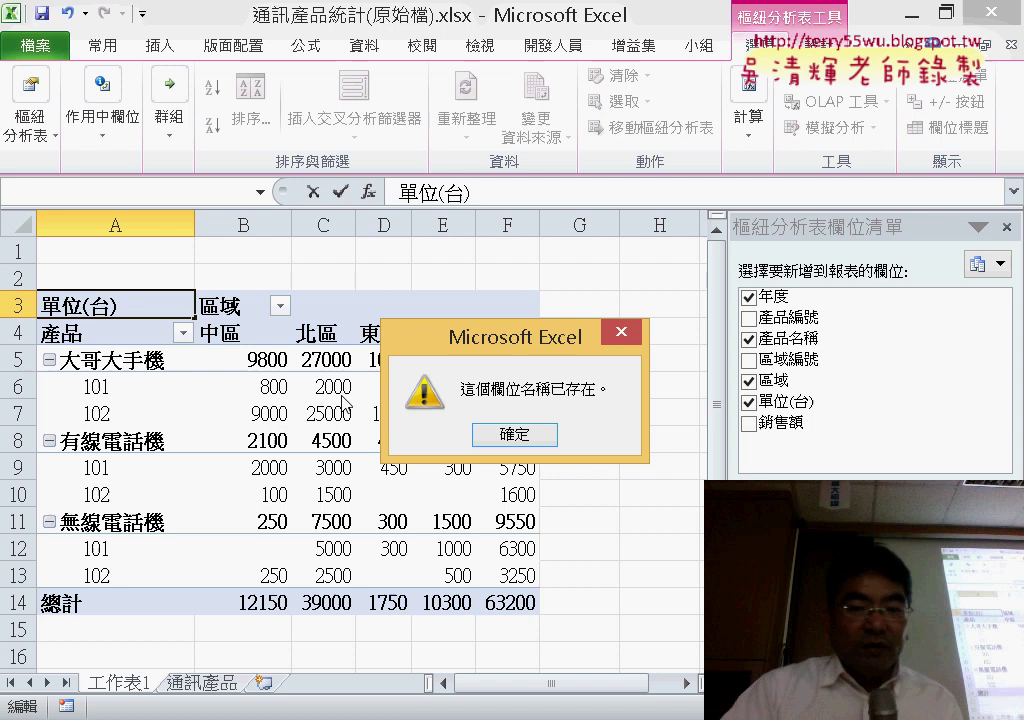
{"action": "left_click", "coordinate": [513, 436]}
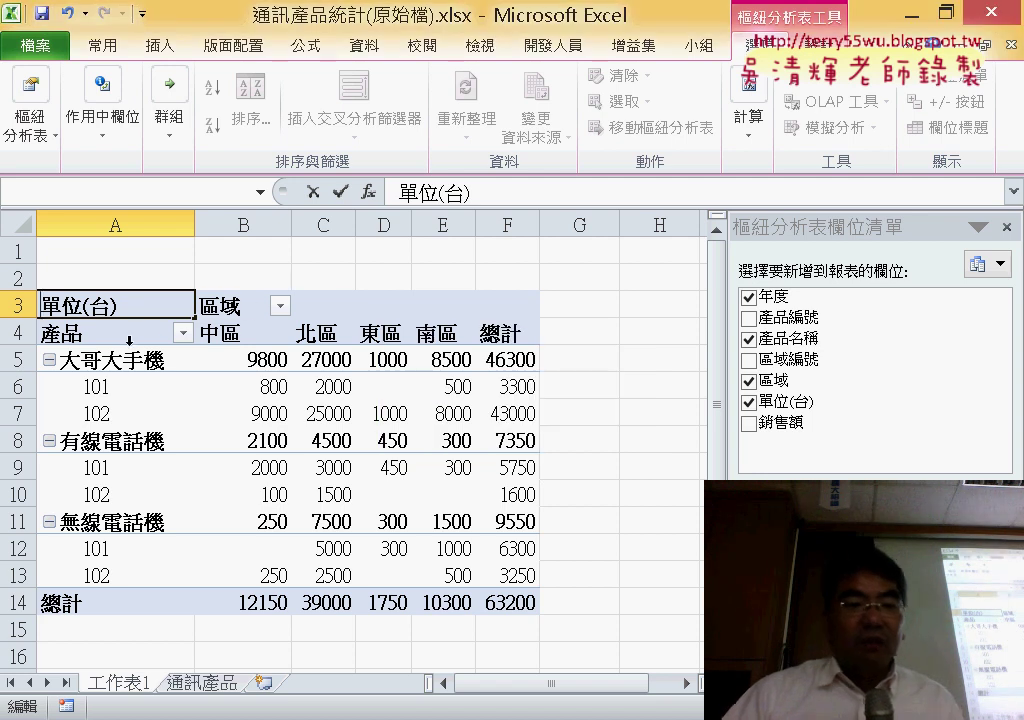
{"action": "key", "text": "Escape"}
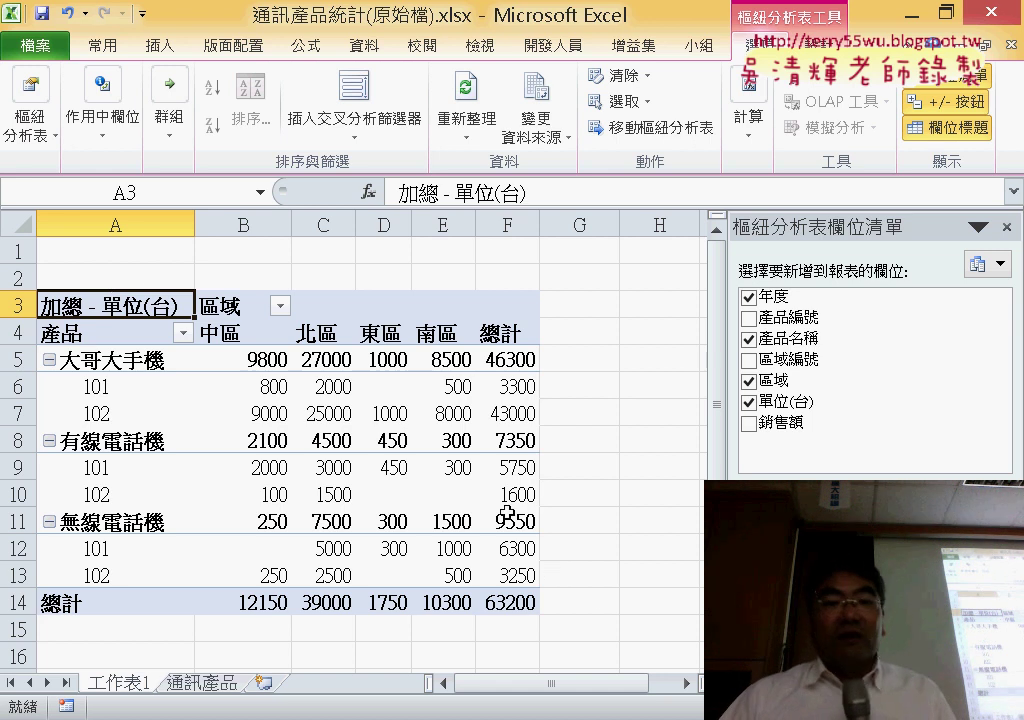
{"action": "left_click", "coordinate": [238, 312]}
{"action": "left_click", "coordinate": [110, 333]}
{"action": "left_click", "coordinate": [236, 307]}
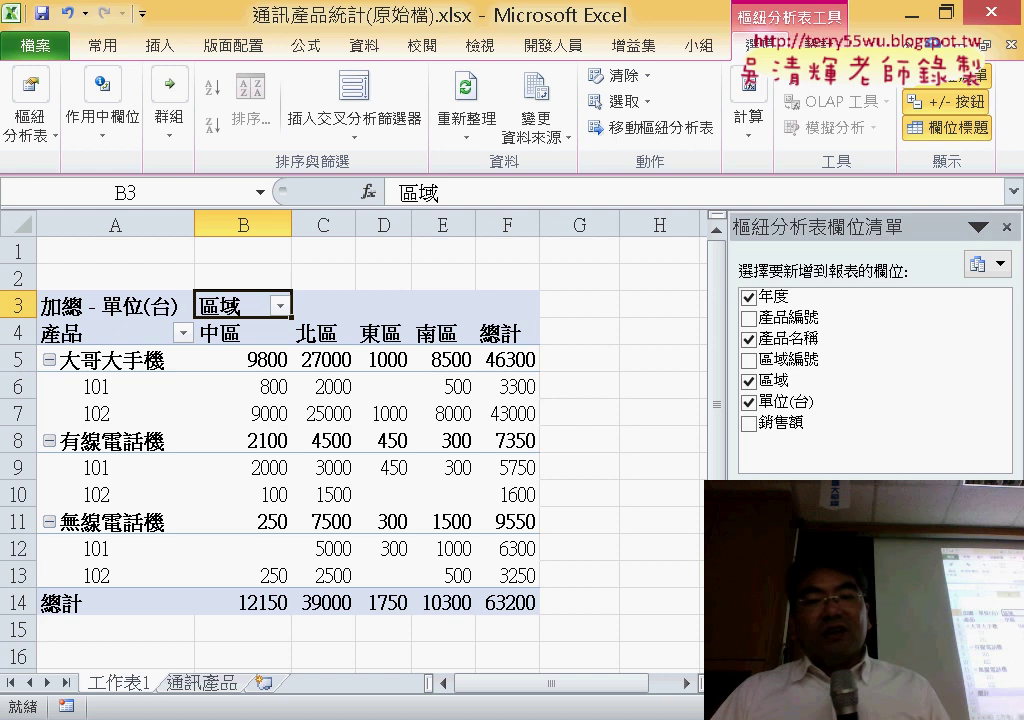
{"action": "left_click_drag", "start_coordinate": [660, 370], "coordinate": [834, 450]}
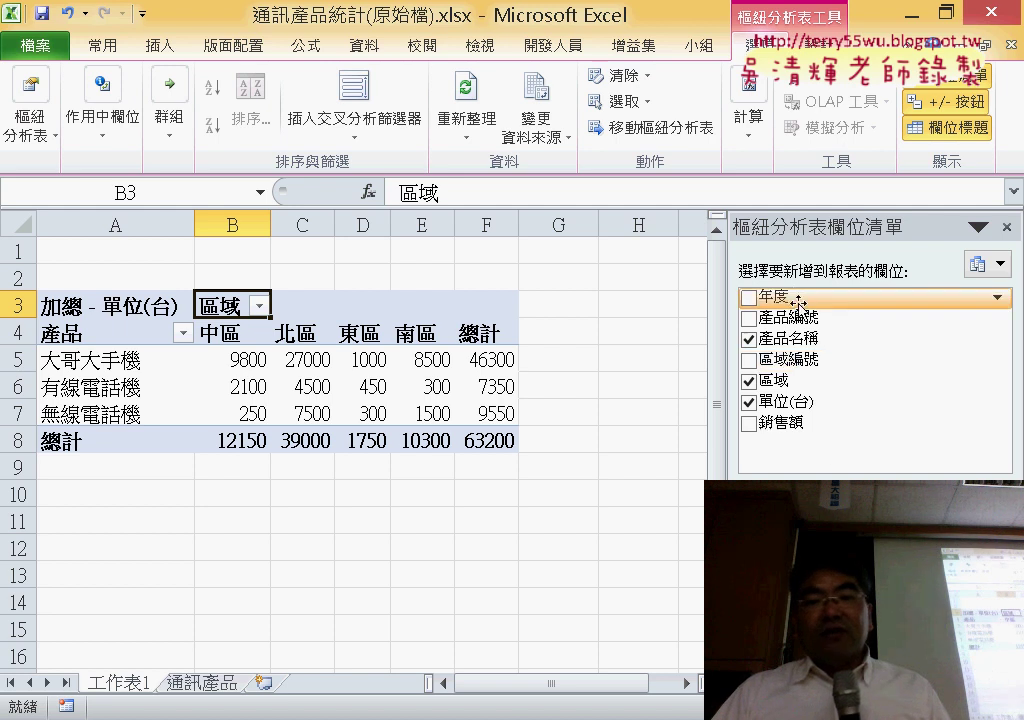
{"action": "left_click", "coordinate": [748, 297]}
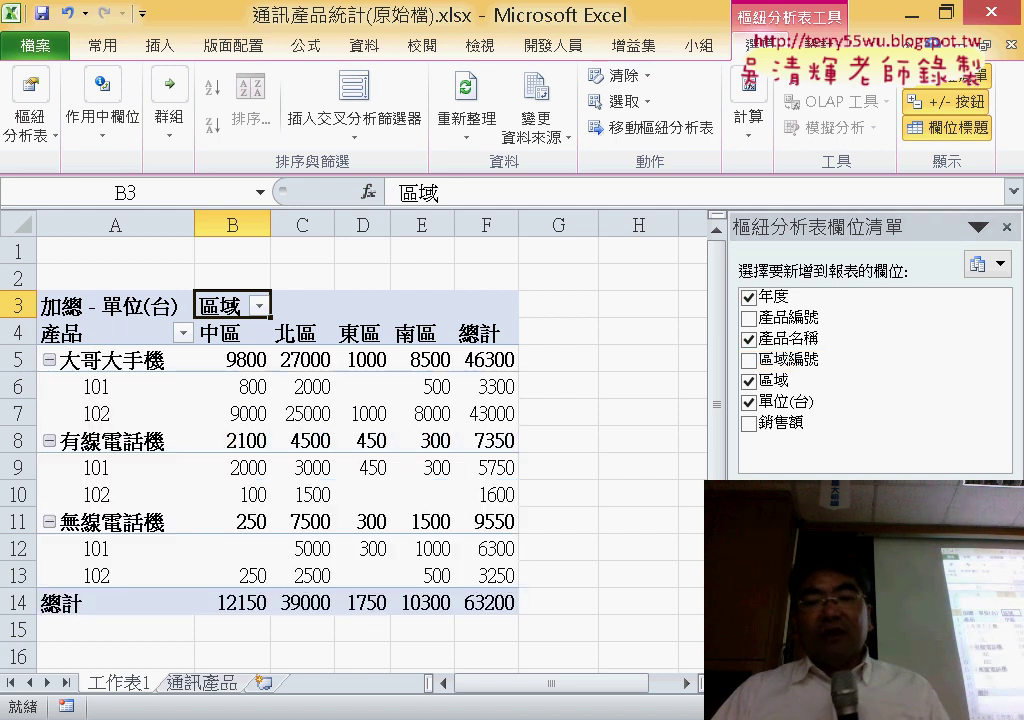
{"action": "left_click_drag", "start_coordinate": [773, 297], "coordinate": [868, 352]}
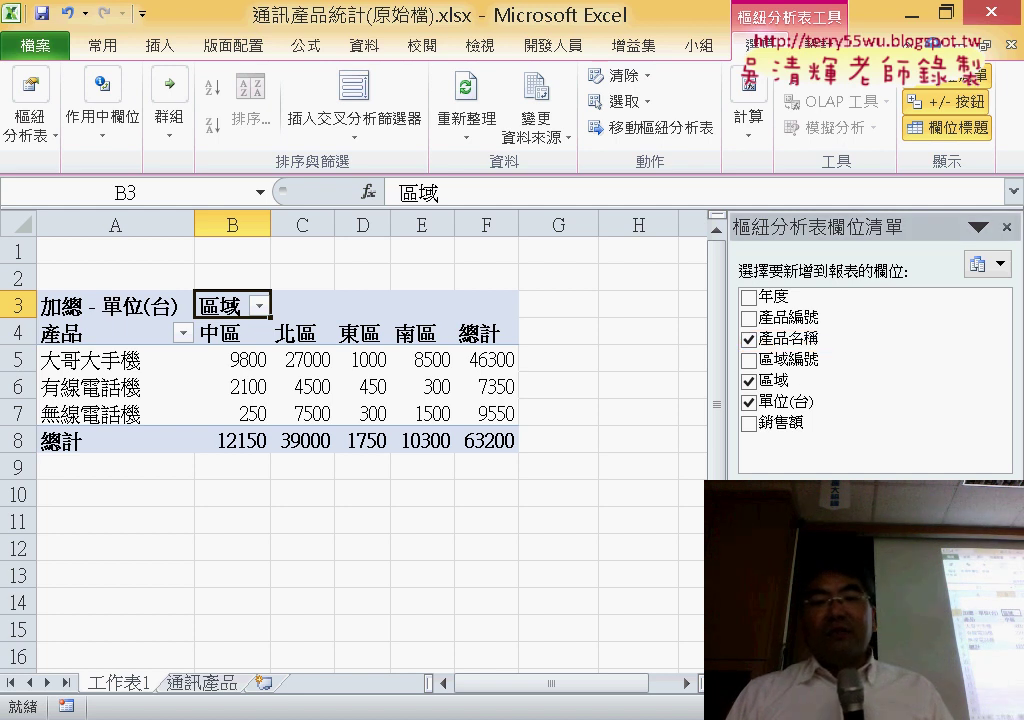
{"action": "left_click_drag", "start_coordinate": [772, 296], "coordinate": [790, 600]}
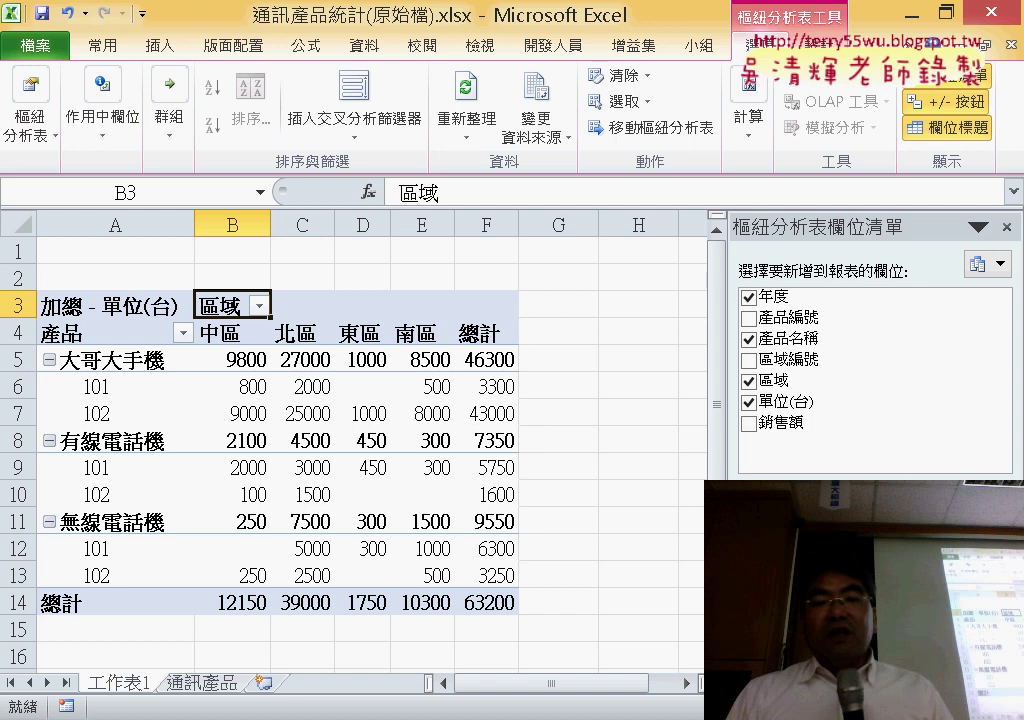
Step: Move 年度 from rows to columns, then drag it out of the pivot layout entirely
{"action": "left_click_drag", "start_coordinate": [790, 640], "coordinate": [950, 560]}
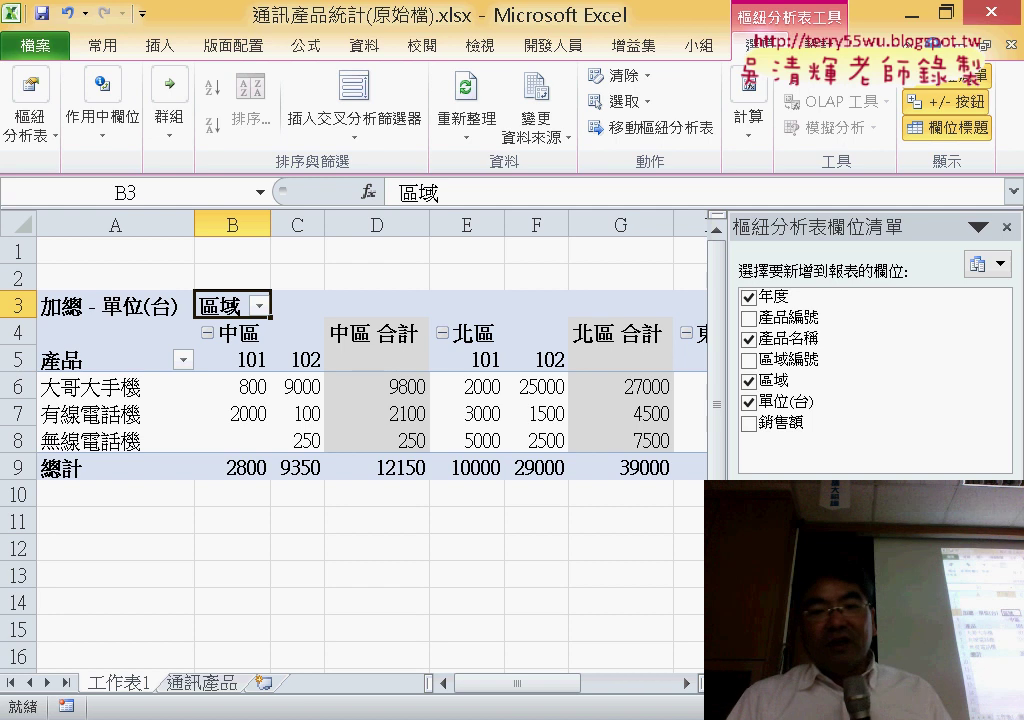
{"action": "left_click_drag", "start_coordinate": [715, 366], "coordinate": [888, 451]}
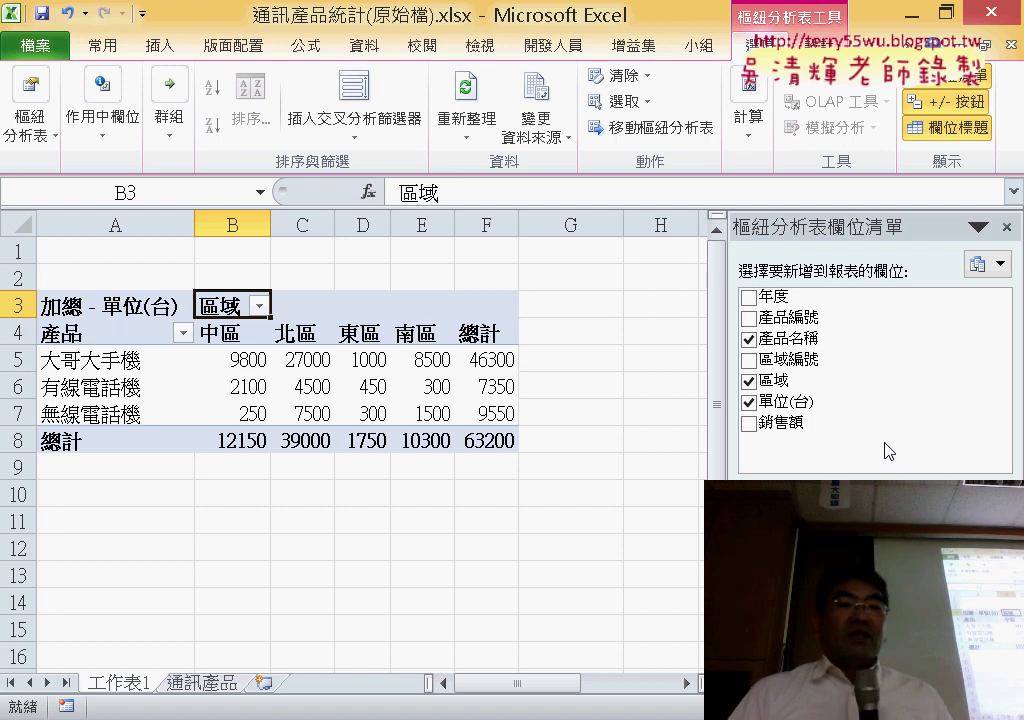
Step: Highlight the 大哥大手機 row and annotate the product filter dropdown for viewers
{"action": "left_click", "coordinate": [183, 333]}
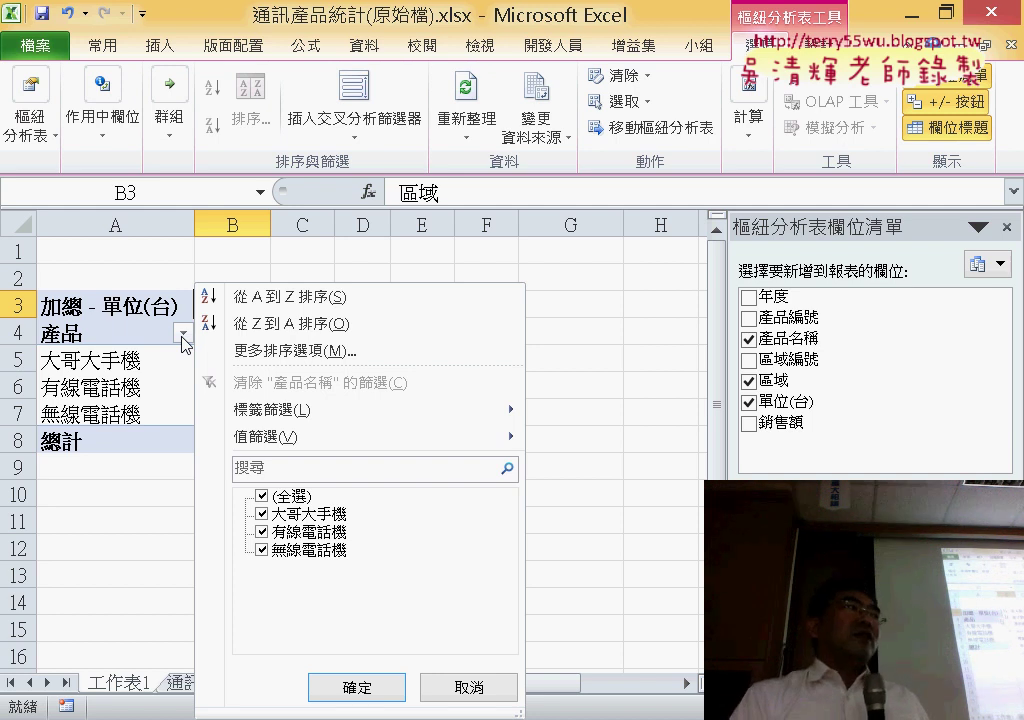
{"action": "left_click", "coordinate": [184, 340]}
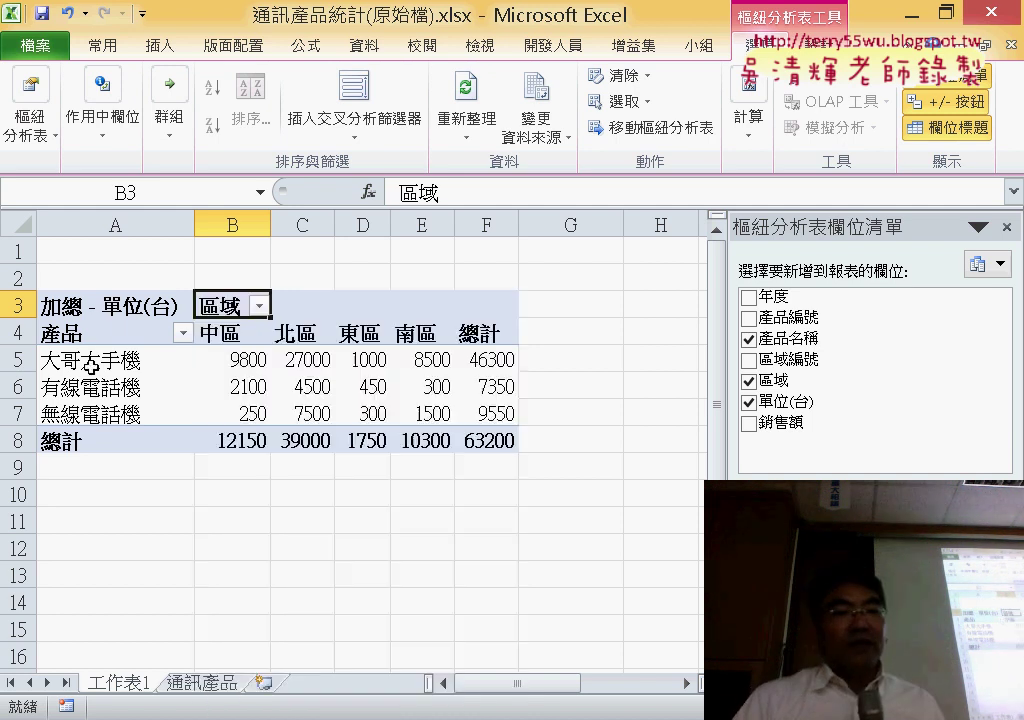
{"action": "left_click", "coordinate": [119, 360]}
{"action": "left_click", "coordinate": [18, 362]}
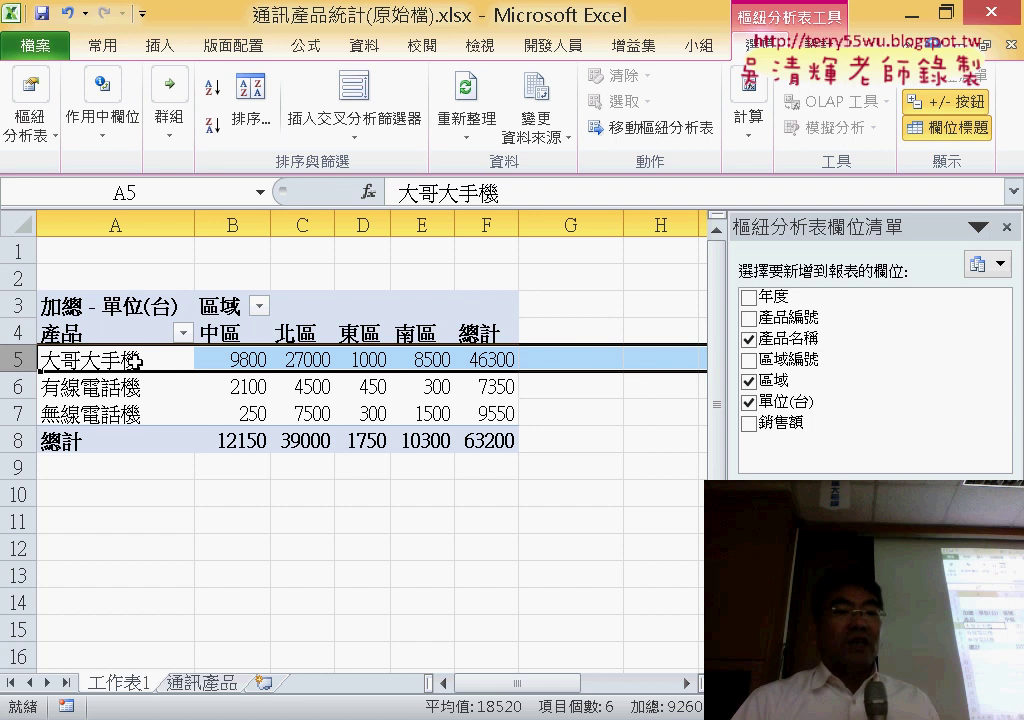
{"action": "left_click", "coordinate": [143, 362]}
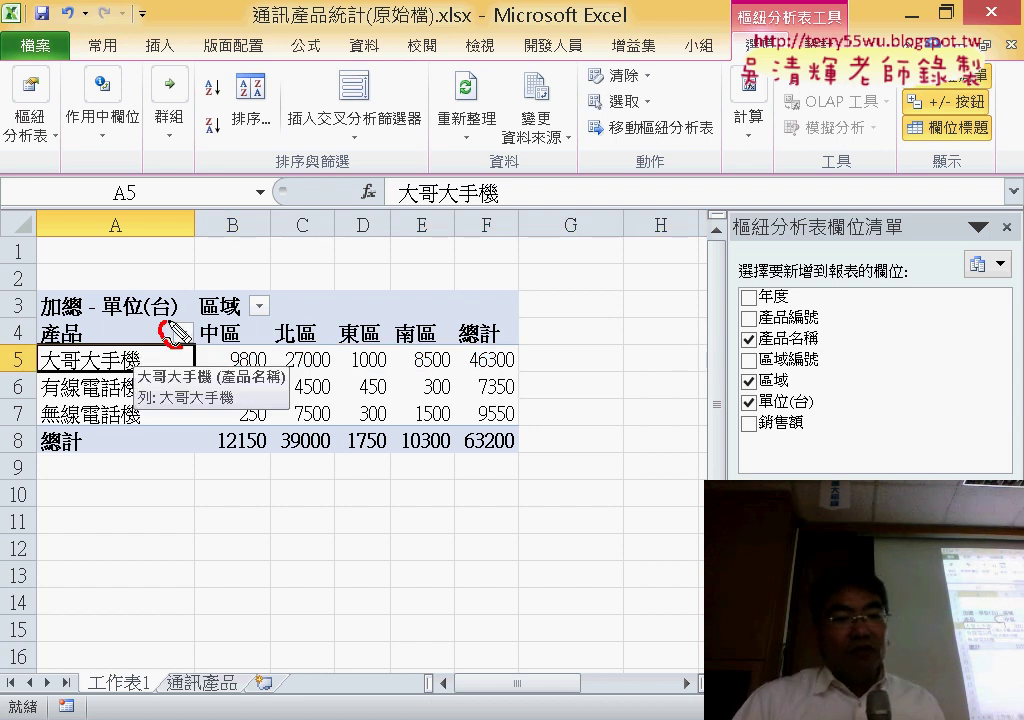
{"action": "left_click_drag", "start_coordinate": [160, 331], "coordinate": [195, 322]}
{"action": "mouse_move", "coordinate": [307, 575]}
{"action": "left_mouse_down"}
{"action": "mouse_move", "coordinate": [188, 340]}
{"action": "mouse_move", "coordinate": [237, 362]}
{"action": "left_mouse_up"}
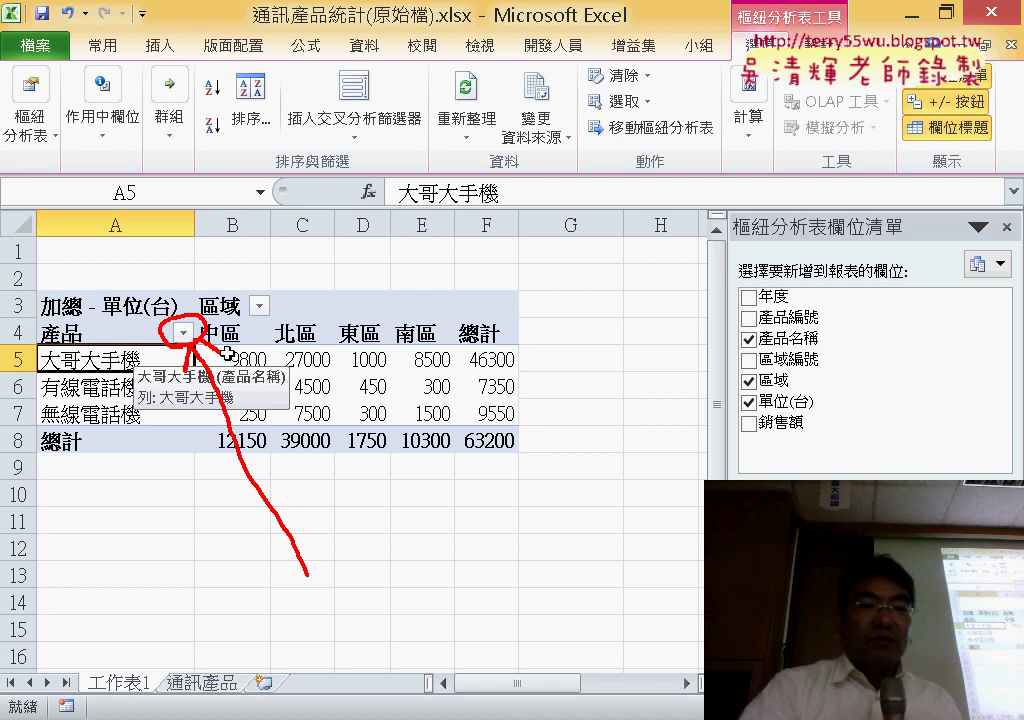
{"action": "key", "text": "Escape"}
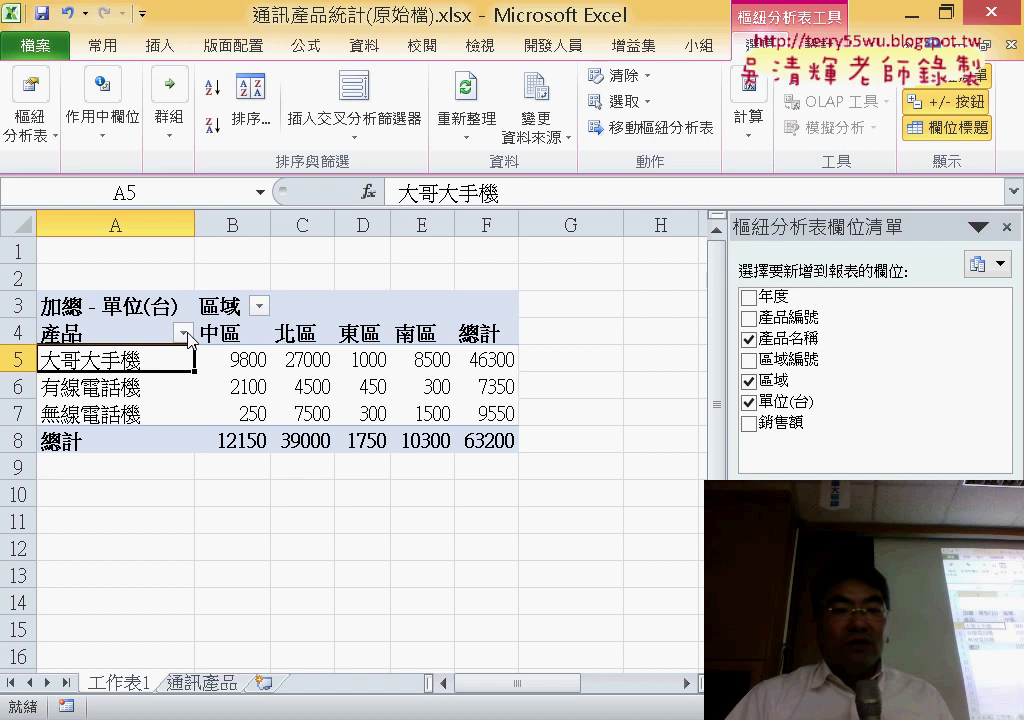
Step: Uncheck 大哥大手機 in the product filter, leaving 有線電話機 and 無線電話機
{"action": "left_click", "coordinate": [183, 333]}
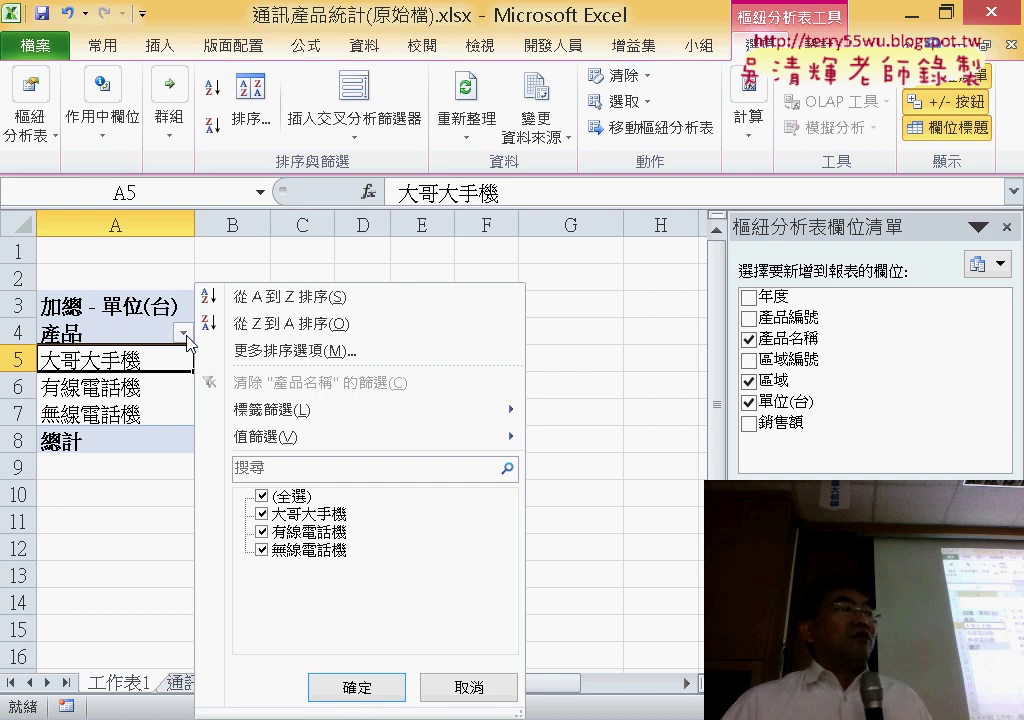
{"action": "left_click", "coordinate": [268, 516]}
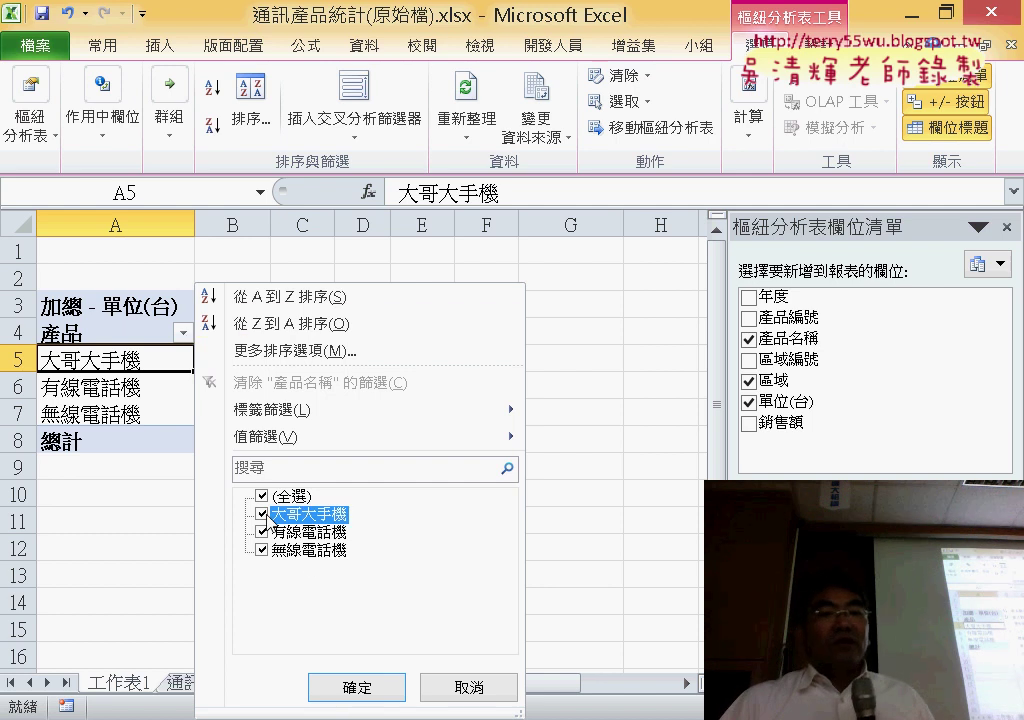
{"action": "left_click", "coordinate": [264, 514]}
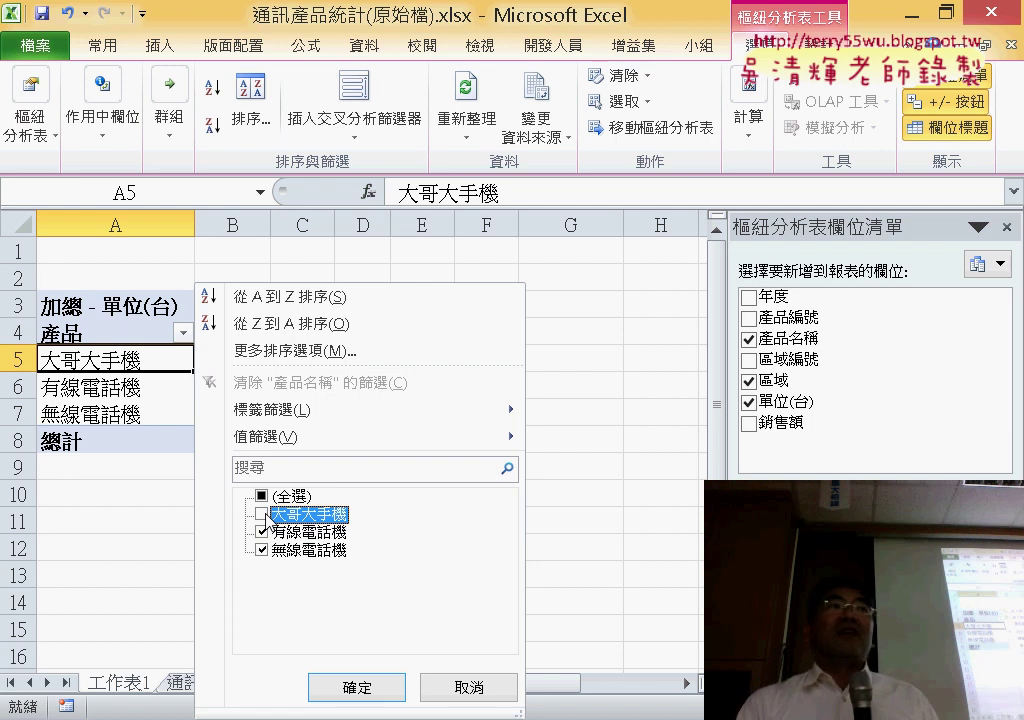
{"action": "left_click", "coordinate": [342, 690]}
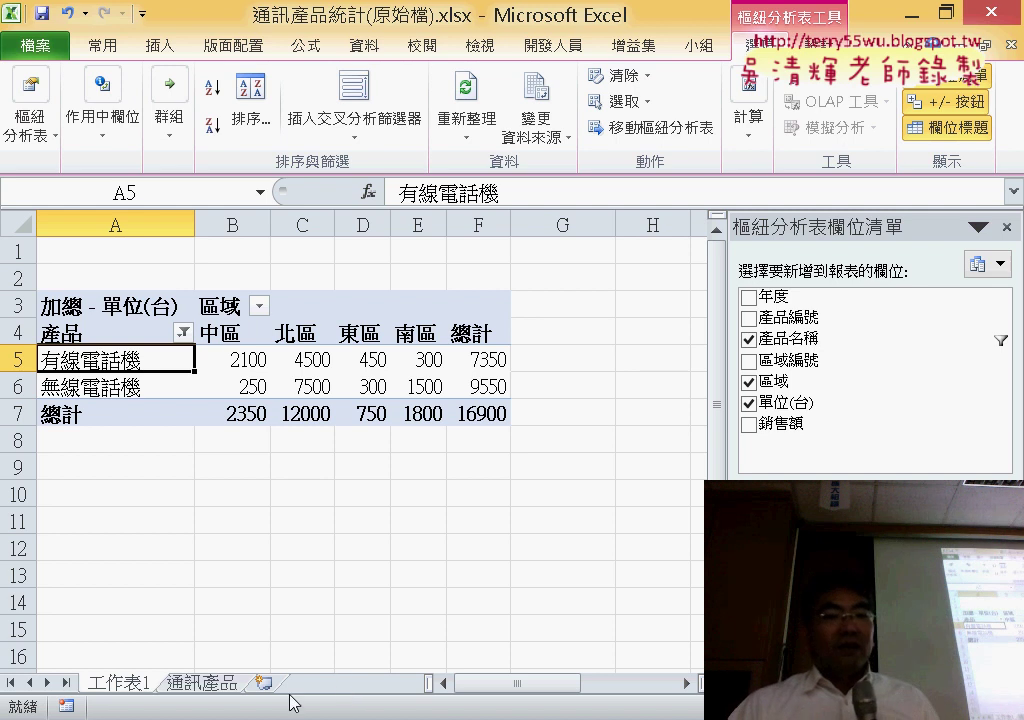
Step: Uncheck 東區 in the 區域 filter so only 中區, 北區 and 南區 remain
{"action": "left_click", "coordinate": [259, 309]}
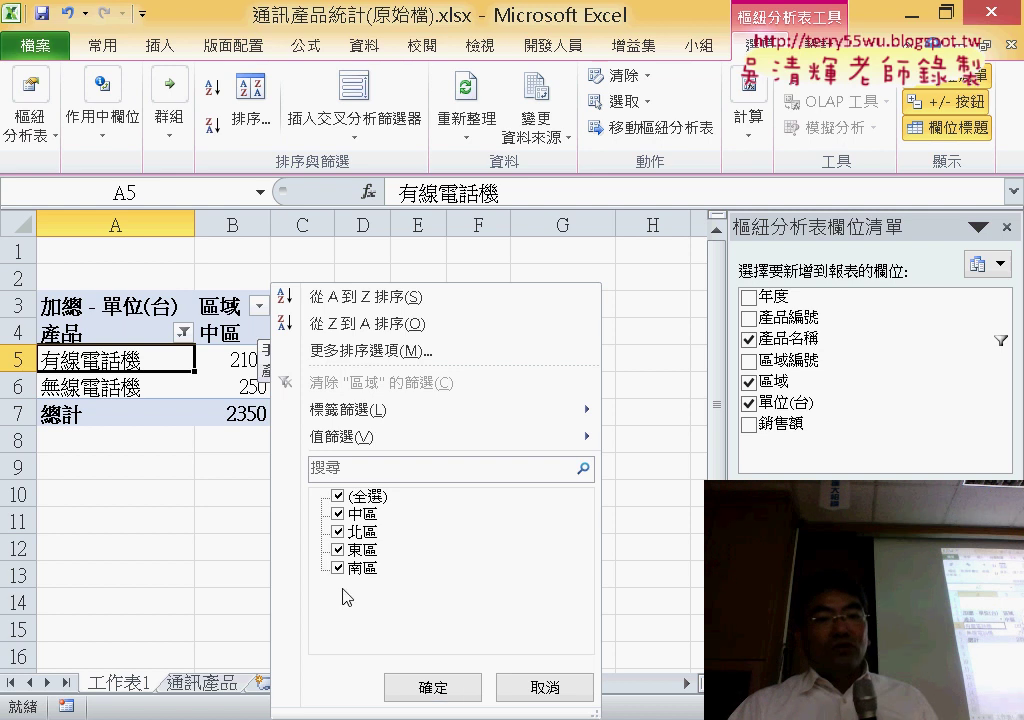
{"action": "left_click", "coordinate": [338, 550]}
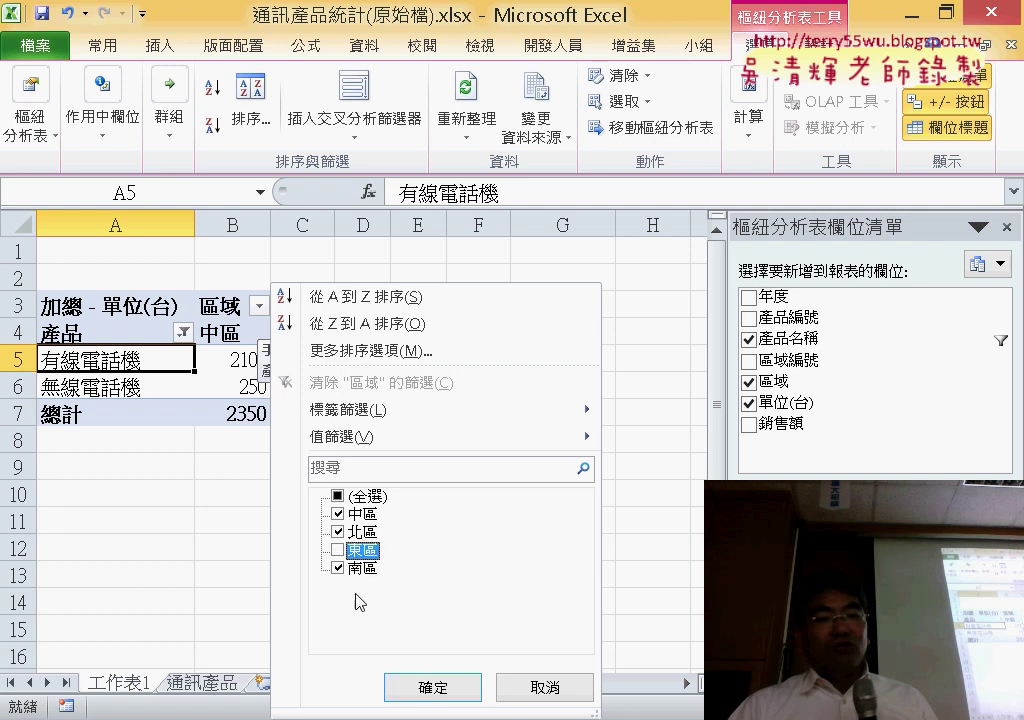
{"action": "left_click", "coordinate": [442, 689]}
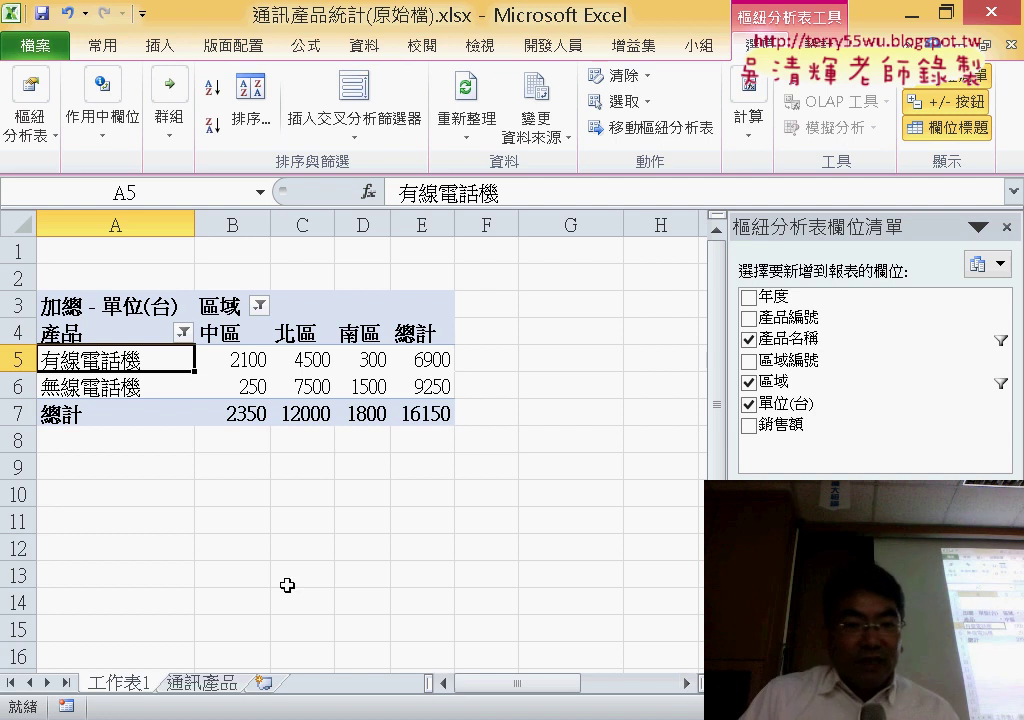
{"action": "left_click", "coordinate": [183, 333]}
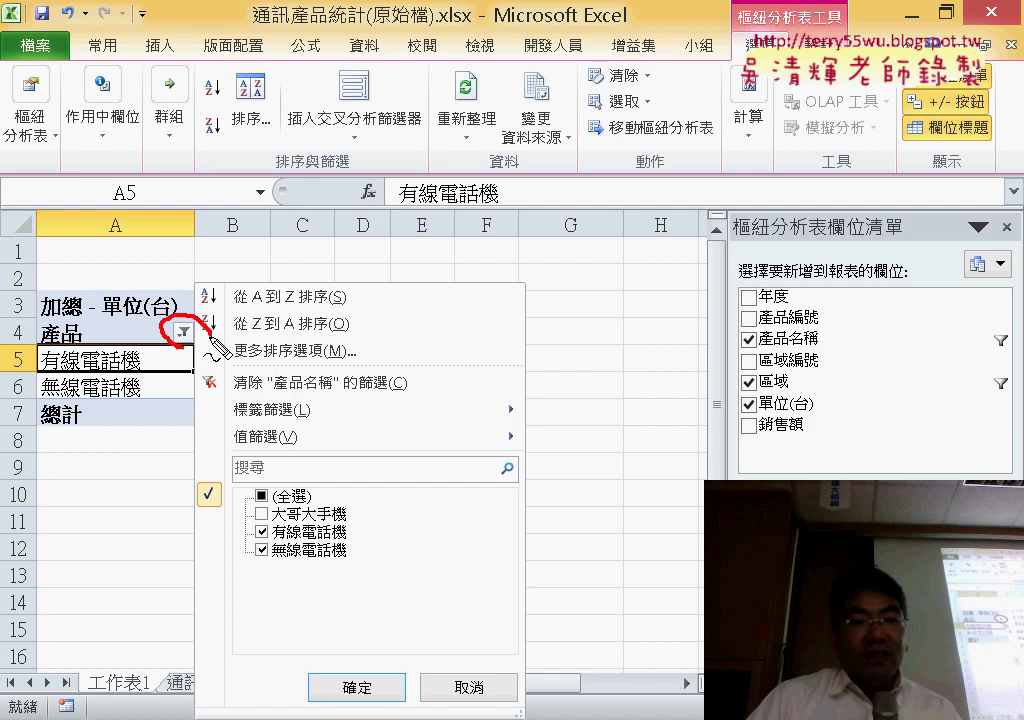
{"action": "left_click_drag", "start_coordinate": [204, 322], "coordinate": [200, 336]}
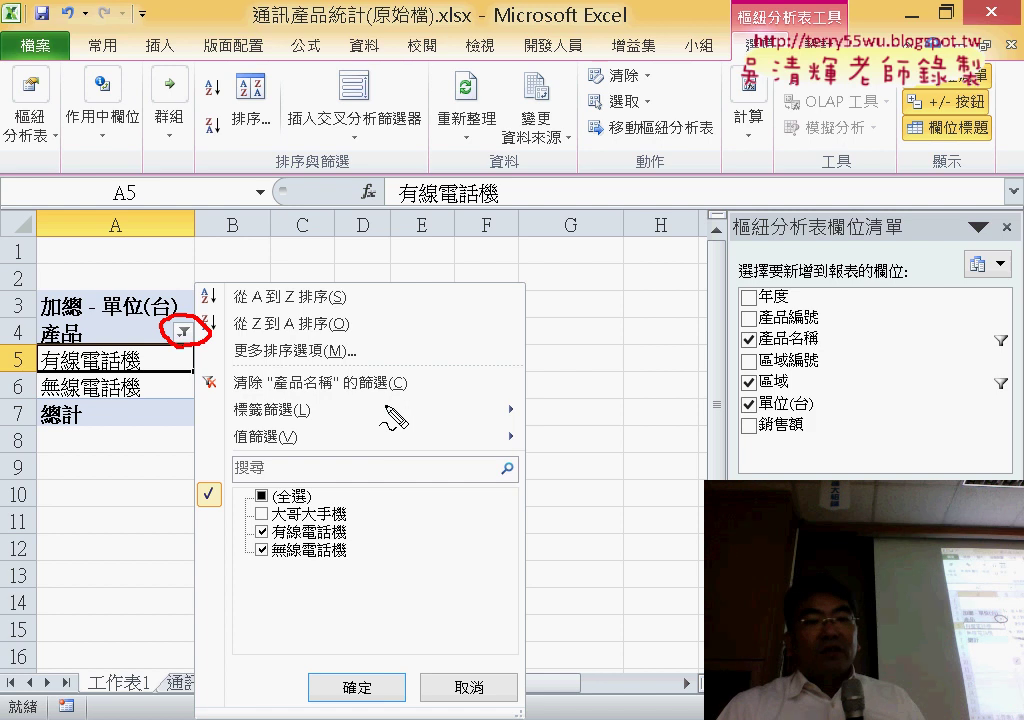
{"action": "left_click_drag", "start_coordinate": [330, 350], "coordinate": [425, 385]}
{"action": "mouse_move", "coordinate": [545, 505]}
{"action": "left_mouse_down"}
{"action": "mouse_move", "coordinate": [415, 405]}
{"action": "mouse_move", "coordinate": [430, 455]}
{"action": "left_mouse_up"}
{"action": "left_click_drag", "start_coordinate": [415, 405], "coordinate": [465, 415]}
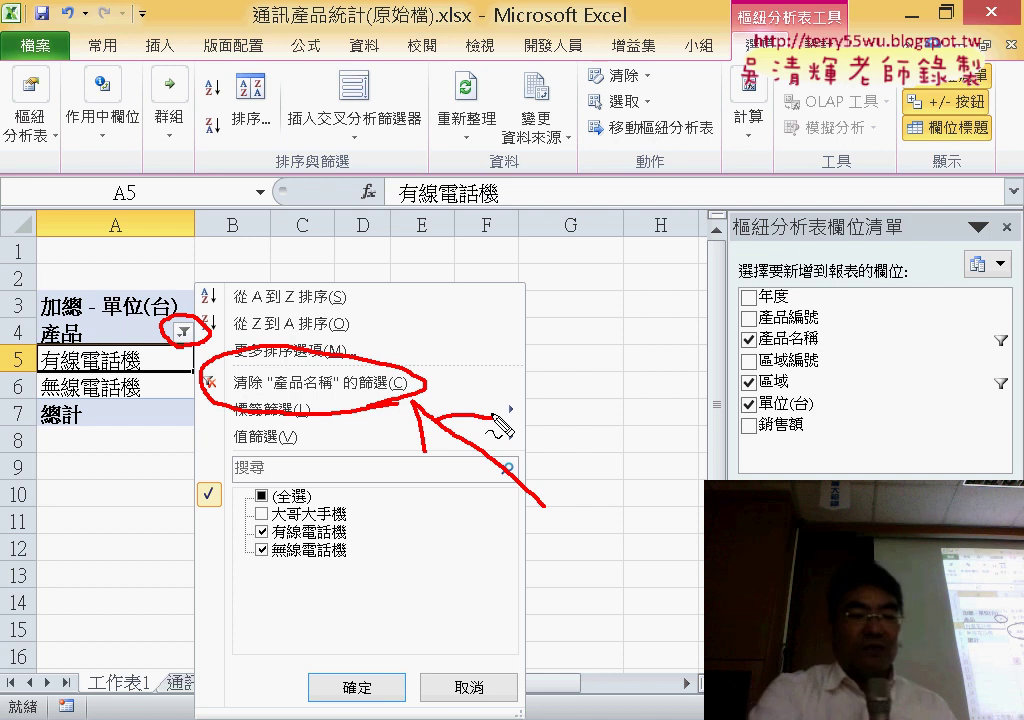
{"action": "key", "text": "Escape"}
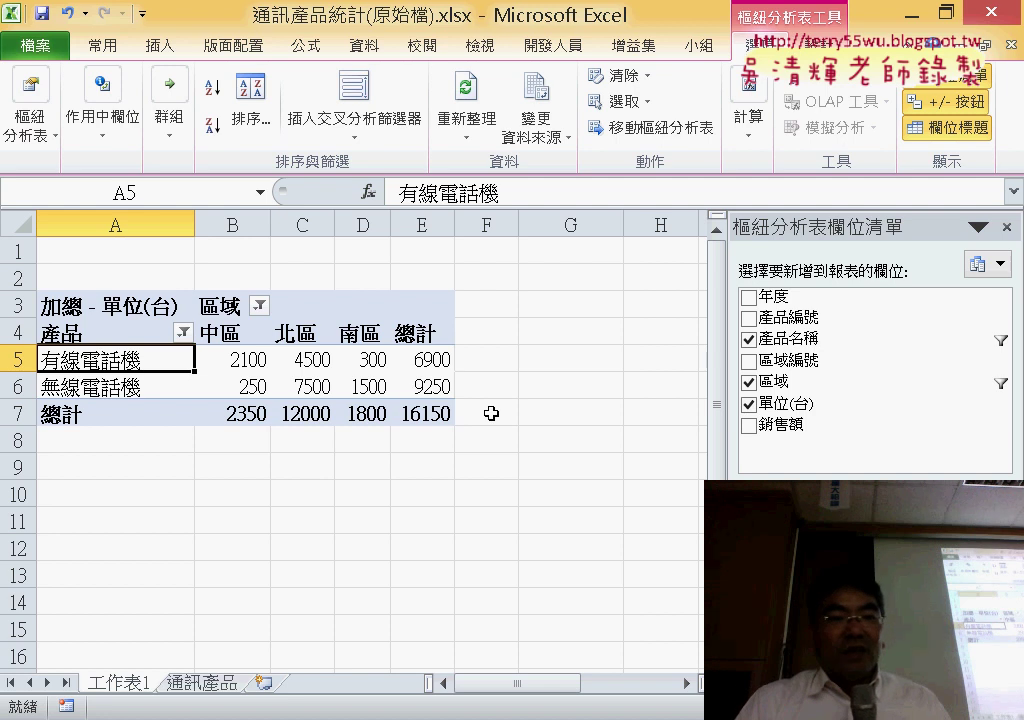
Step: Clear the product and region filters, then bring up the 產品 field's filter options
{"action": "left_click", "coordinate": [184, 335]}
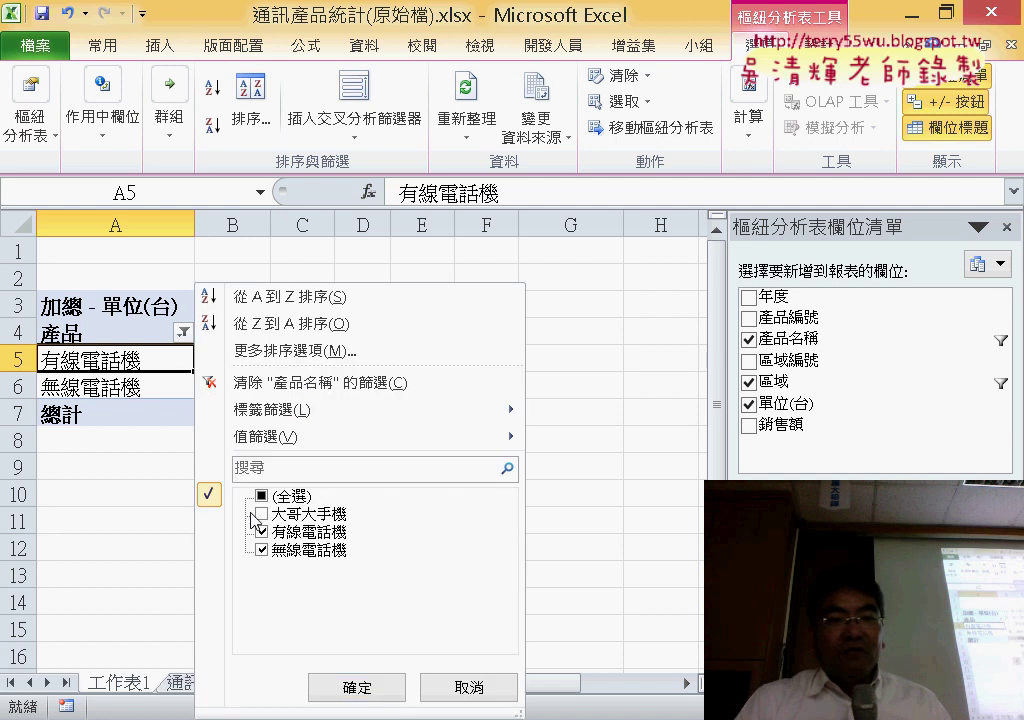
{"action": "left_click", "coordinate": [262, 390]}
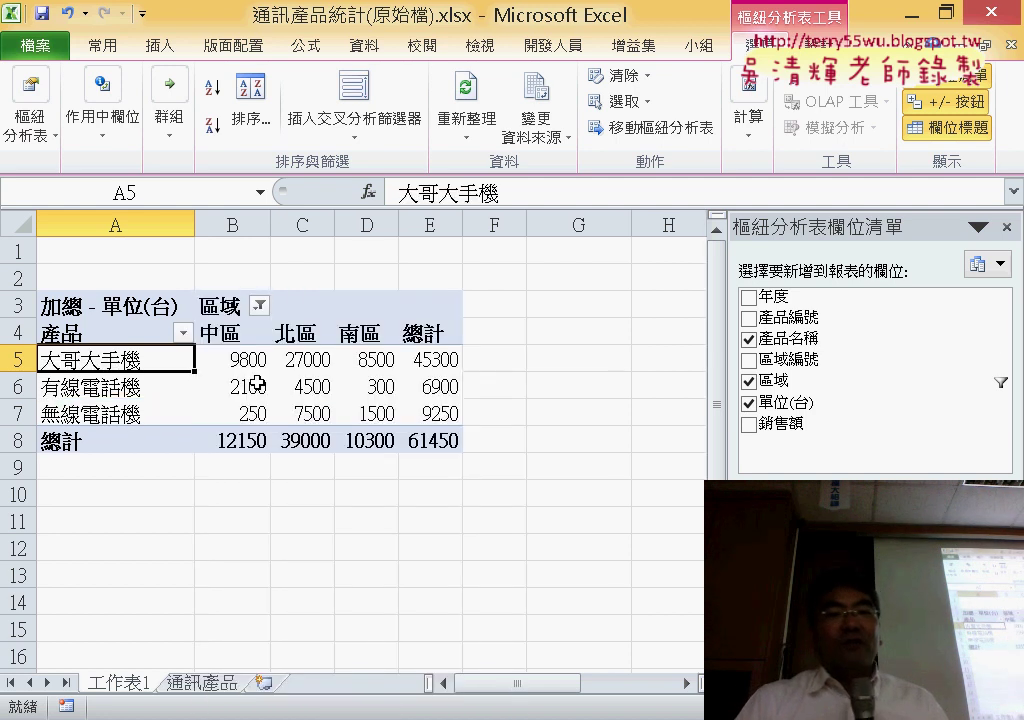
{"action": "left_click", "coordinate": [259, 305]}
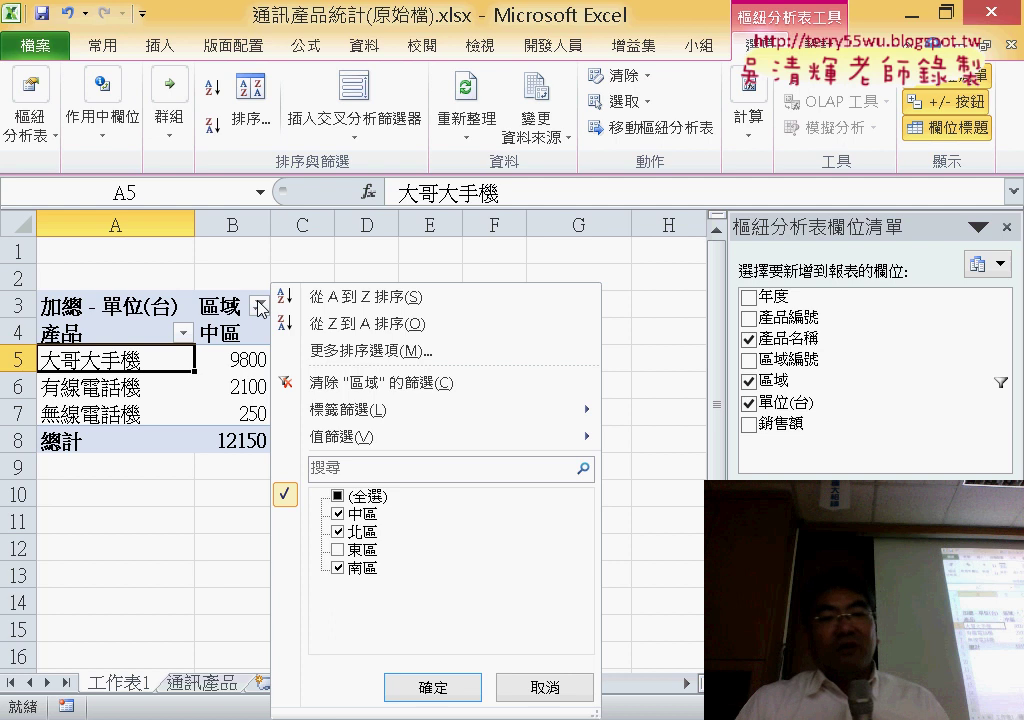
{"action": "left_click", "coordinate": [313, 385]}
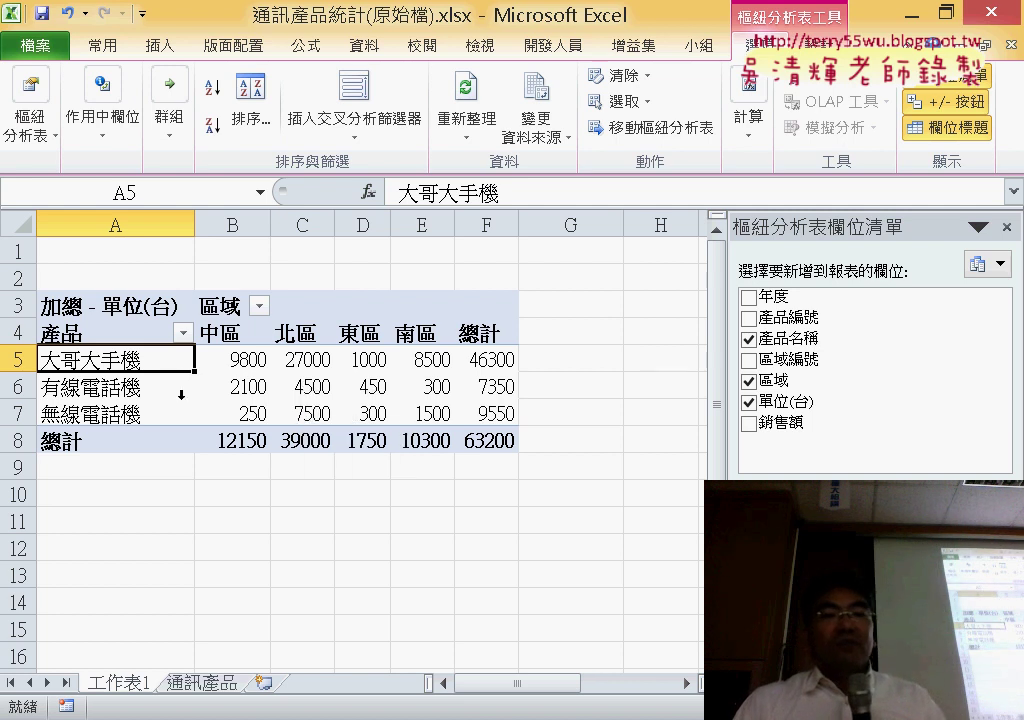
{"action": "left_click", "coordinate": [182, 332]}
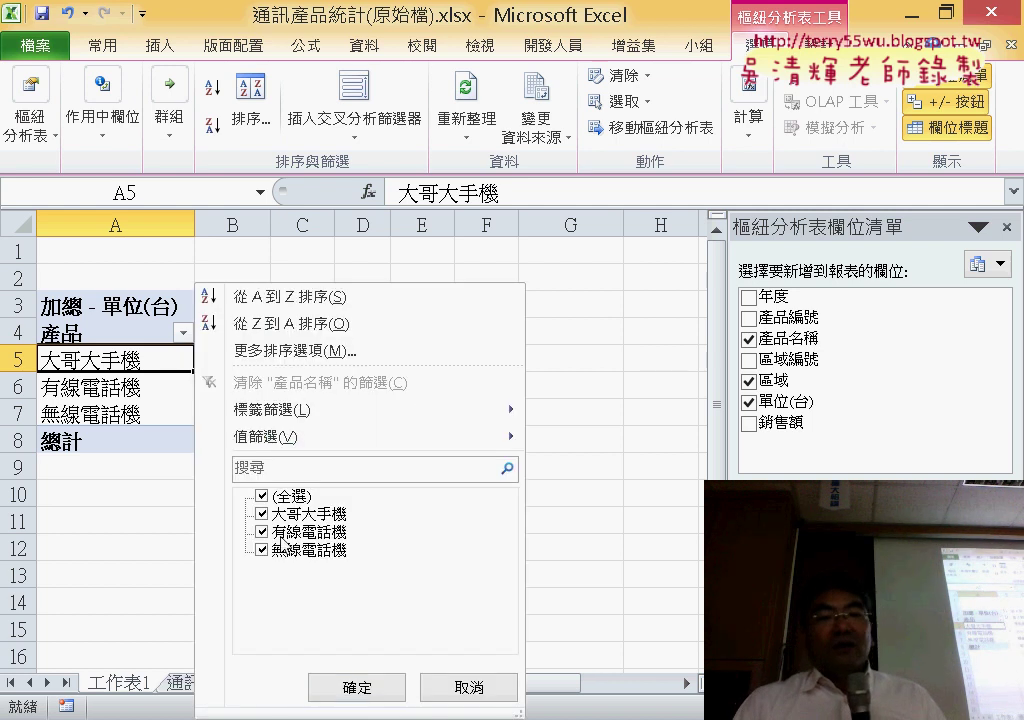
{"action": "mouse_move", "coordinate": [265, 437]}
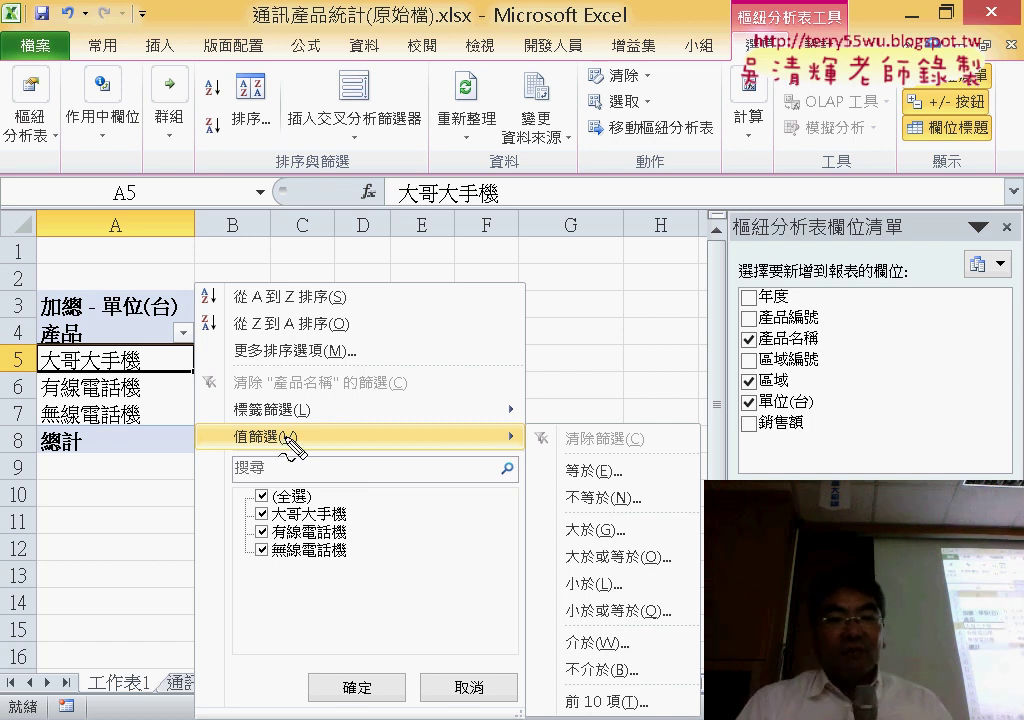
Step: Review the 產品 label filter options and close them without filtering, keeping all products and regions
{"action": "left_click_drag", "start_coordinate": [262, 492], "coordinate": [293, 455]}
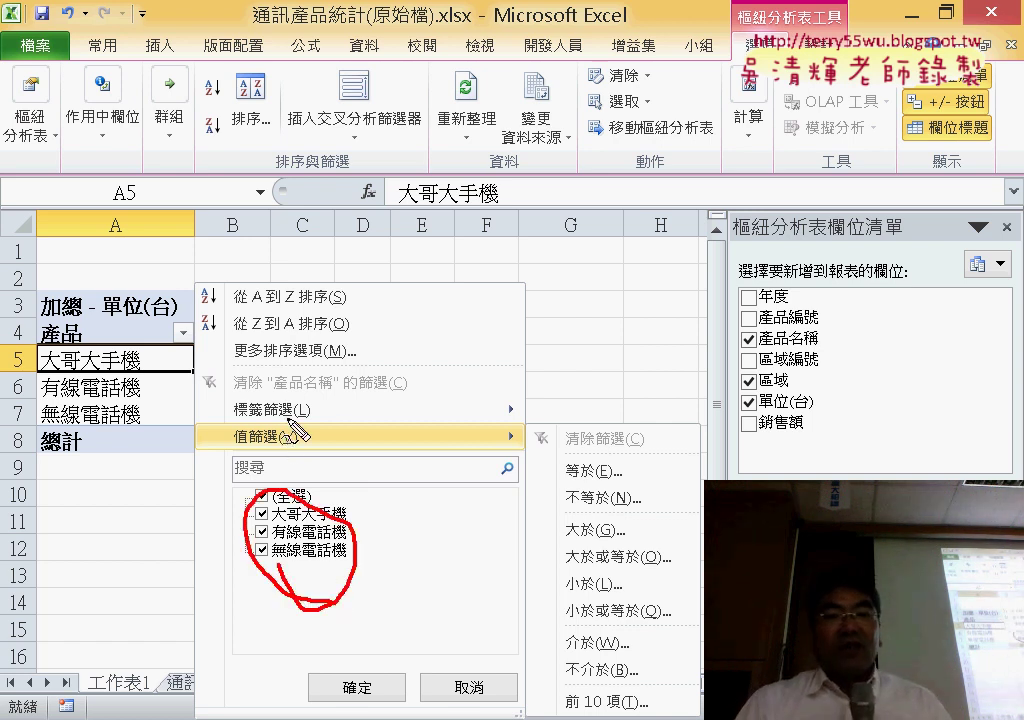
{"action": "left_click_drag", "start_coordinate": [300, 396], "coordinate": [310, 420]}
{"action": "key", "text": "Escape"}
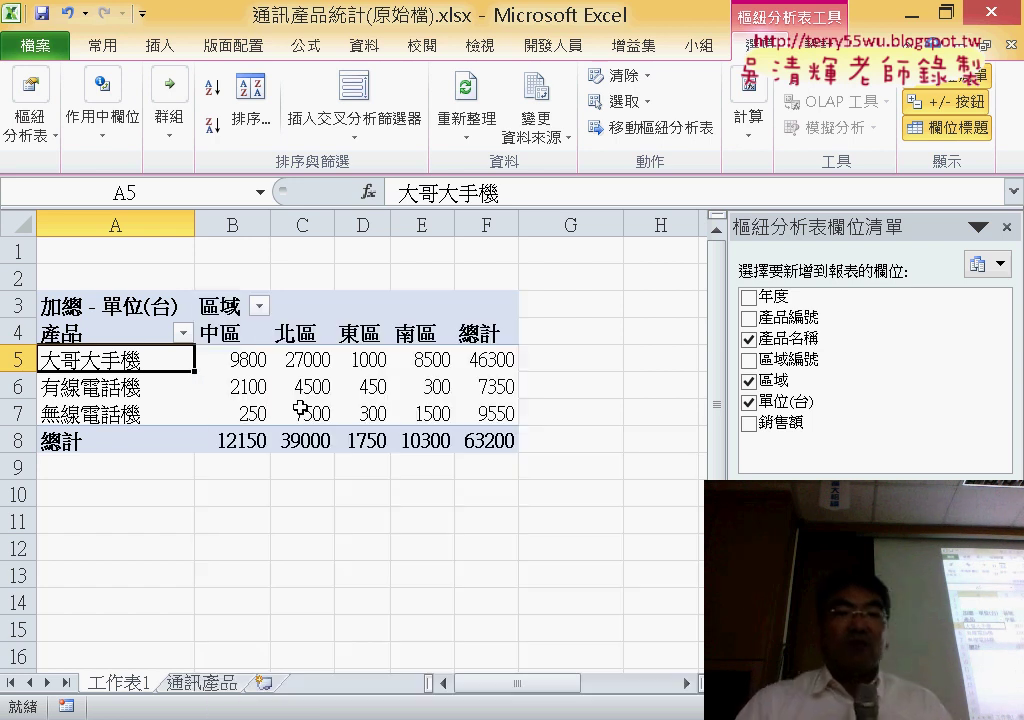
{"action": "left_click", "coordinate": [188, 336]}
{"action": "mouse_move", "coordinate": [300, 410]}
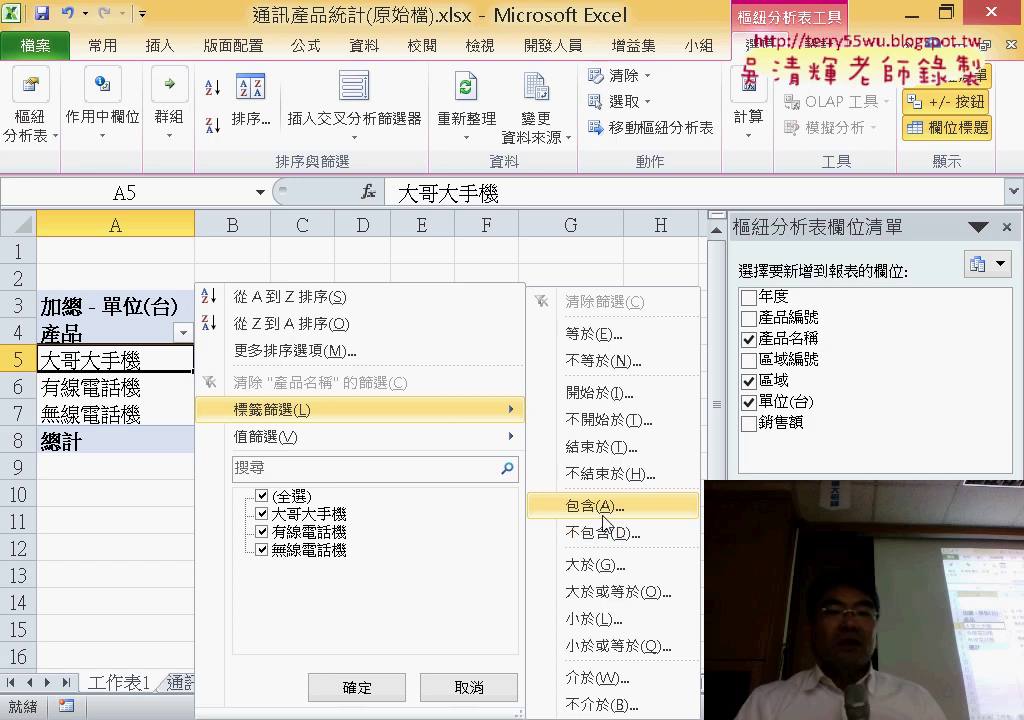
{"action": "left_click", "coordinate": [318, 272]}
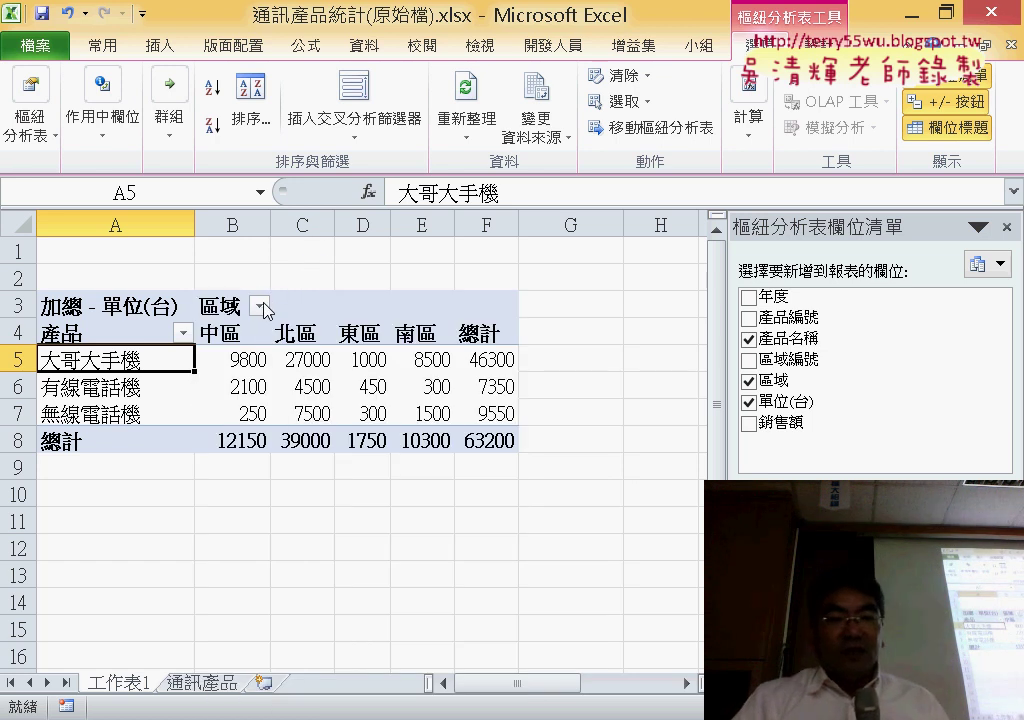
Step: Drag 年度 into the Report Filter area, leaving it set to (全部)
{"action": "left_click", "coordinate": [261, 307]}
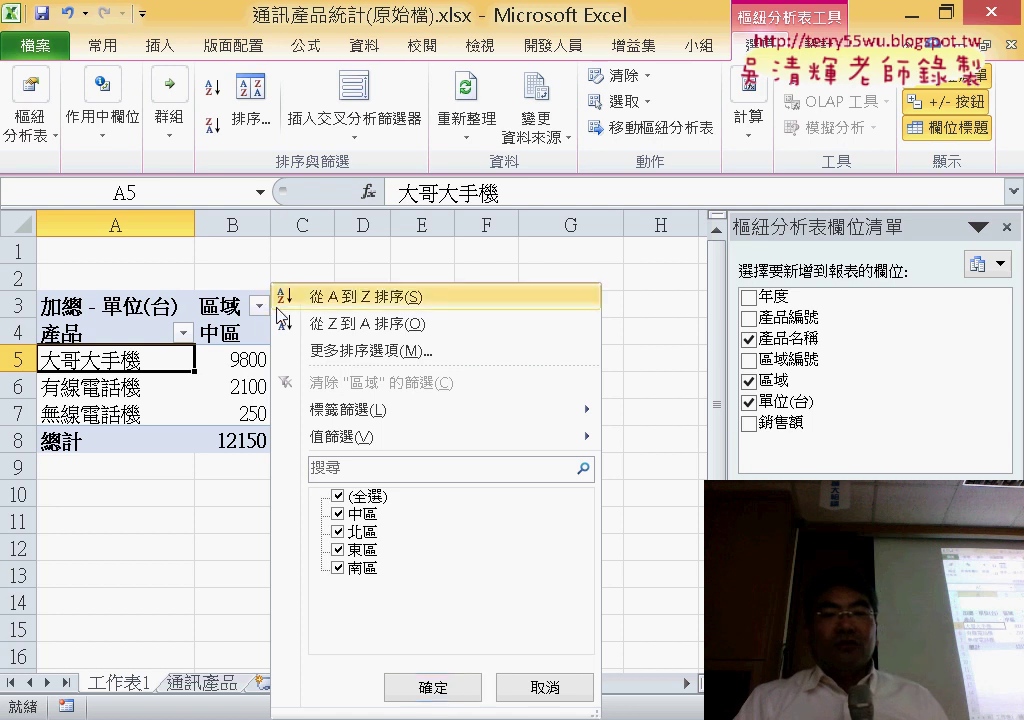
{"action": "key", "text": "Return"}
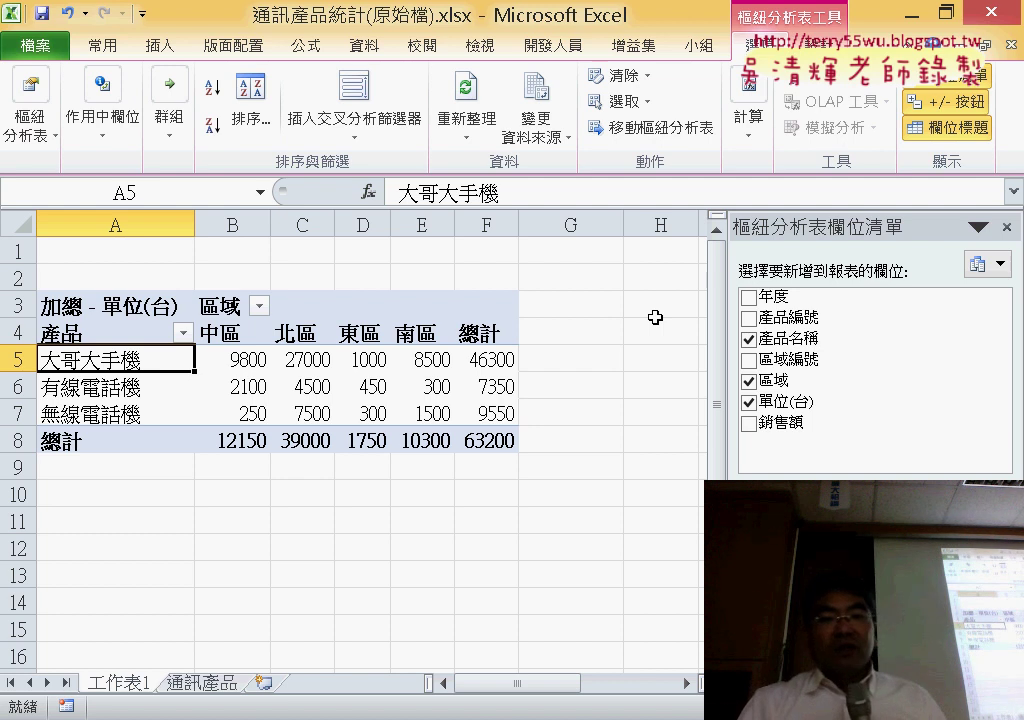
{"action": "left_click_drag", "start_coordinate": [773, 297], "coordinate": [816, 430]}
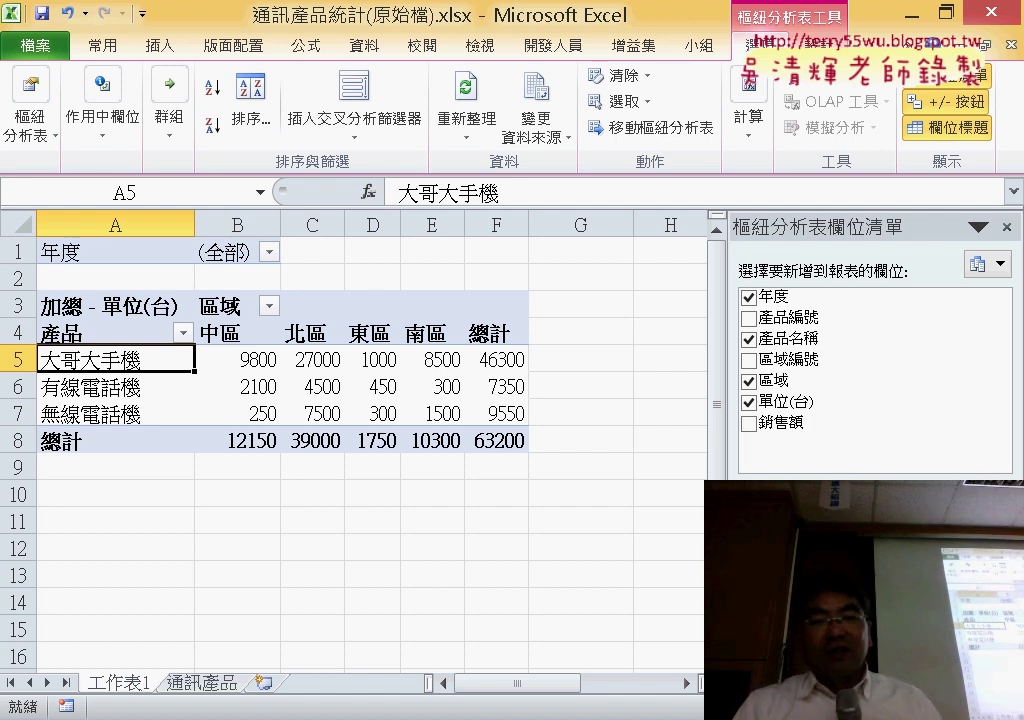
Step: Set the 年度 report filter to 101, then pick 102 in the year list
{"action": "left_click_drag", "start_coordinate": [195, 225], "coordinate": [205, 260]}
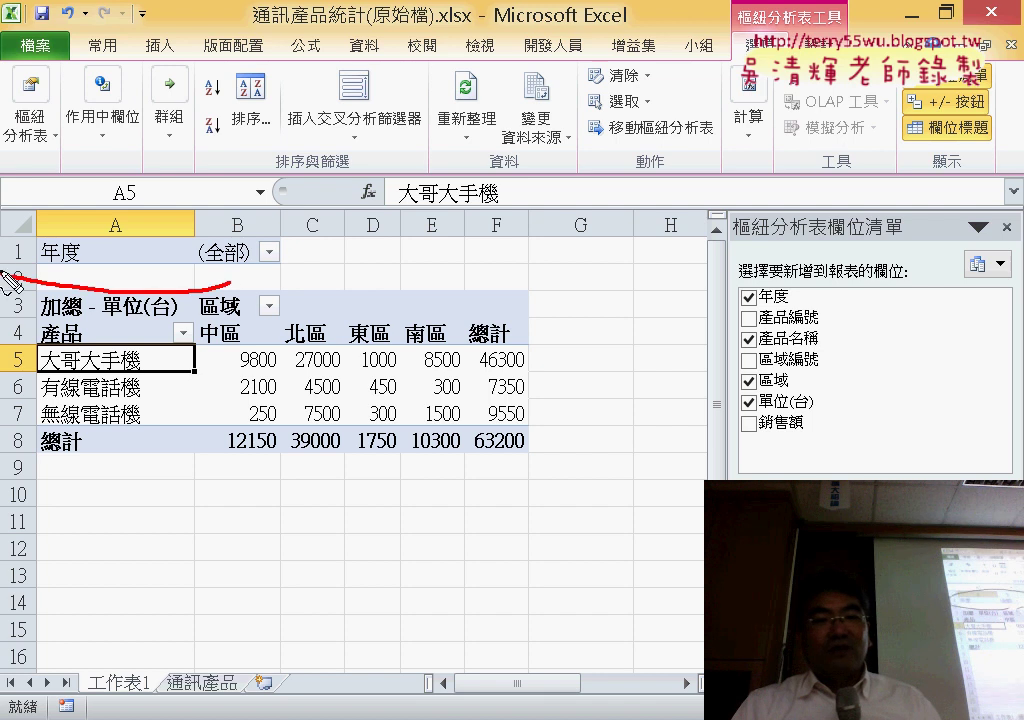
{"action": "mouse_move", "coordinate": [520, 625]}
{"action": "left_mouse_down"}
{"action": "mouse_move", "coordinate": [322, 284]}
{"action": "mouse_move", "coordinate": [378, 302]}
{"action": "left_mouse_up"}
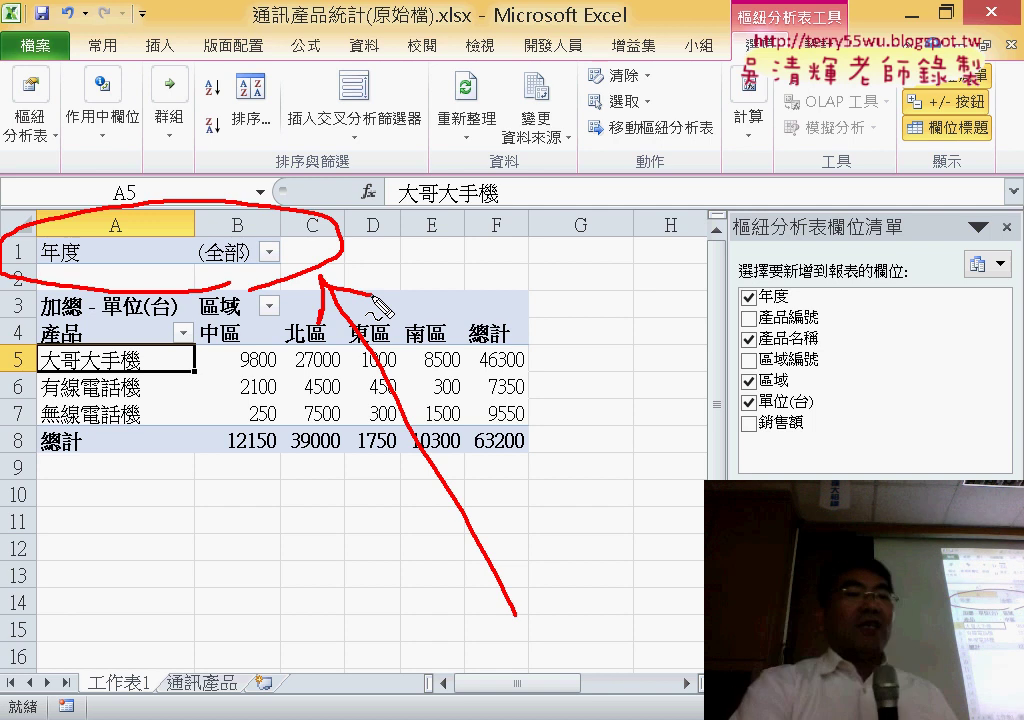
{"action": "key", "text": "Escape"}
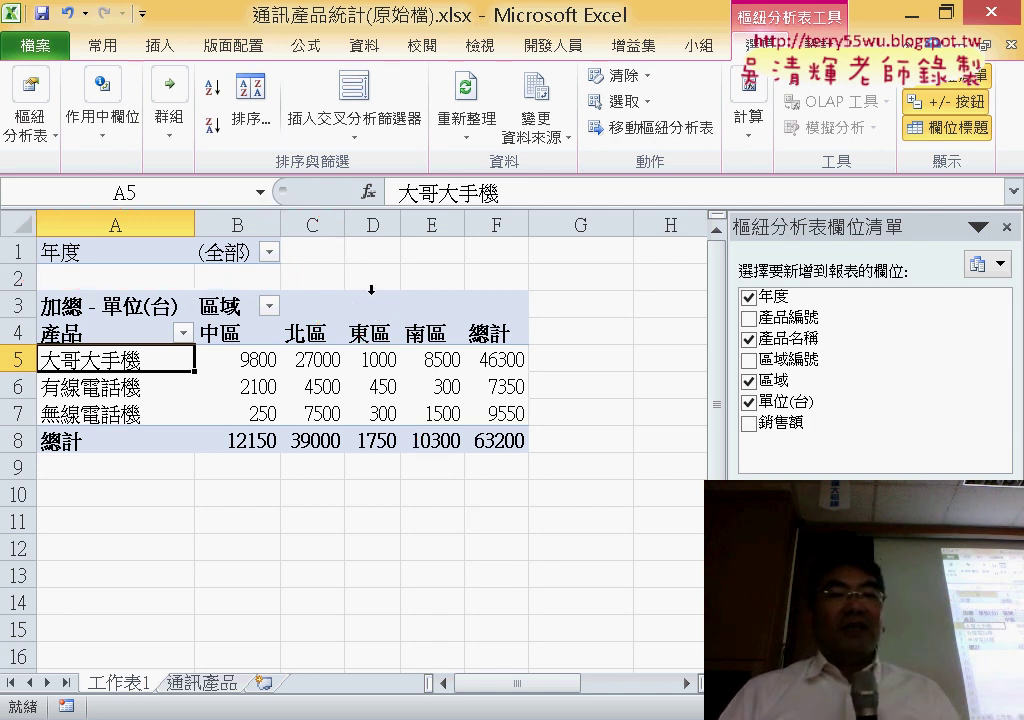
{"action": "left_click", "coordinate": [268, 253]}
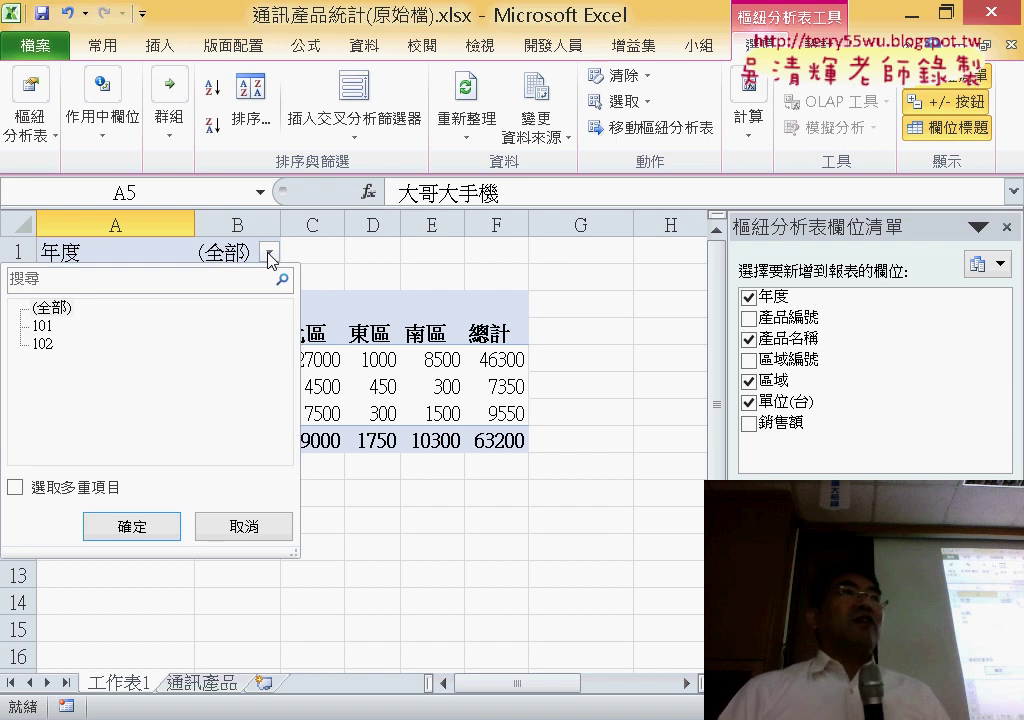
{"action": "left_click", "coordinate": [42, 326]}
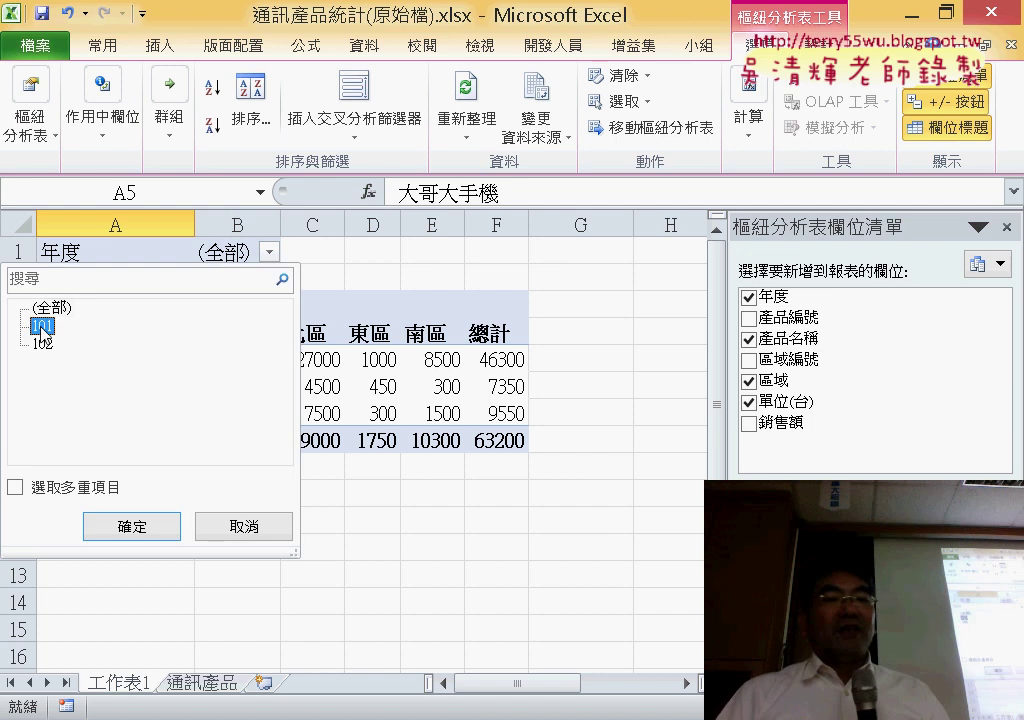
{"action": "left_click", "coordinate": [140, 537]}
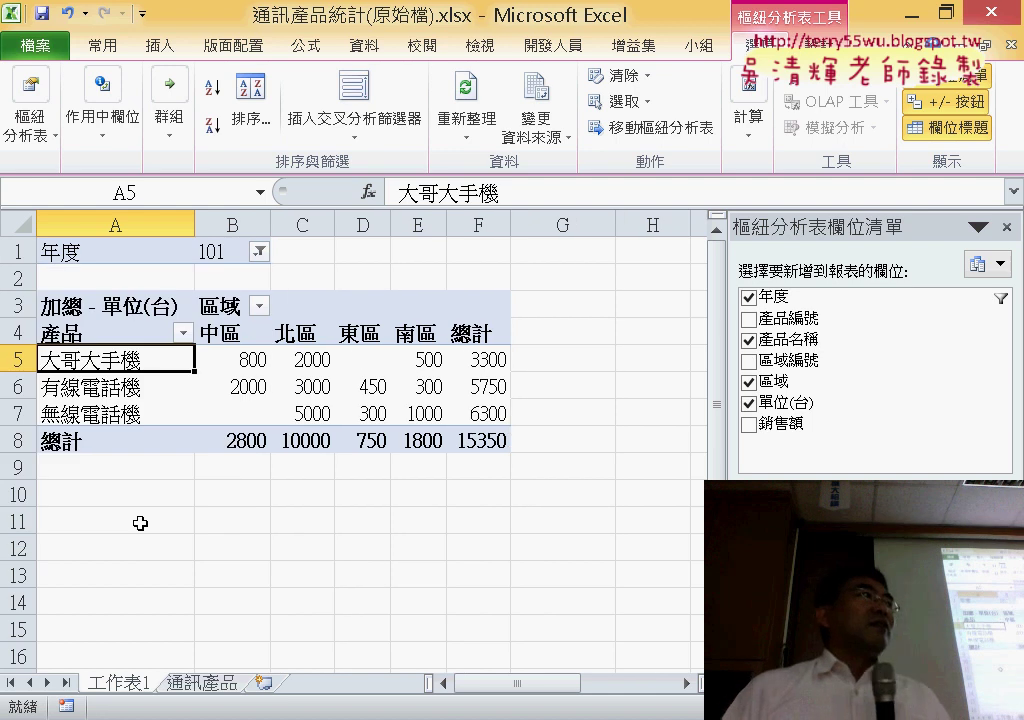
{"action": "left_click", "coordinate": [259, 253]}
{"action": "left_click", "coordinate": [33, 343]}
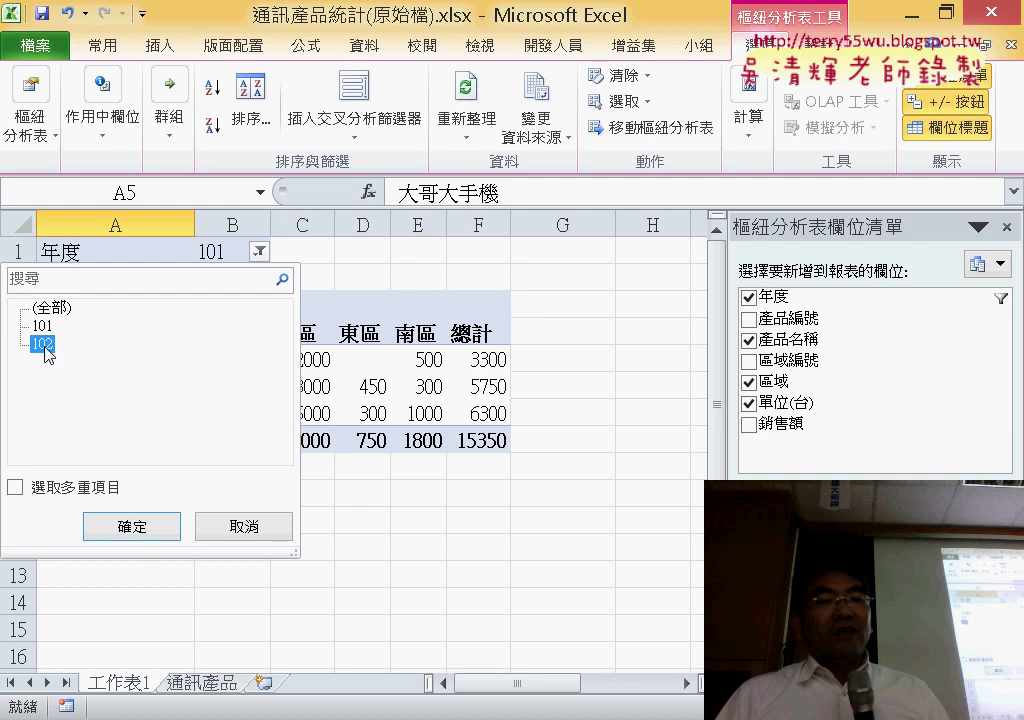
Step: Confirm the 102 year filter so the grand total becomes 47850
{"action": "left_click", "coordinate": [146, 528]}
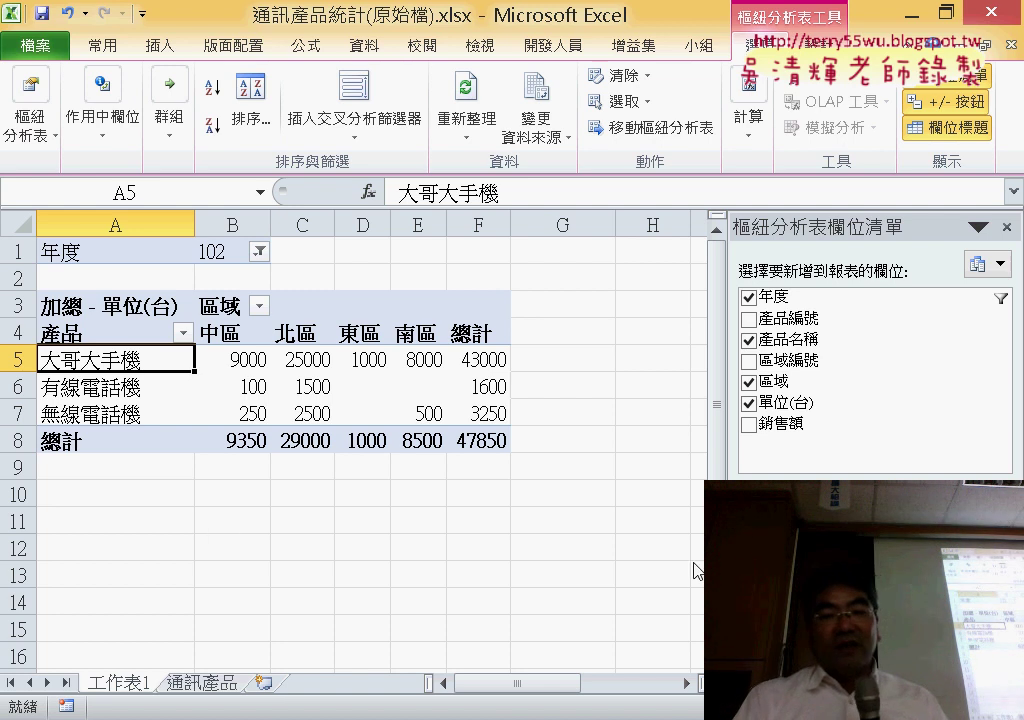
Step: Rearrange the field list so years 101 and 102 are rows and 產品名稱 is the report filter
{"action": "left_click_drag", "start_coordinate": [772, 297], "coordinate": [645, 377]}
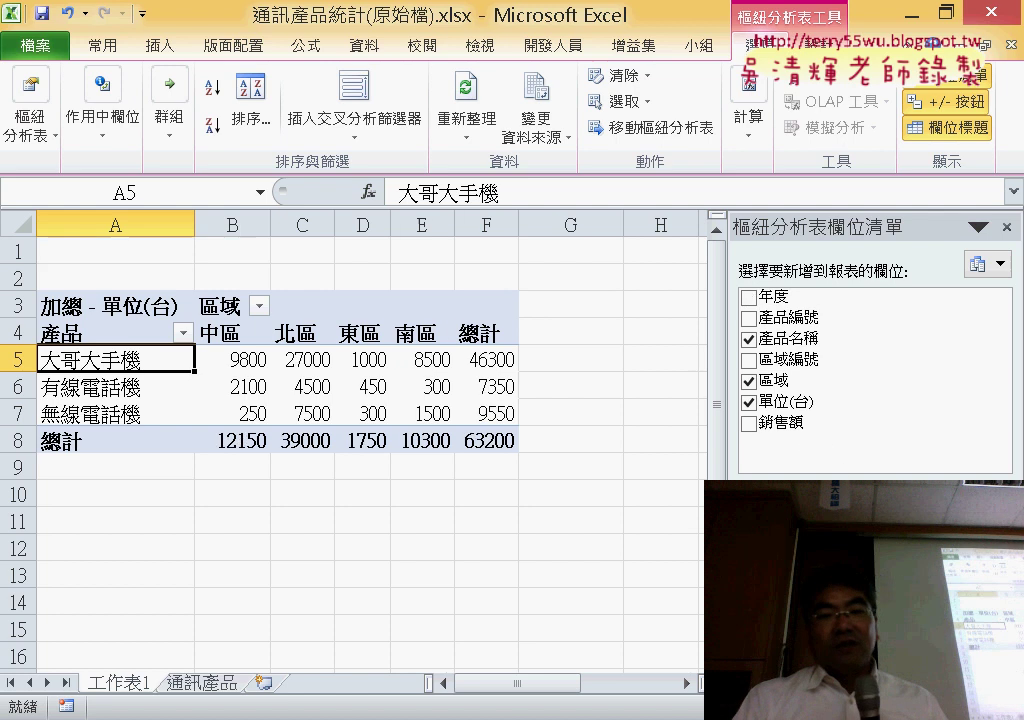
{"action": "left_click_drag", "start_coordinate": [773, 297], "coordinate": [770, 485]}
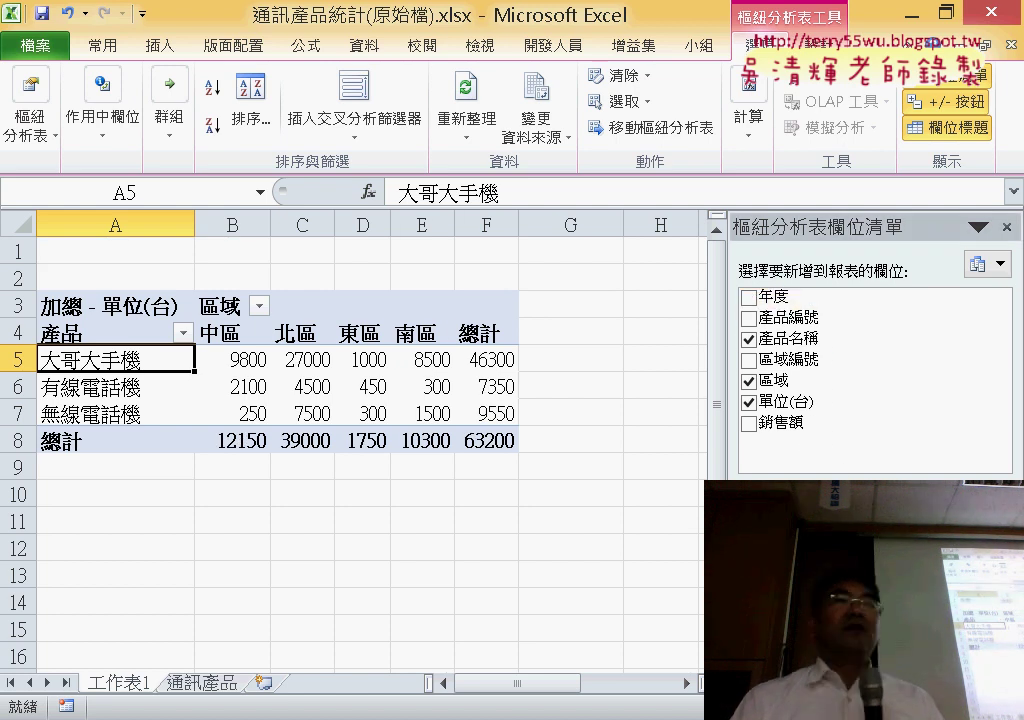
{"action": "left_click_drag", "start_coordinate": [770, 482], "coordinate": [770, 520]}
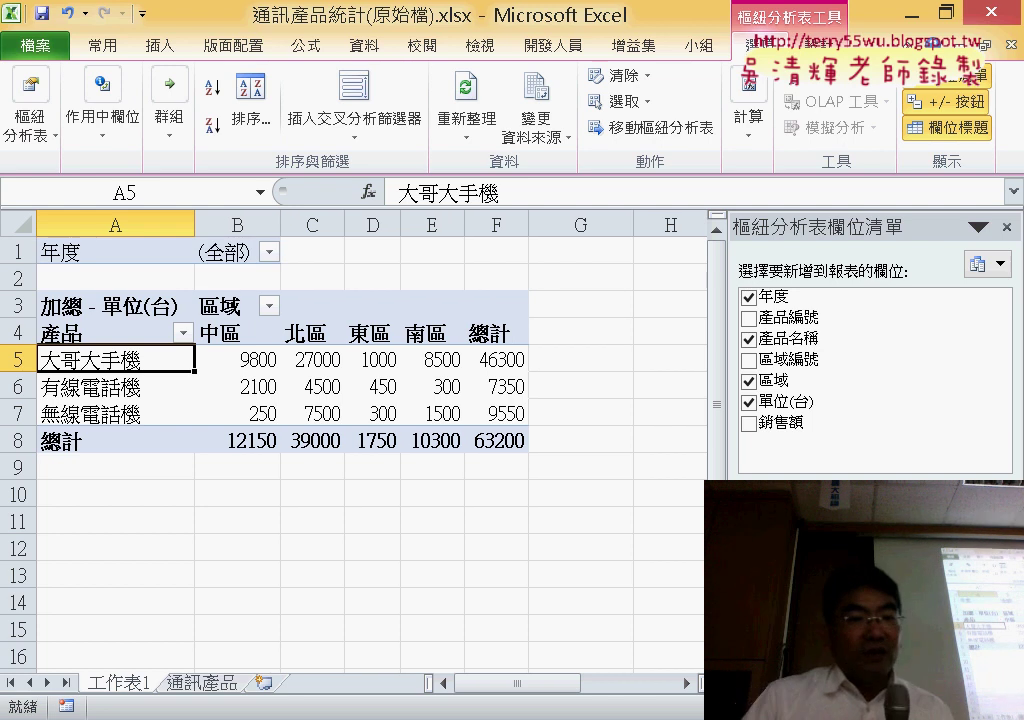
Step: Filter the B1 report filter to 101, then to 102
{"action": "left_click", "coordinate": [269, 252]}
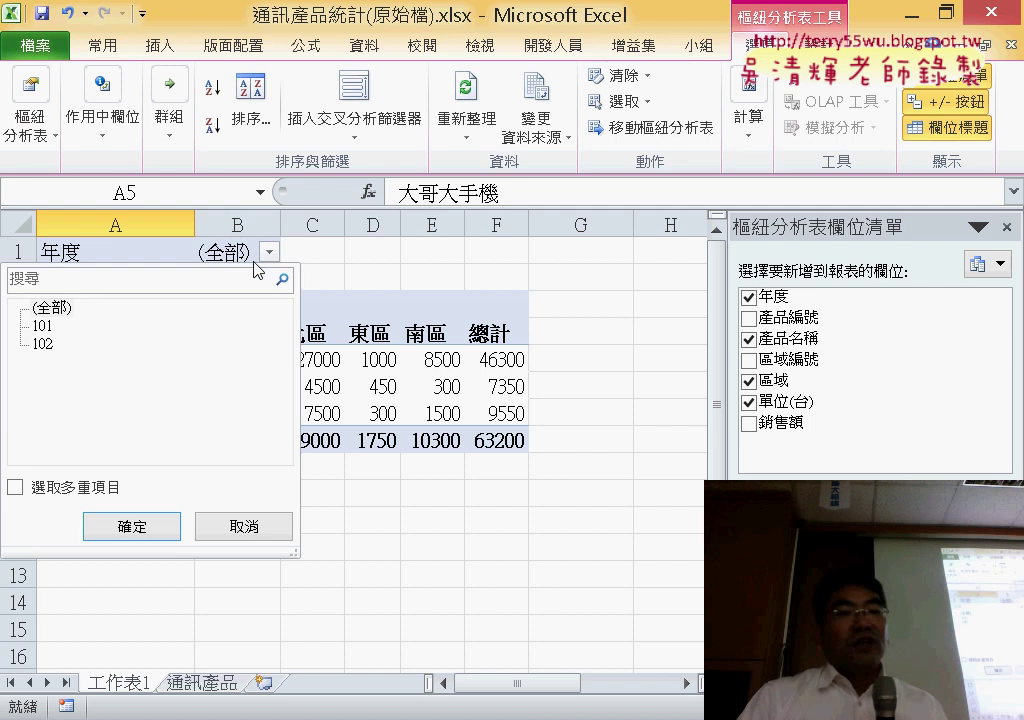
{"action": "left_click", "coordinate": [43, 326]}
{"action": "left_click", "coordinate": [118, 526]}
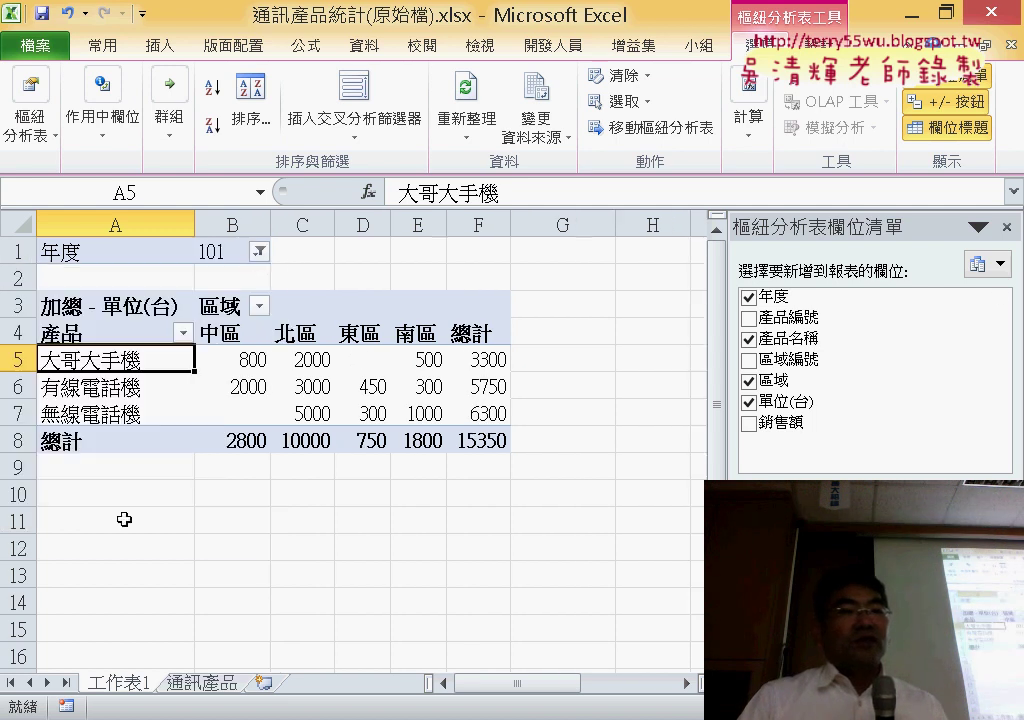
{"action": "left_click", "coordinate": [259, 252]}
{"action": "left_click", "coordinate": [43, 344]}
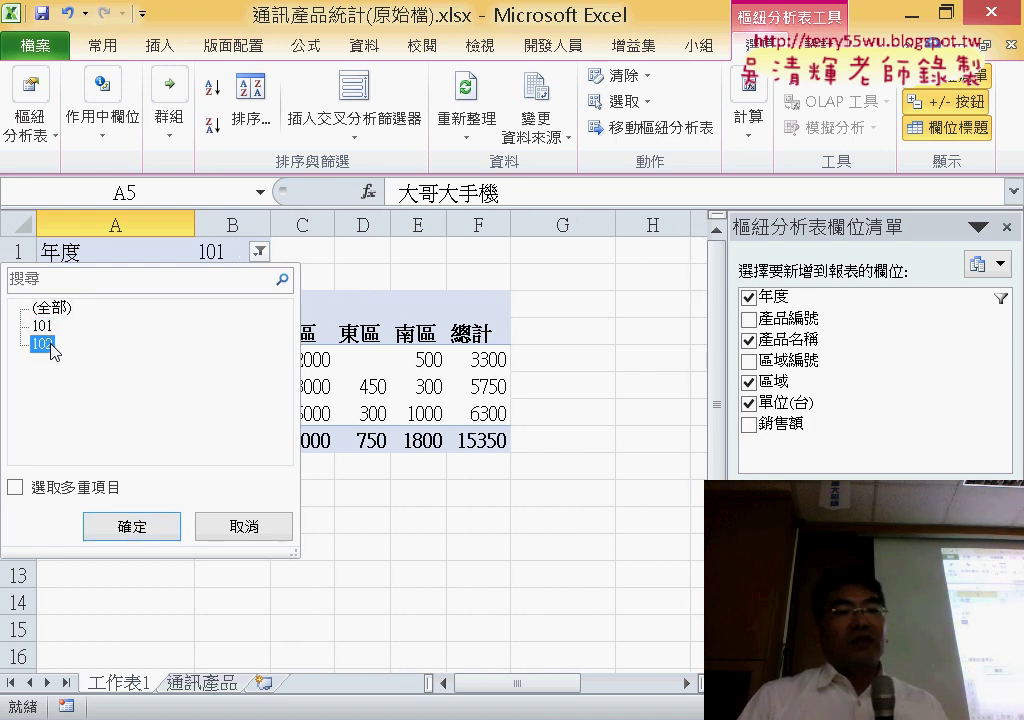
{"action": "left_click", "coordinate": [150, 525]}
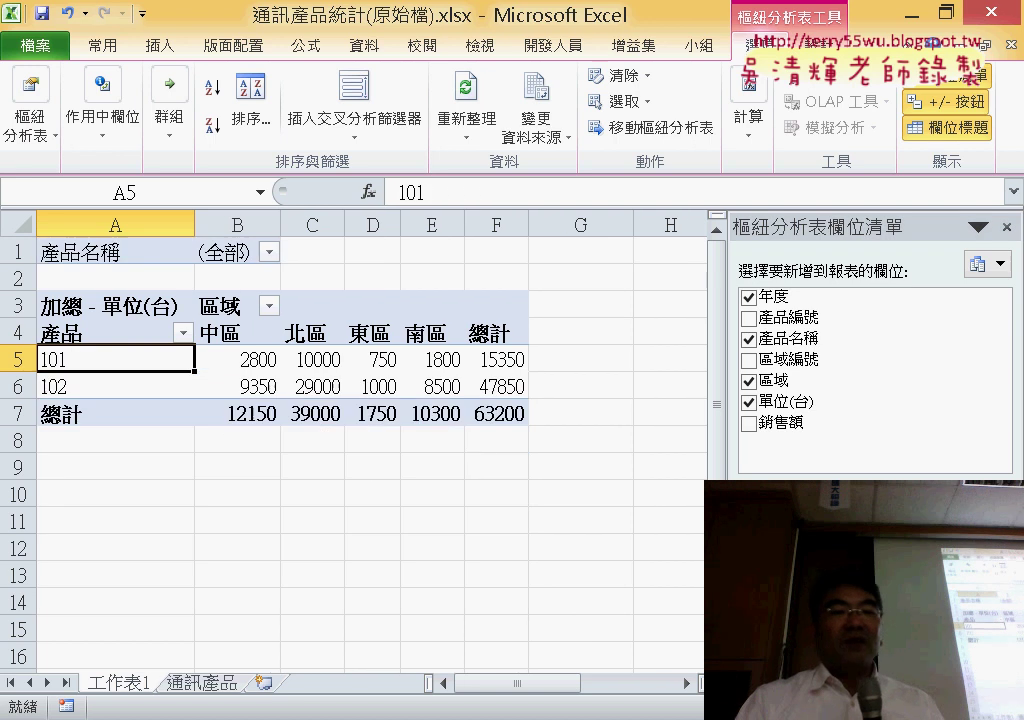
Step: Show the 產品名稱 report filter list: (全部), 大哥大手機, 有線電話機, 無線電話機
{"action": "left_click", "coordinate": [270, 254]}
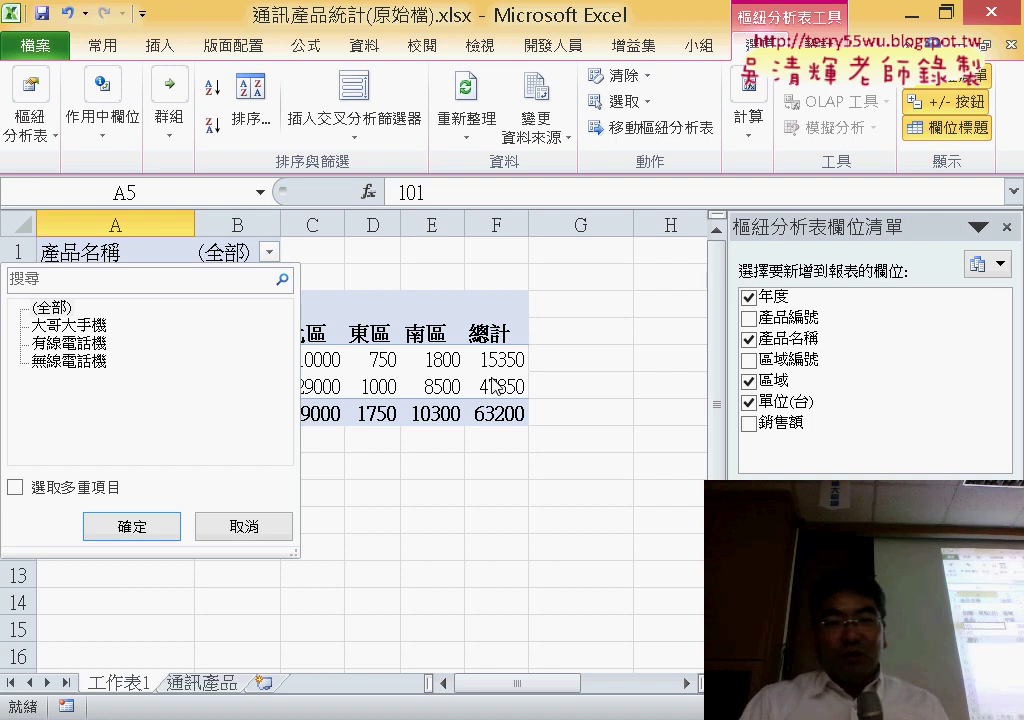
Step: Close the 產品名稱 list at (全部) and dismiss the year row options unchanged
{"action": "left_click", "coordinate": [395, 305]}
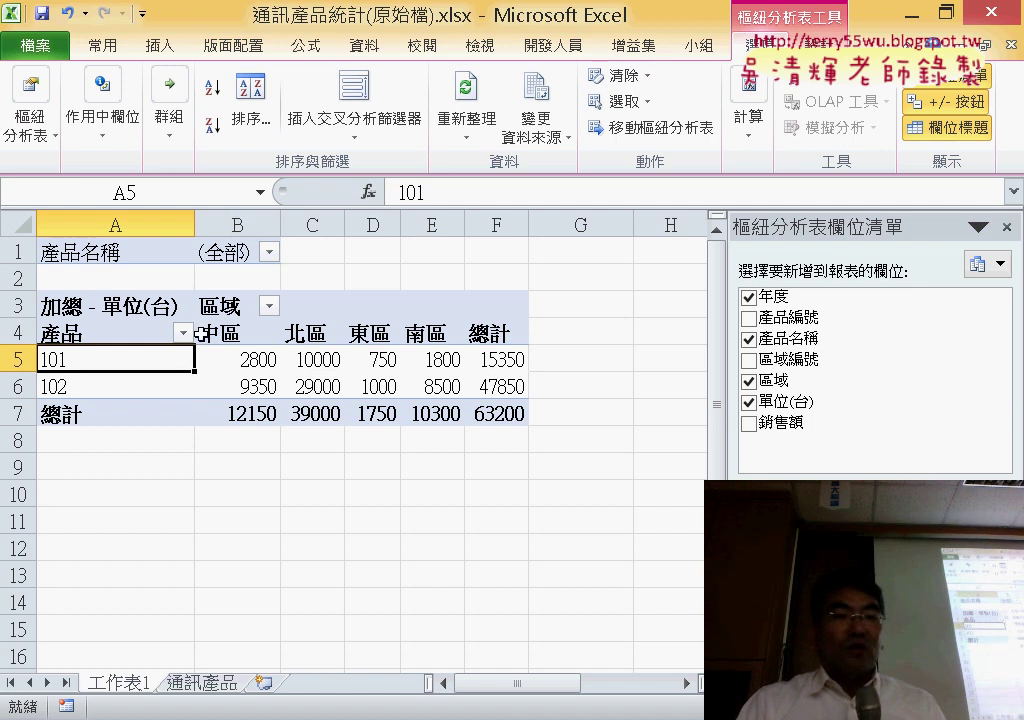
{"action": "left_click", "coordinate": [184, 333]}
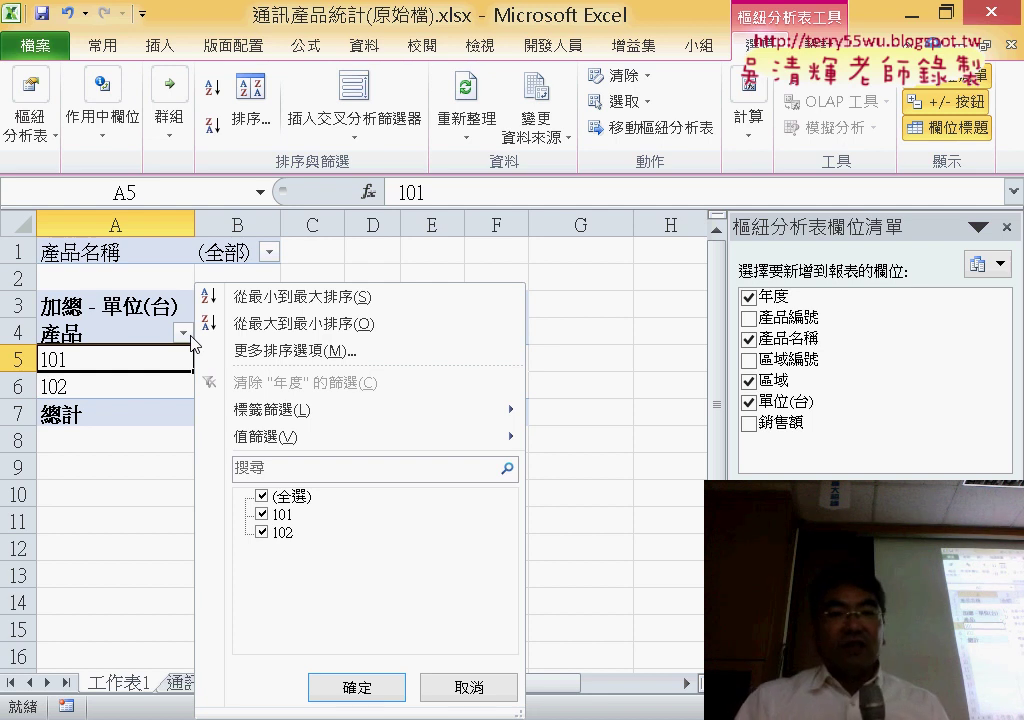
{"action": "left_click", "coordinate": [565, 390]}
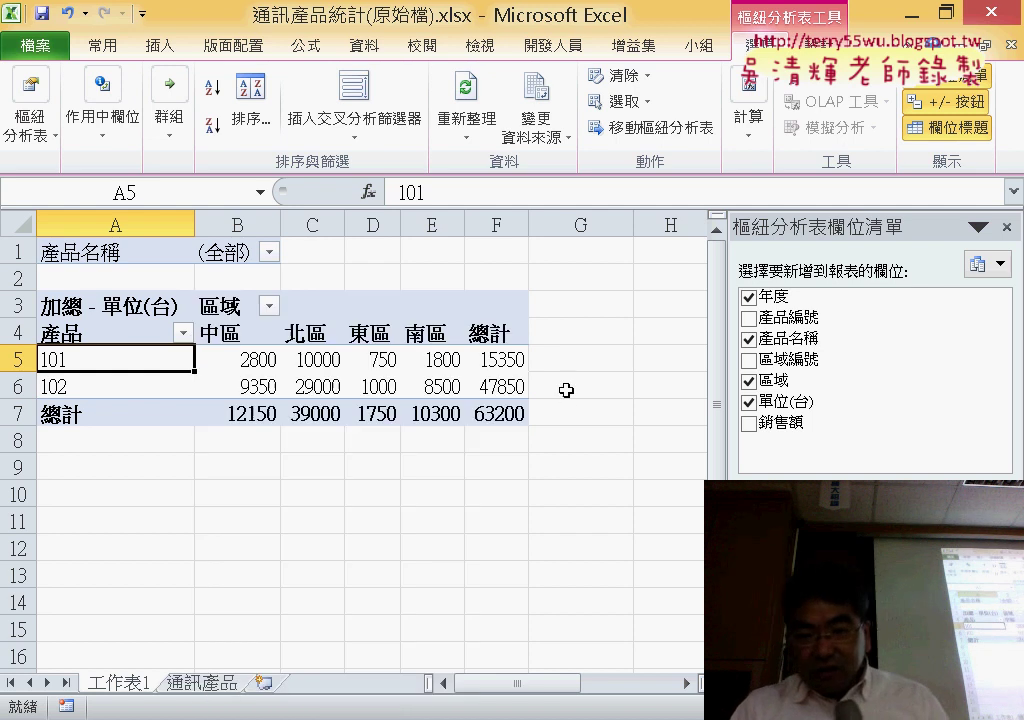